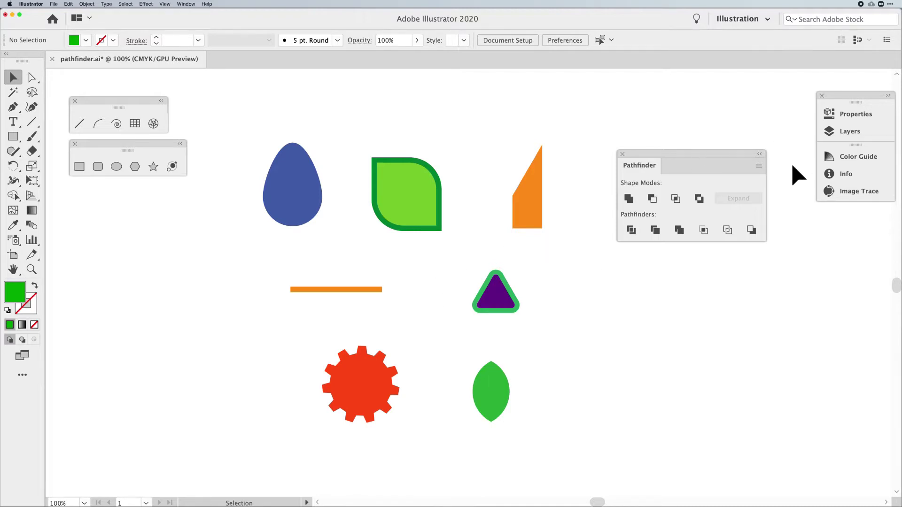
Show the object properties and view the full set of Pathfinder options for the blue egg and green leaf-like shape selected together
left_click(185, 4)
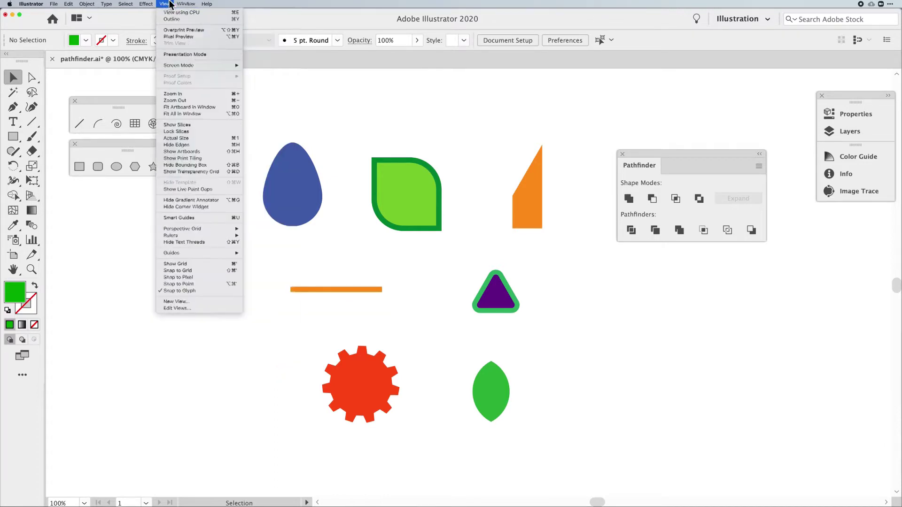
left_click(190, 3)
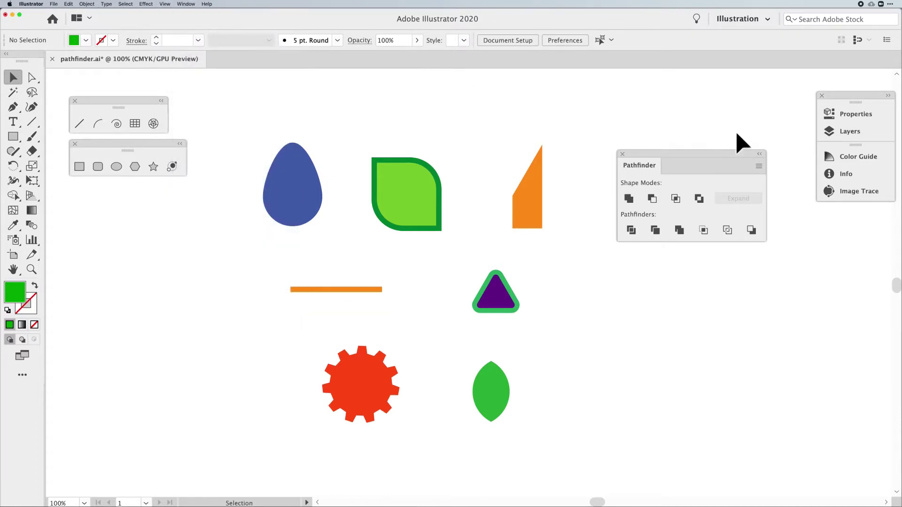
right_click(843, 113)
left_click(841, 111)
left_click(842, 111)
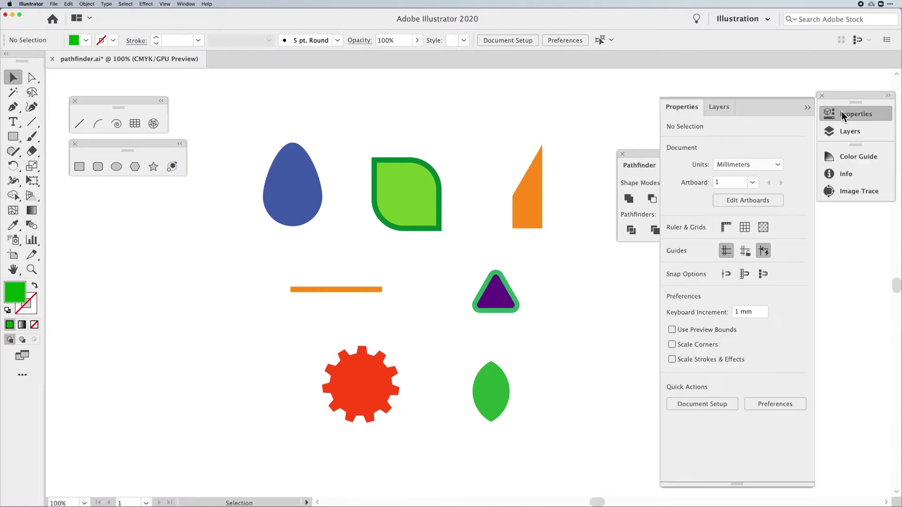
left_click(430, 199)
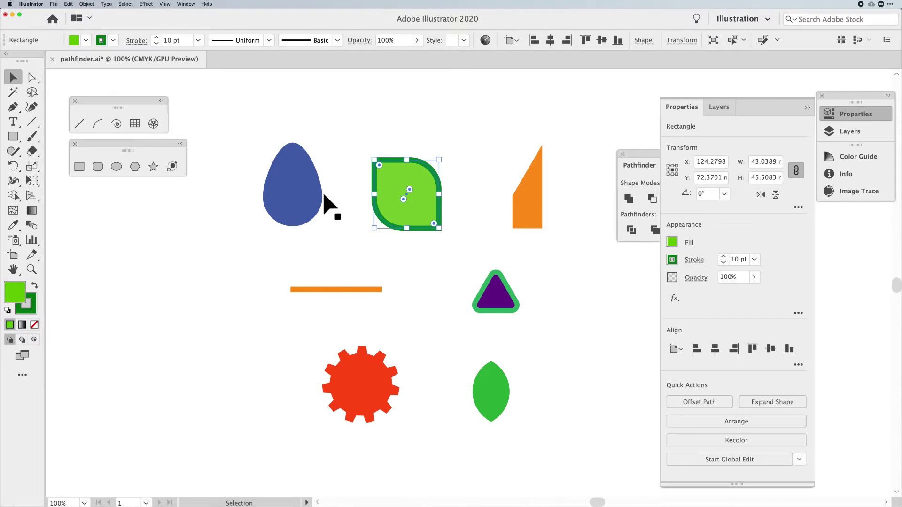
left_click_drag(273, 125, 406, 206)
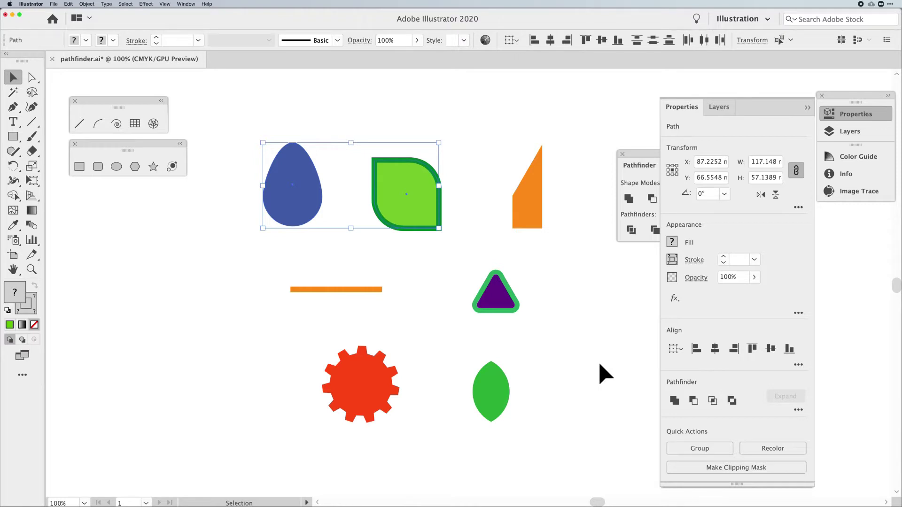
left_click(499, 303)
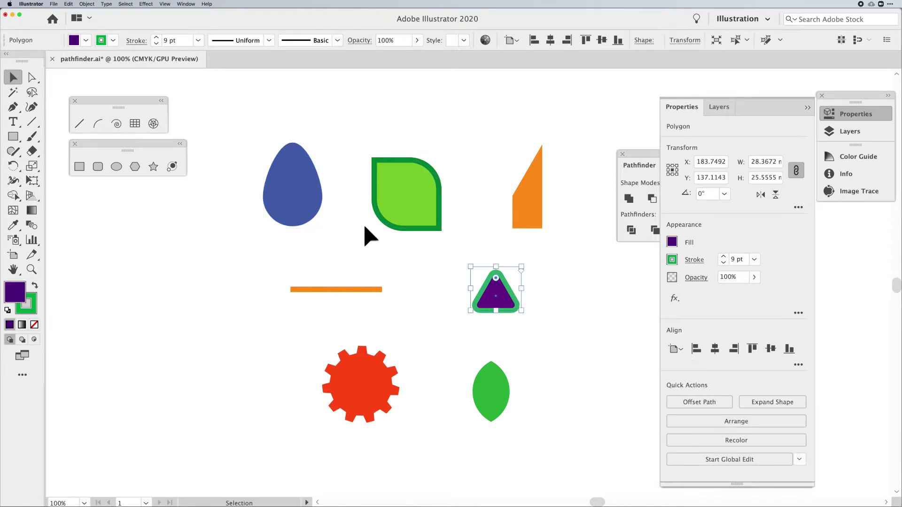
left_click_drag(242, 168, 420, 202)
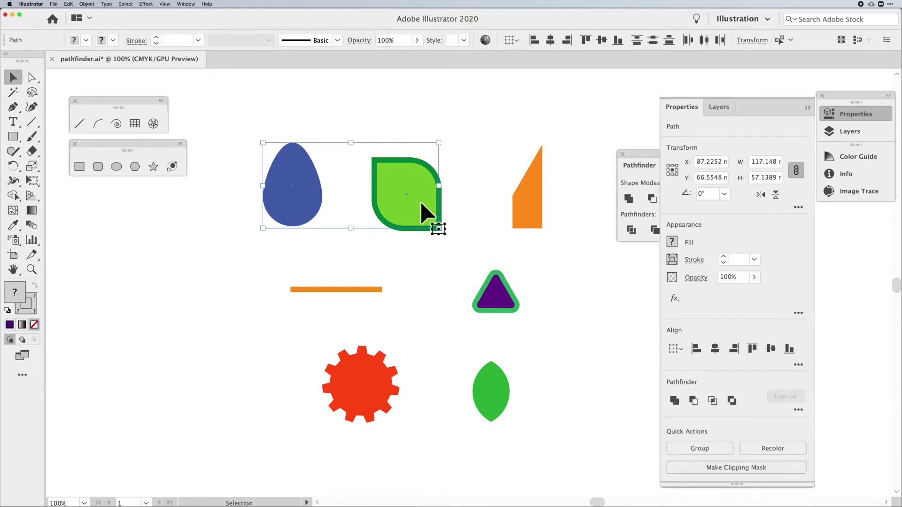
left_click(798, 410)
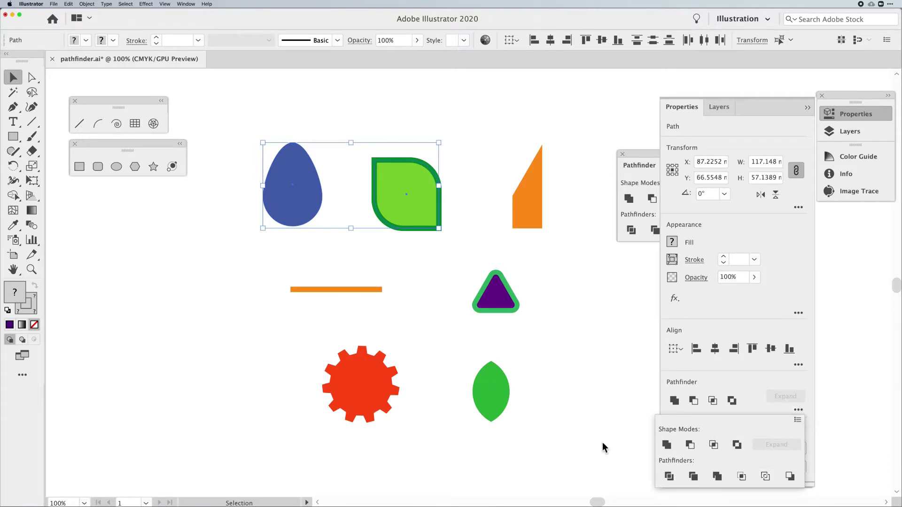
left_click(807, 108)
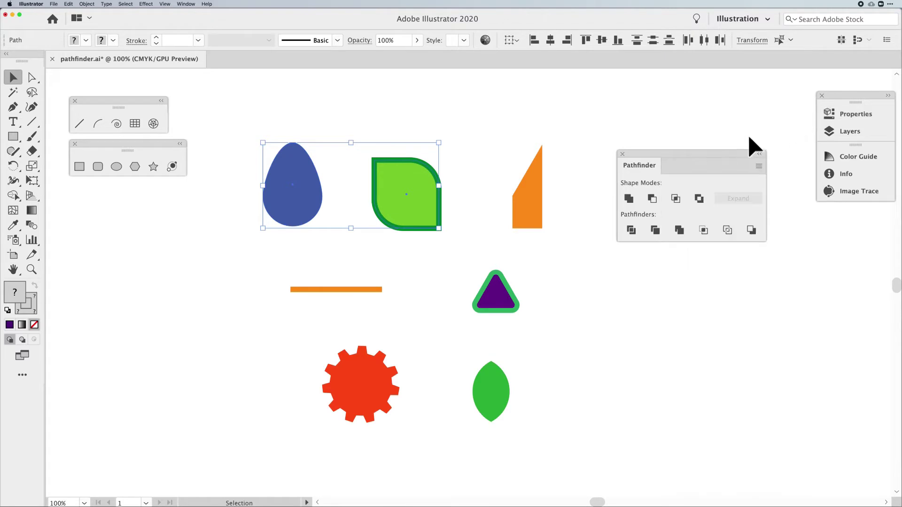
Shift the Pathfinder panel slightly up and left, look over its additional options, and leave all artwork deselected
left_click_drag(723, 152, 715, 140)
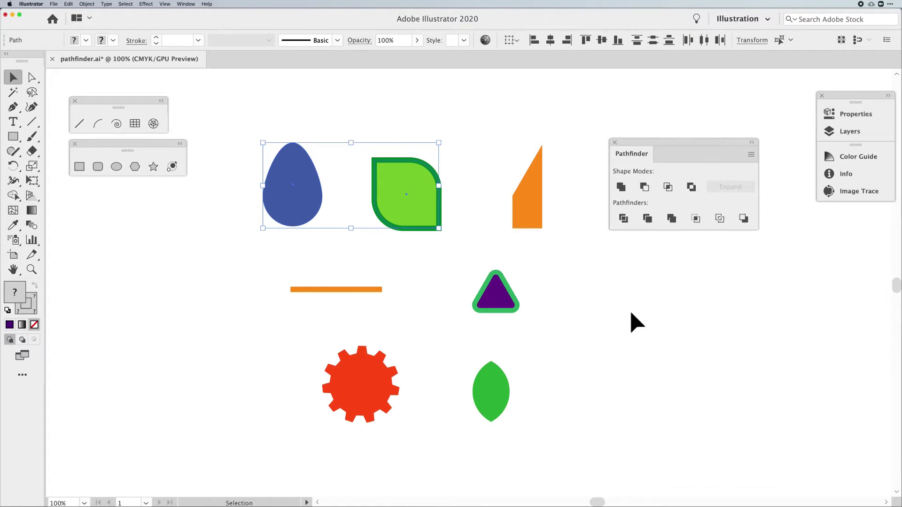
left_click(751, 154)
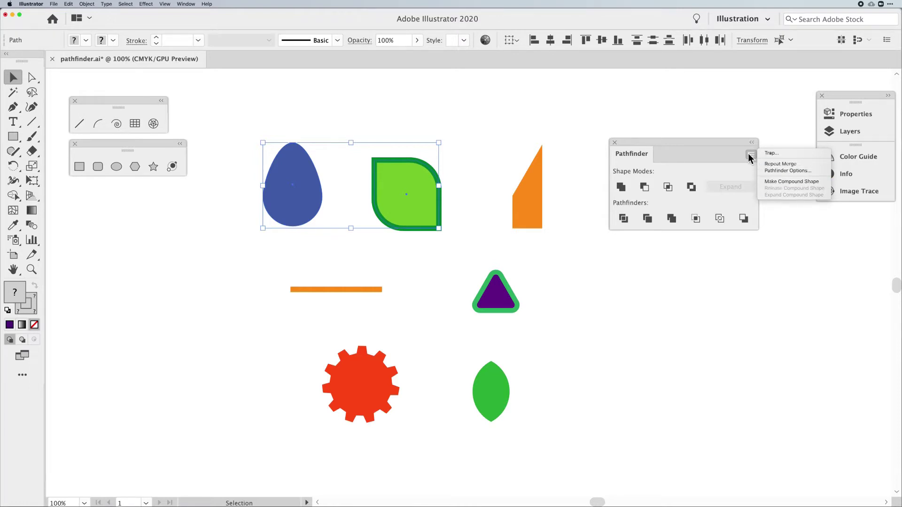
left_click(681, 237)
left_click(682, 237)
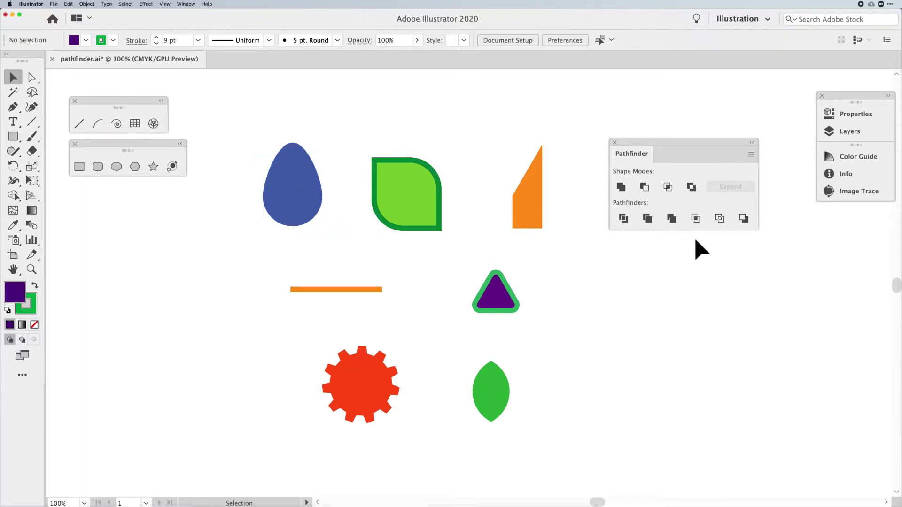
left_click_drag(663, 140, 659, 134)
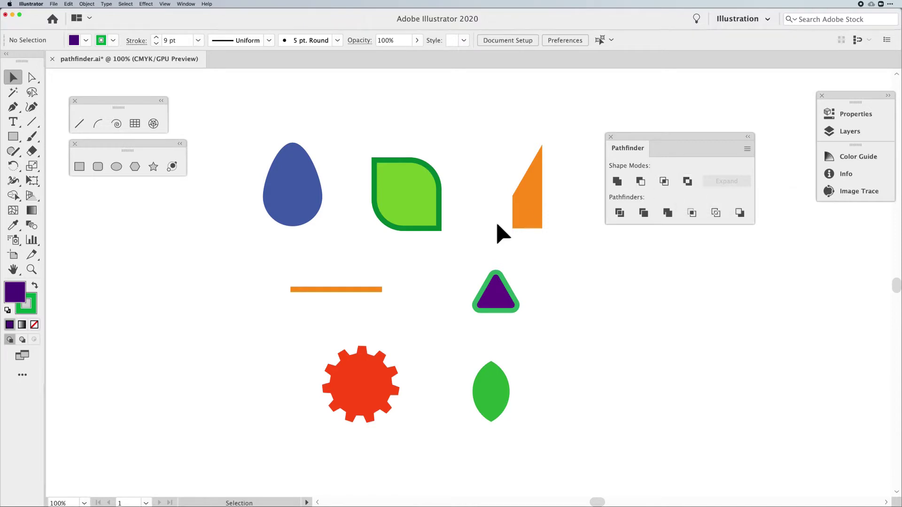
left_click(369, 289)
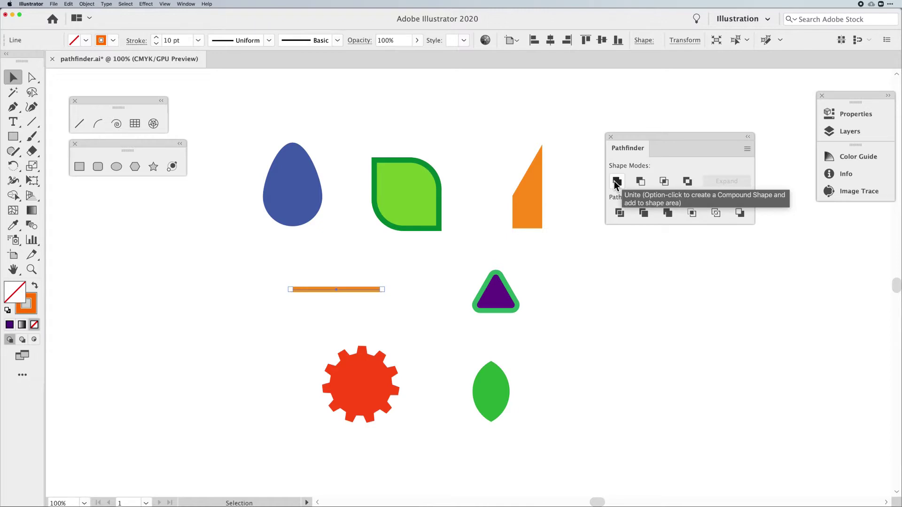
left_click(574, 255)
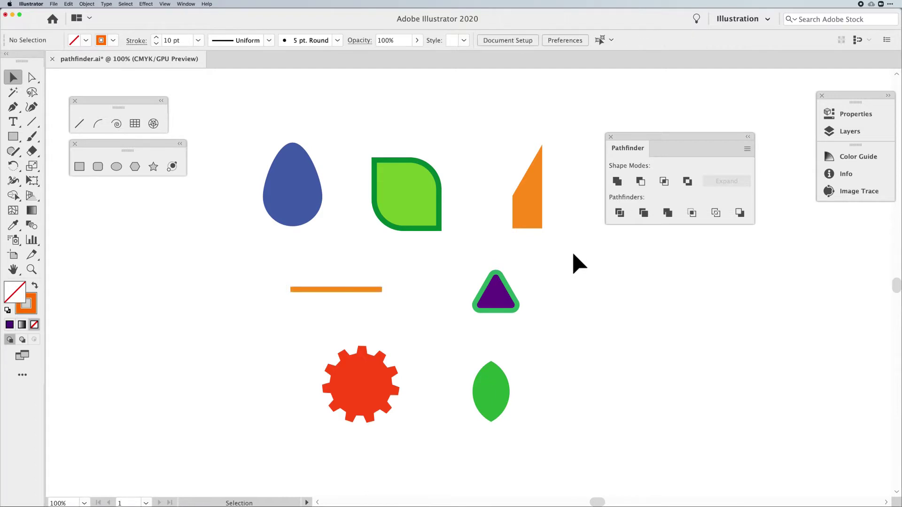
Move the blue egg so it overlaps the upper-right part of the green leaf-like shape, and select both shapes
left_click(403, 207)
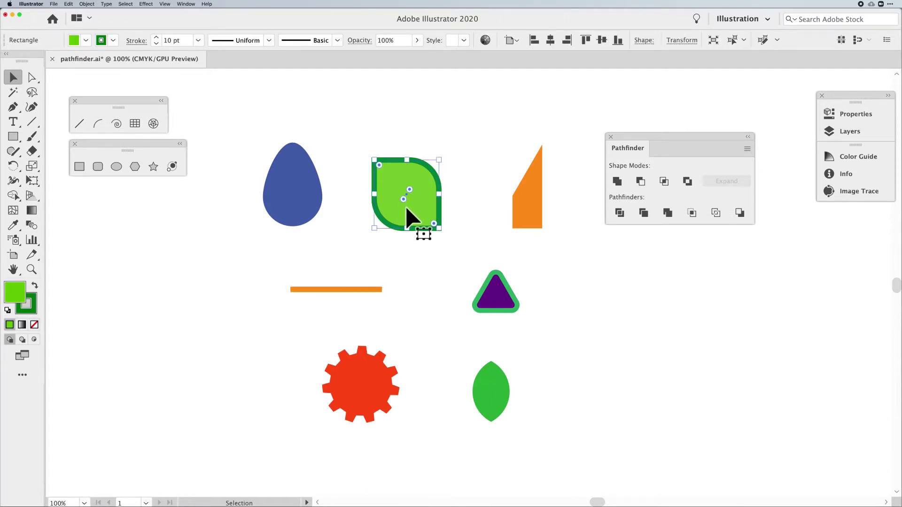
left_click_drag(302, 207, 433, 188)
left_click_drag(477, 120, 349, 222)
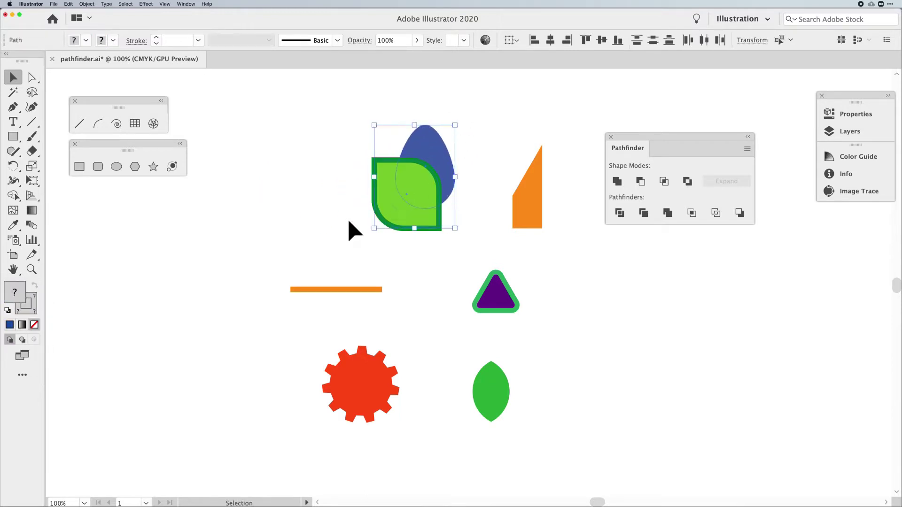
Try Unite on the egg and the green shape, undo the merge, and select the green shape alone
left_click(617, 182)
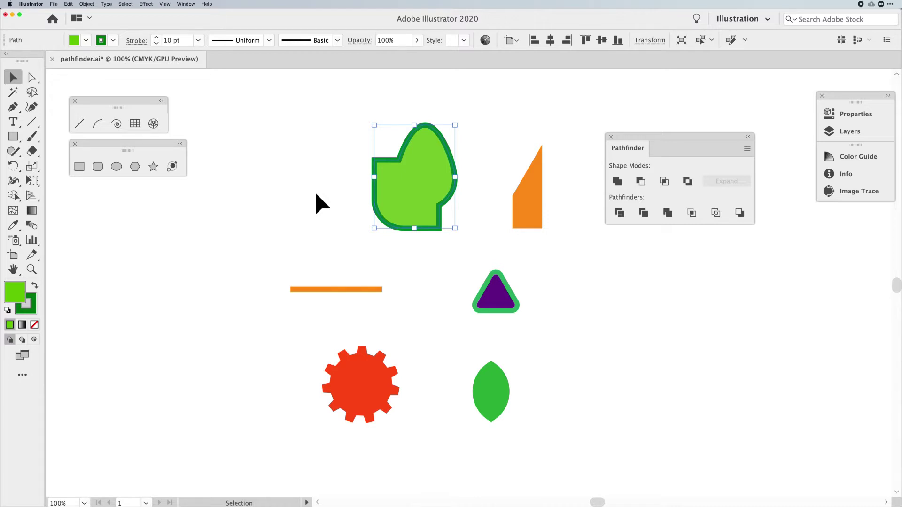
key("super+z")
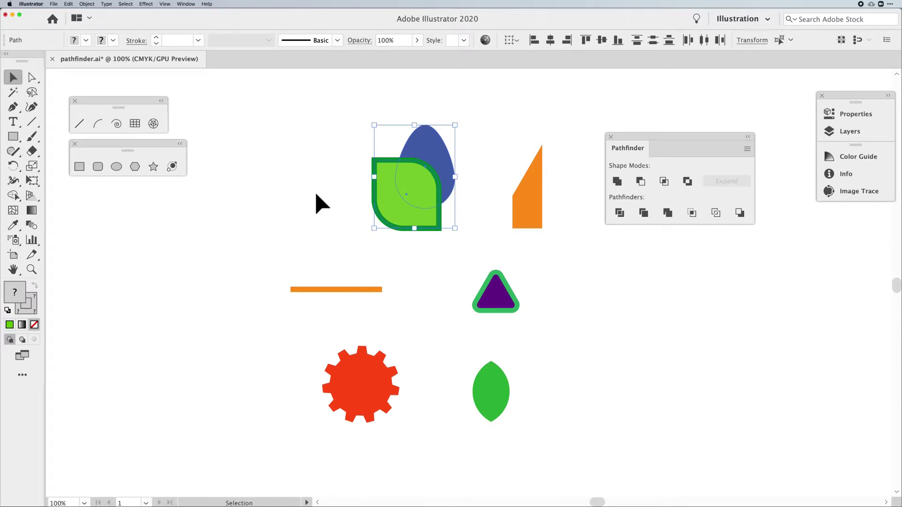
left_click(388, 229)
left_click(400, 218)
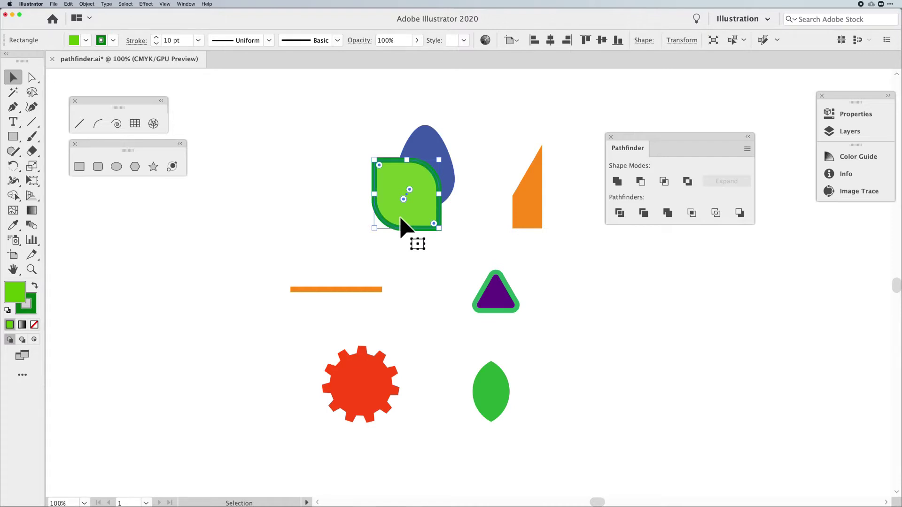
Bring the blue egg to the front of the stacking order, above the green shape
left_click(430, 150)
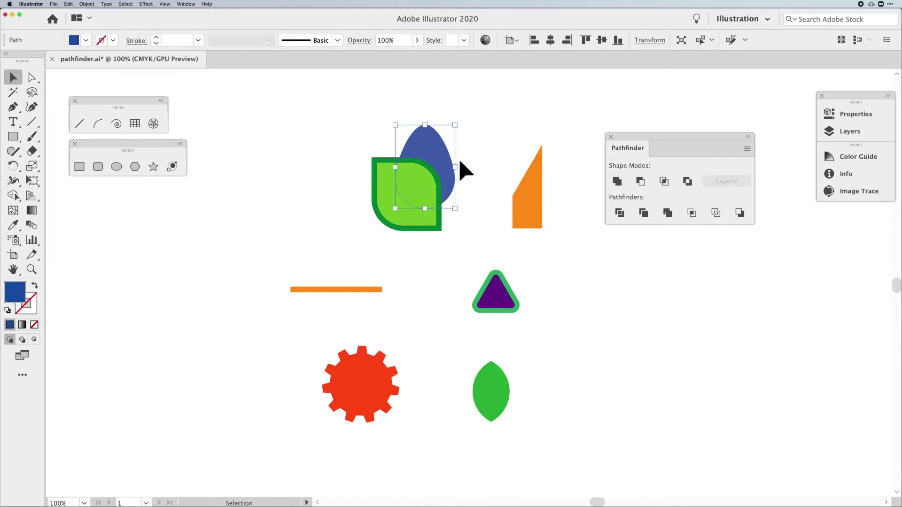
left_click(87, 4)
mouse_move(94, 20)
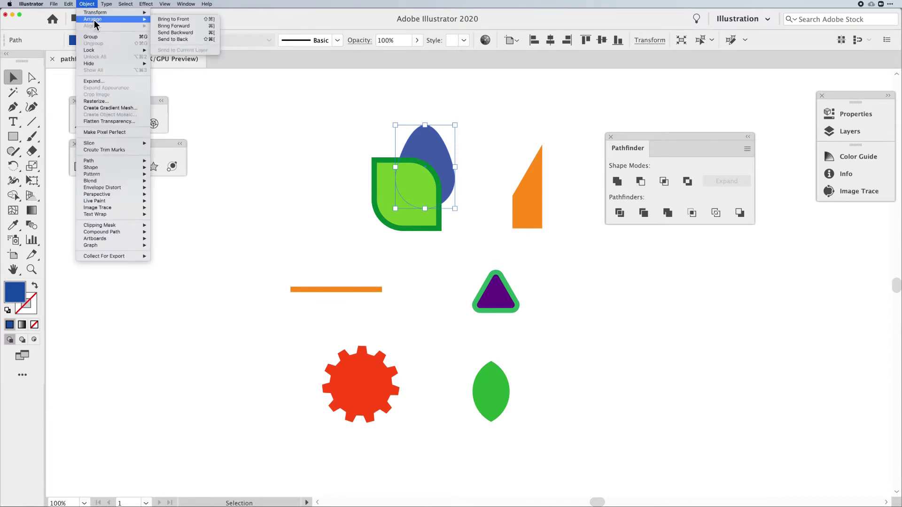
left_click(176, 18)
Try Unite on both overlapping shapes with the blue egg in front, undo the merge, and deselect them
left_click_drag(283, 107, 456, 231)
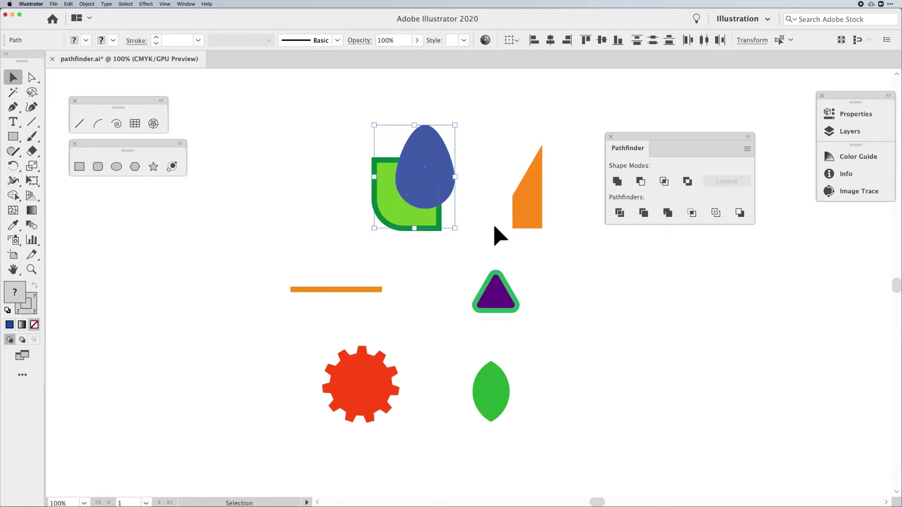
left_click(617, 182)
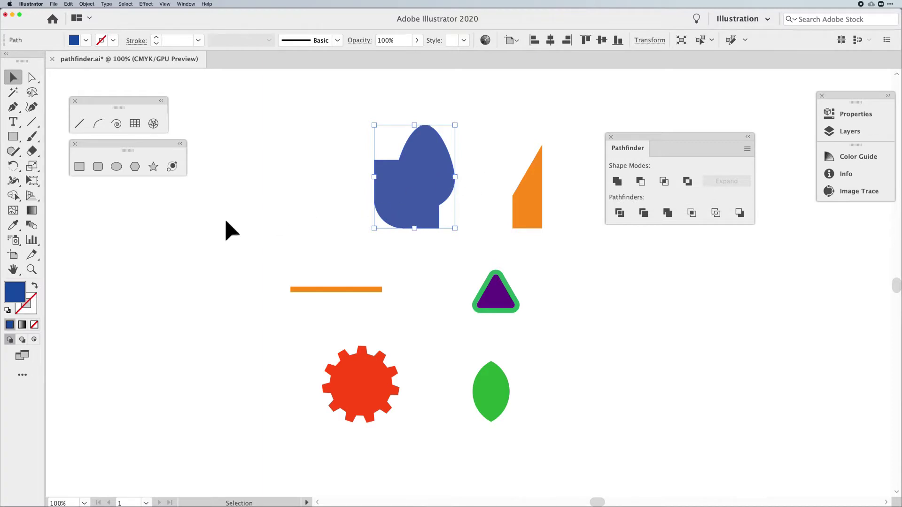
key("super+z")
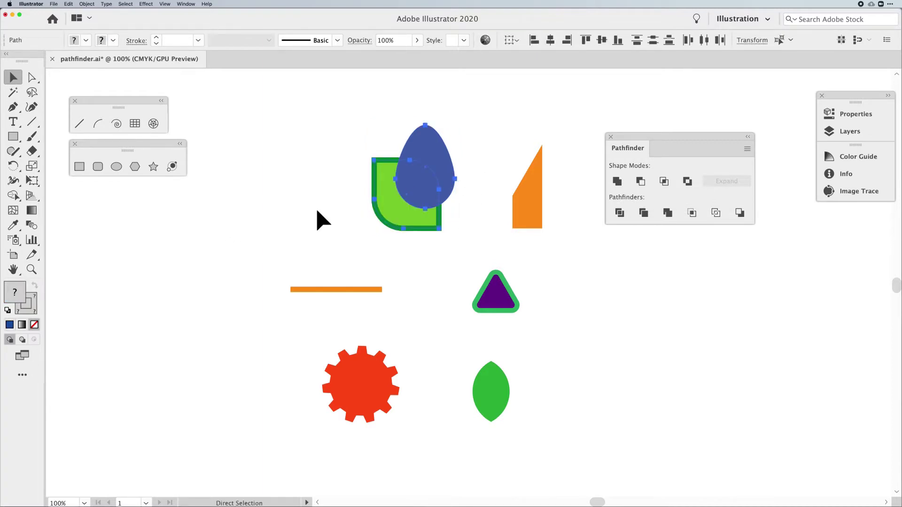
left_click(317, 219)
Bring the green shape to the front, try Unite on it with the egg, and undo the merge
left_click(410, 211)
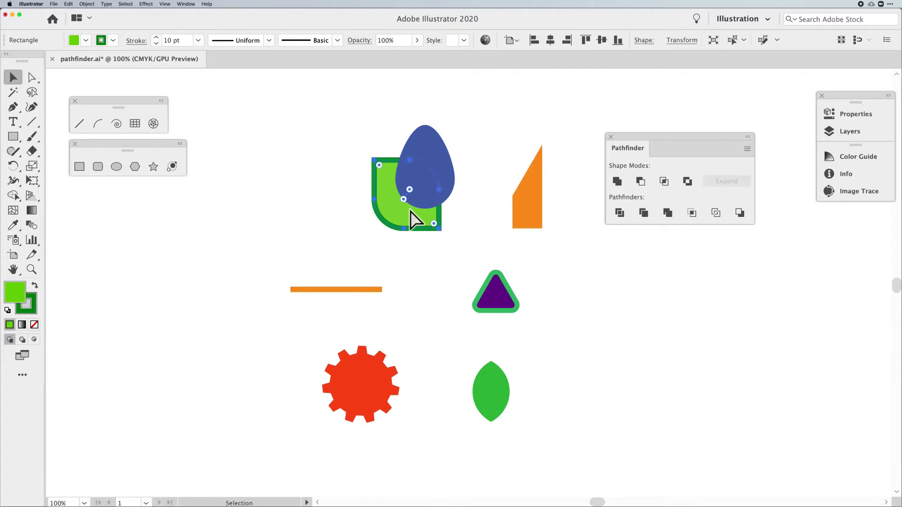
key("shift+super+bracketright")
left_click_drag(312, 141, 489, 217)
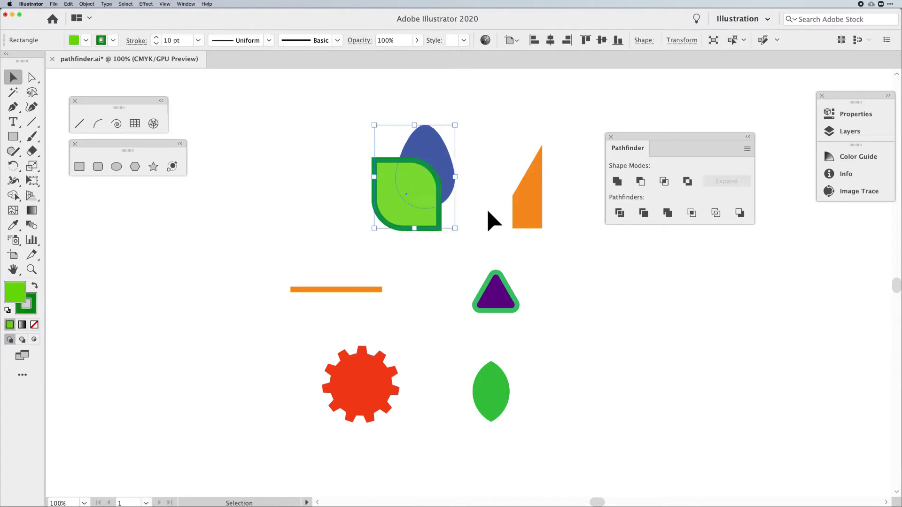
left_click(617, 182)
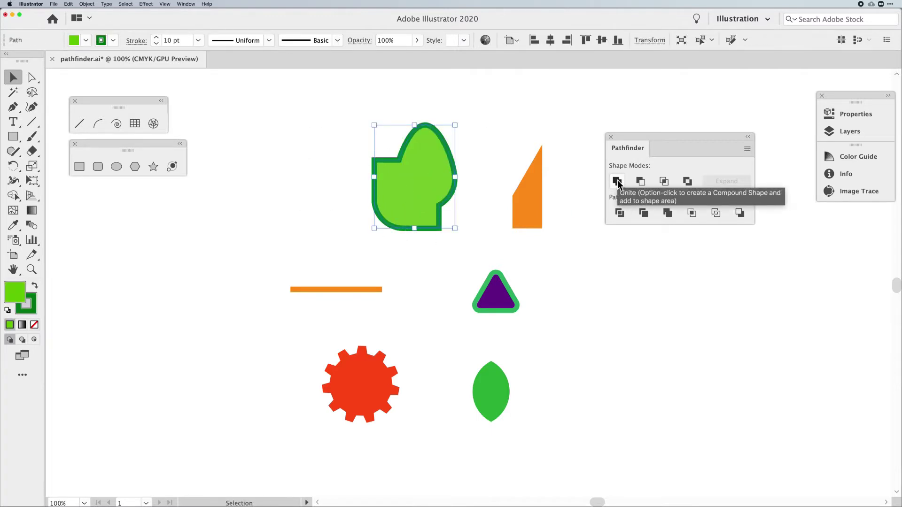
key("super+z")
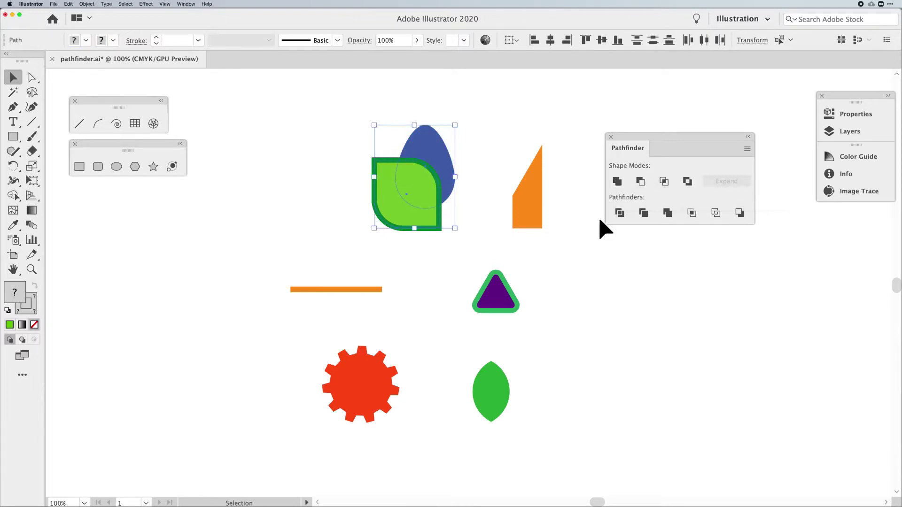
Move the egg clear of the green shape and back behind its upper-right part, slightly higher than before, and select both shapes
left_click(569, 268)
left_click_drag(438, 147, 330, 156)
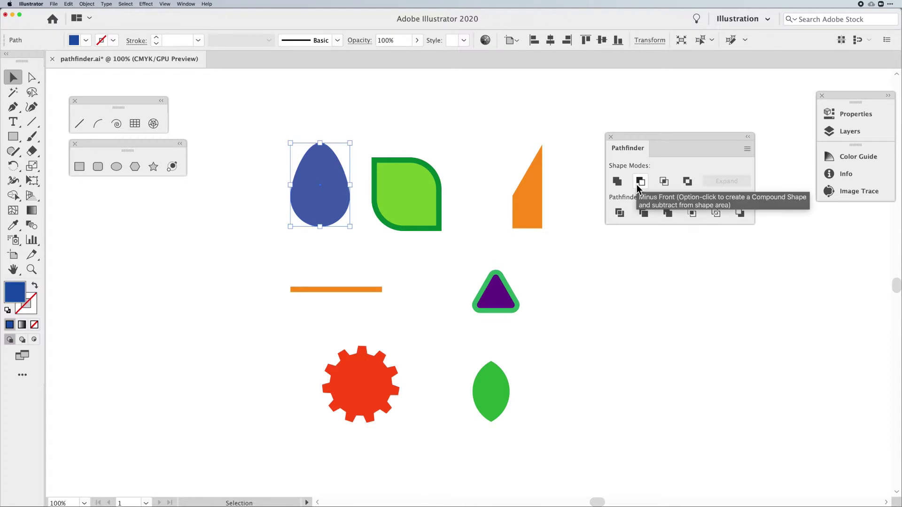
left_click_drag(345, 188, 442, 153)
left_click_drag(495, 123, 366, 235)
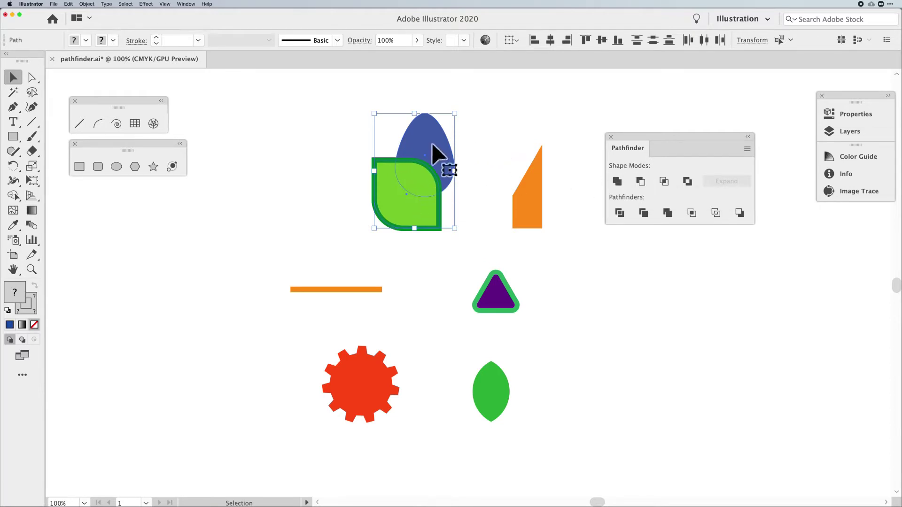
Apply Minus Front to the egg and green shape twice, undoing the subtraction each time, and clear the selection
left_click(641, 182)
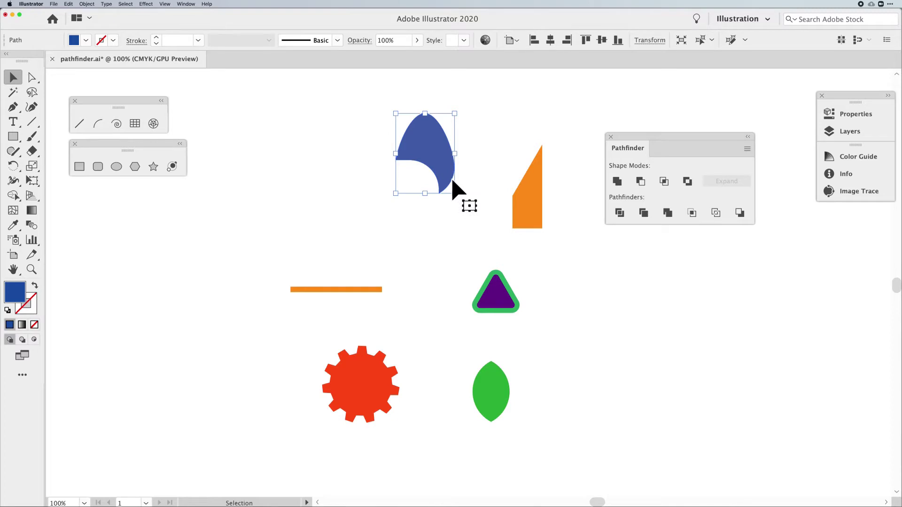
key("super+z")
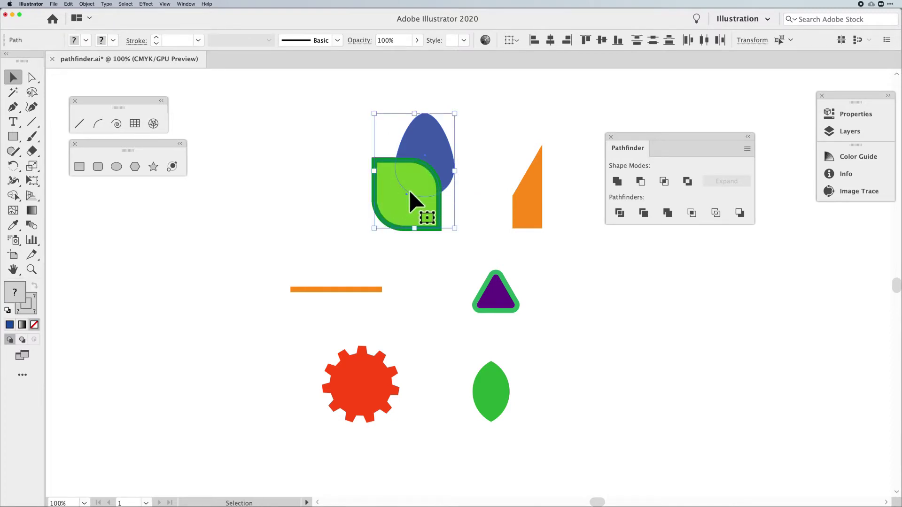
left_click(640, 182)
key("super+z")
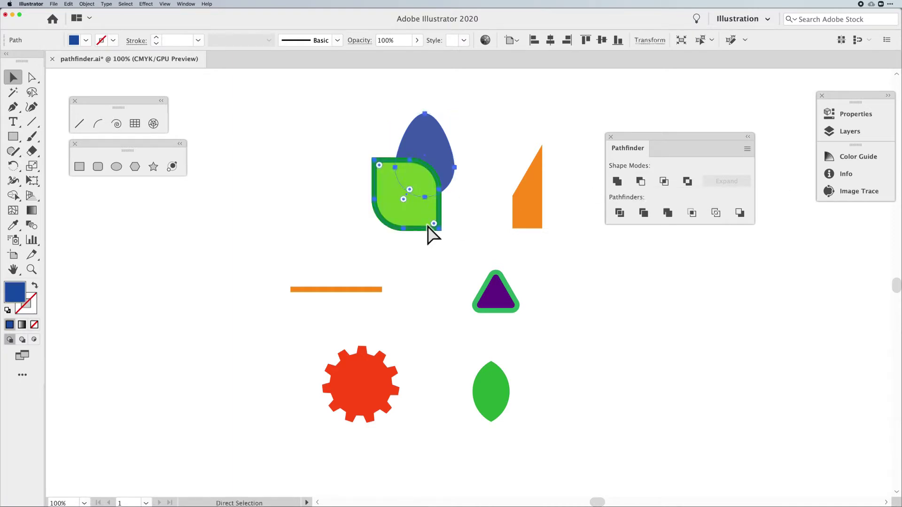
left_click(345, 251)
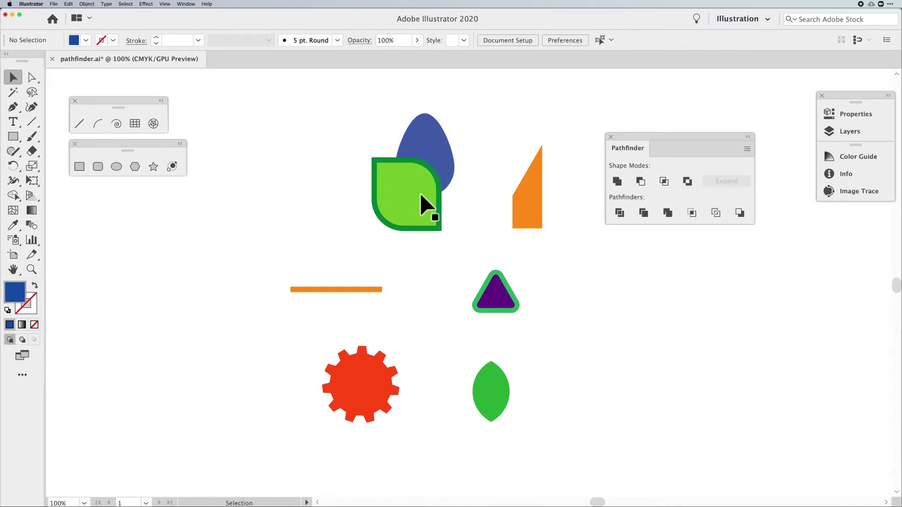
Move the blue egg out from behind the green shape to clear space on its left, and deselect it
left_click_drag(400, 143, 309, 174)
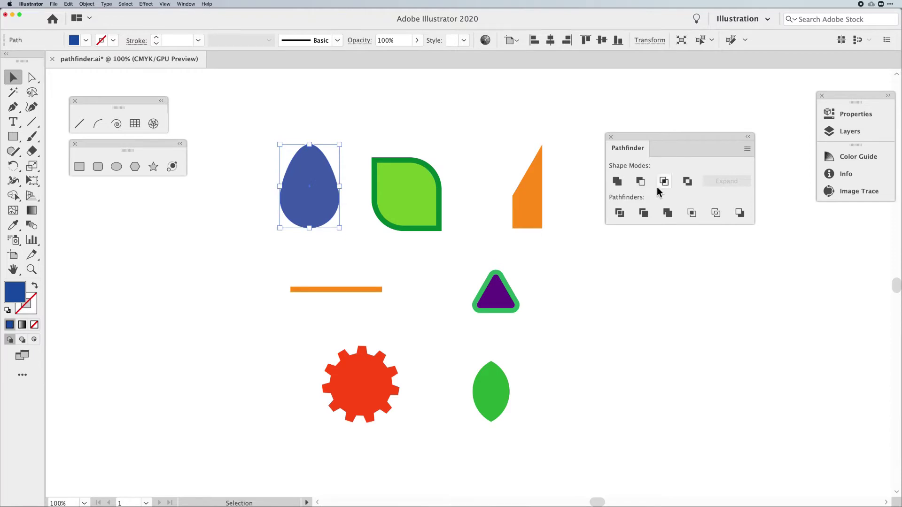
left_click(467, 181)
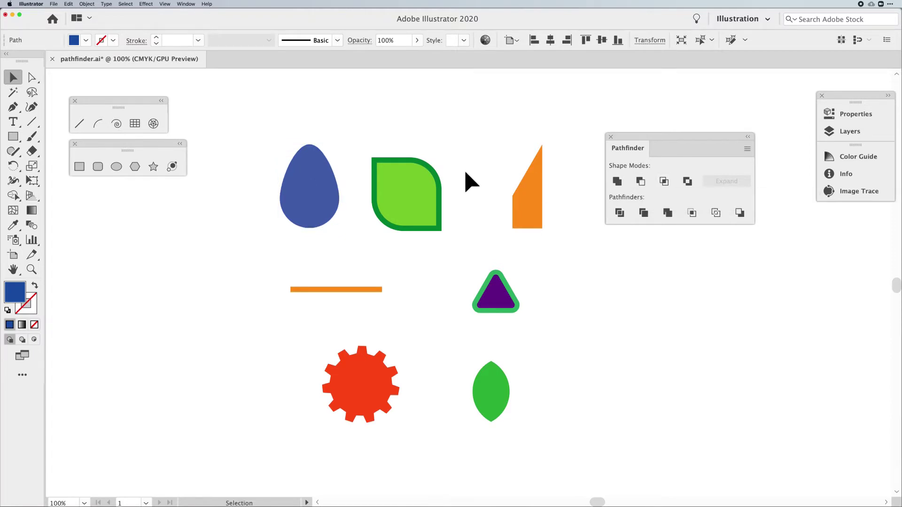
Draw a blue circle to the right of the orange shape, stack two overlapping copies downward, and select all three
scroll(467, 182, "right", 6)
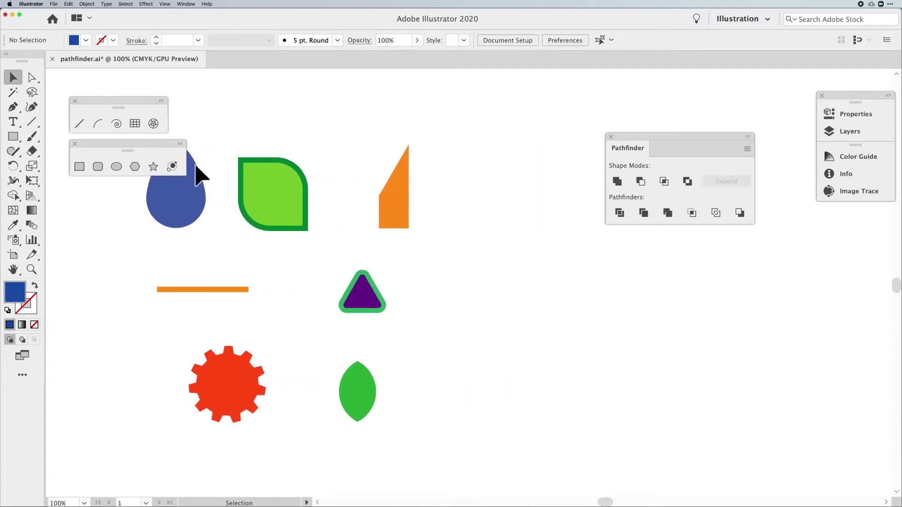
left_click(116, 167)
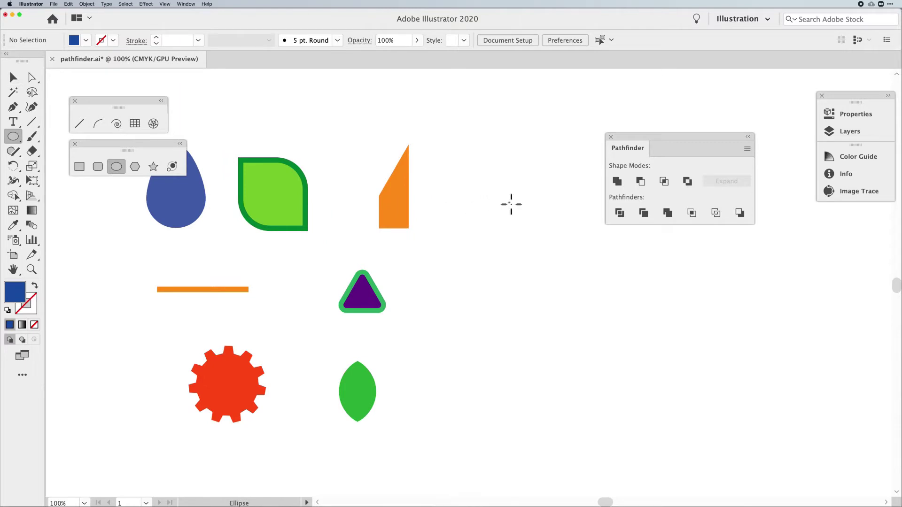
left_click_drag(509, 202, 533, 221)
left_click(13, 77)
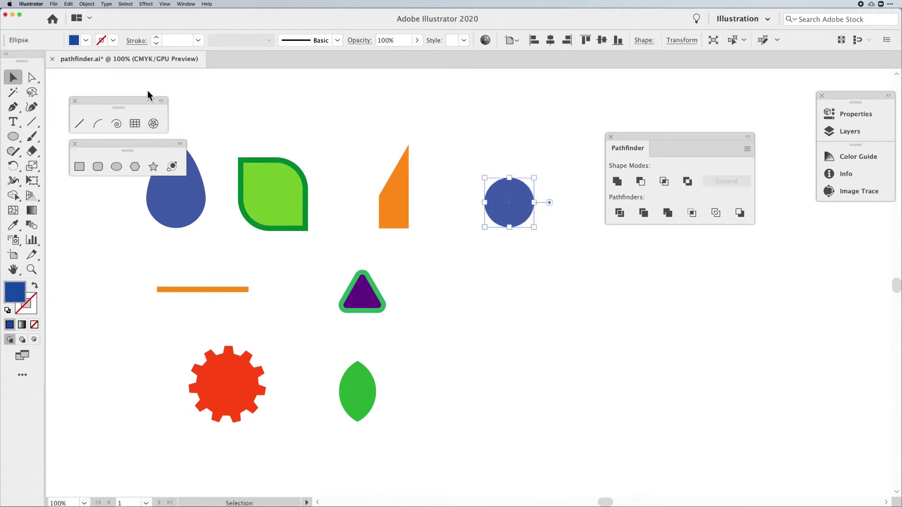
left_click_drag(526, 214, 519, 276)
left_click(551, 152)
left_click_drag(551, 151, 440, 302)
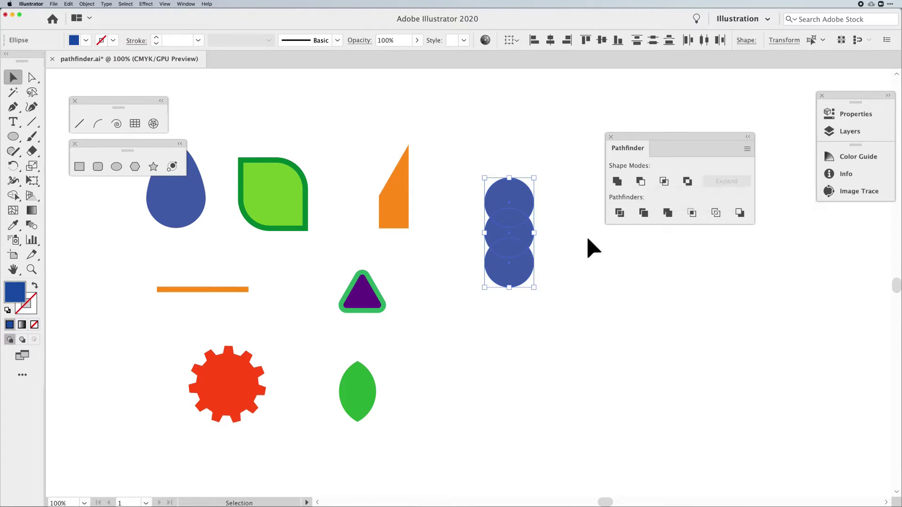
Try Minus Front on the three stacked blue circles and undo the subtraction
left_click(544, 252)
left_click(509, 276)
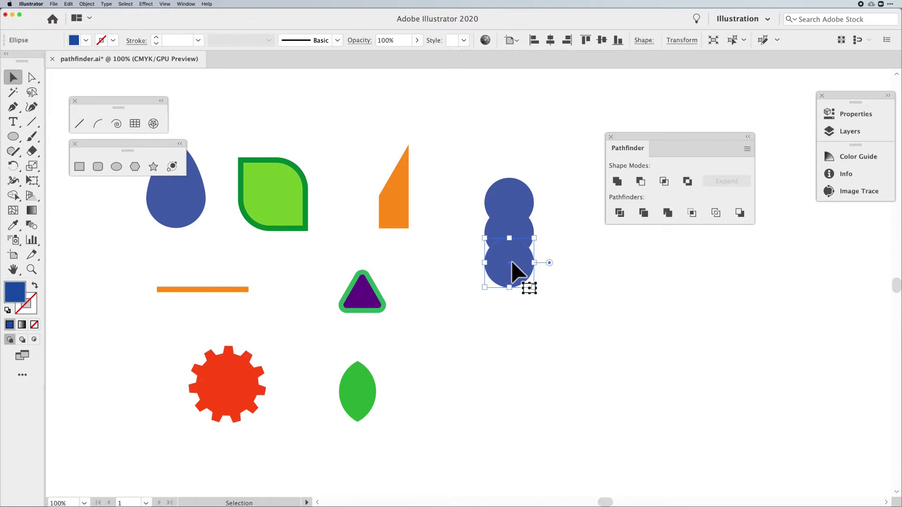
left_click_drag(554, 171, 459, 326)
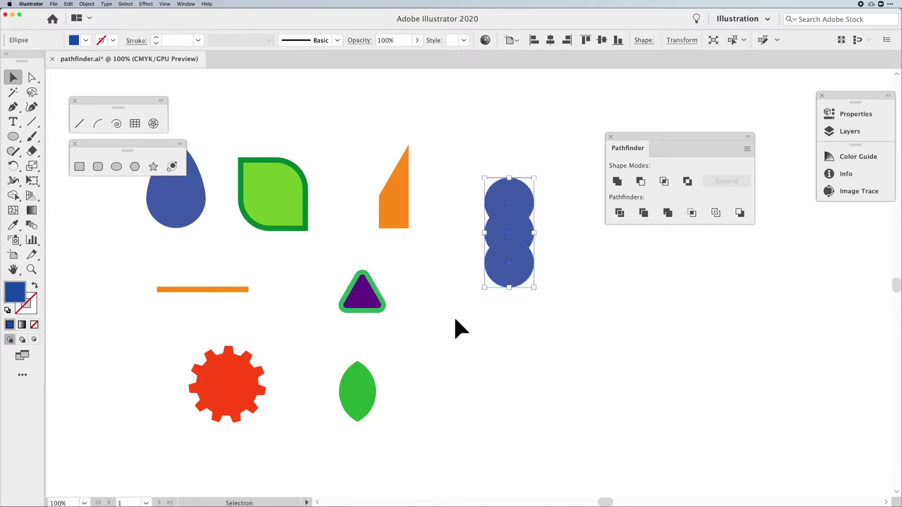
left_click(641, 182)
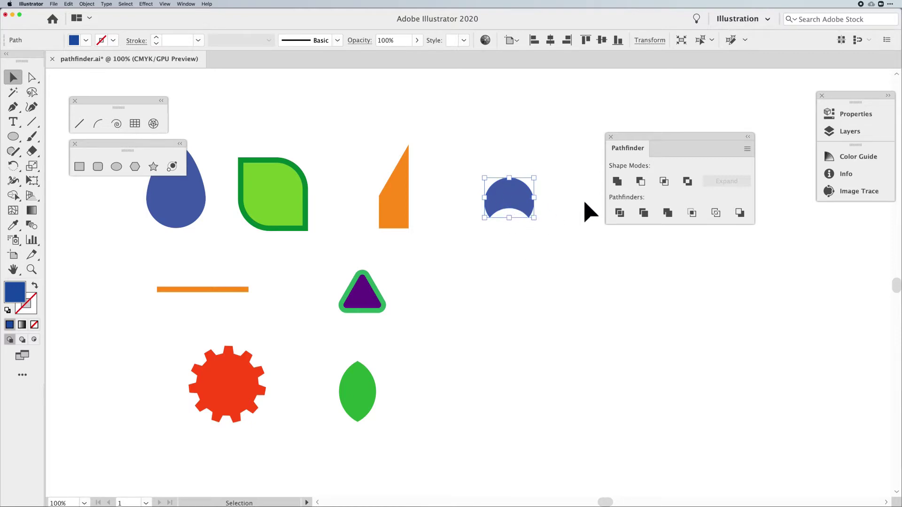
key("super+z")
Pick out the lower and middle circles individually, reselect all three, apply Minus Front again, and undo it
left_click(568, 250)
left_click(515, 252)
left_click(517, 235)
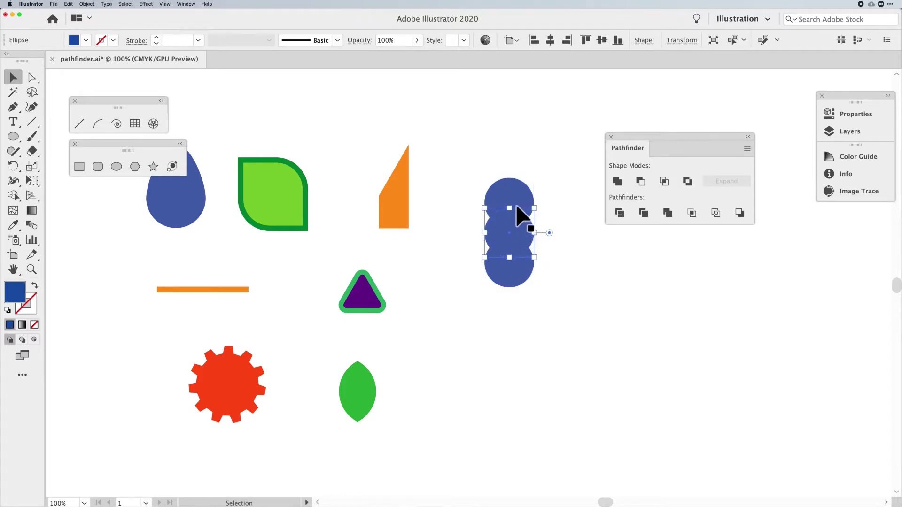
left_click_drag(571, 310, 459, 134)
left_click(641, 182)
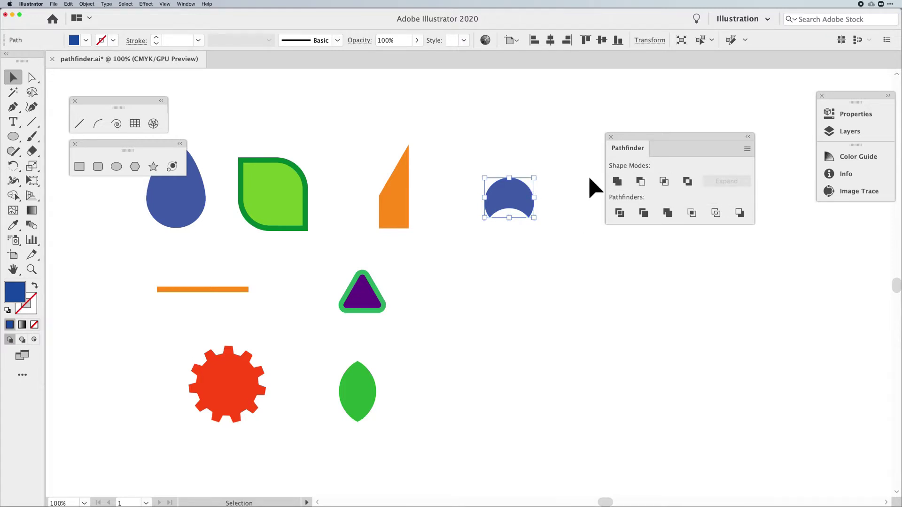
key("super+z")
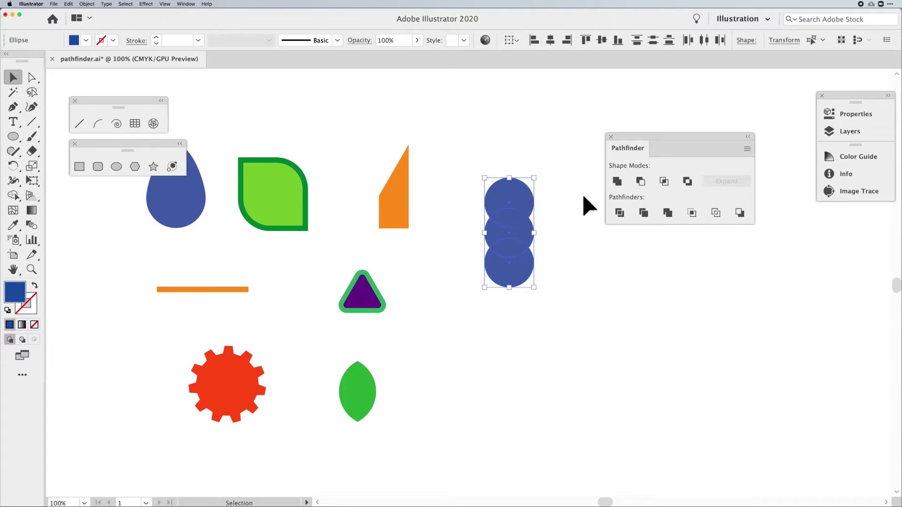
Subtract the front circles from the back one with Minus Front, rotate the crescent so its hollow faces upper right, and deselect it
left_click(640, 183)
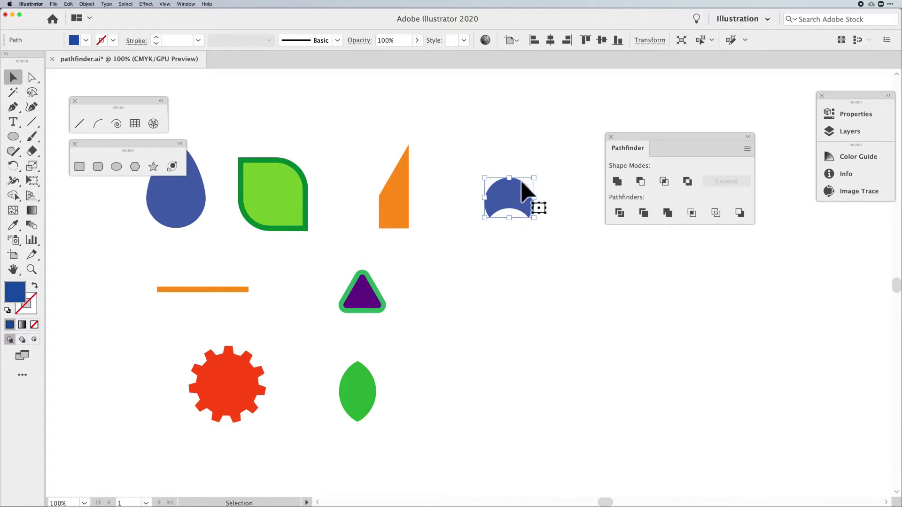
left_click_drag(537, 176, 463, 184)
left_click(563, 303)
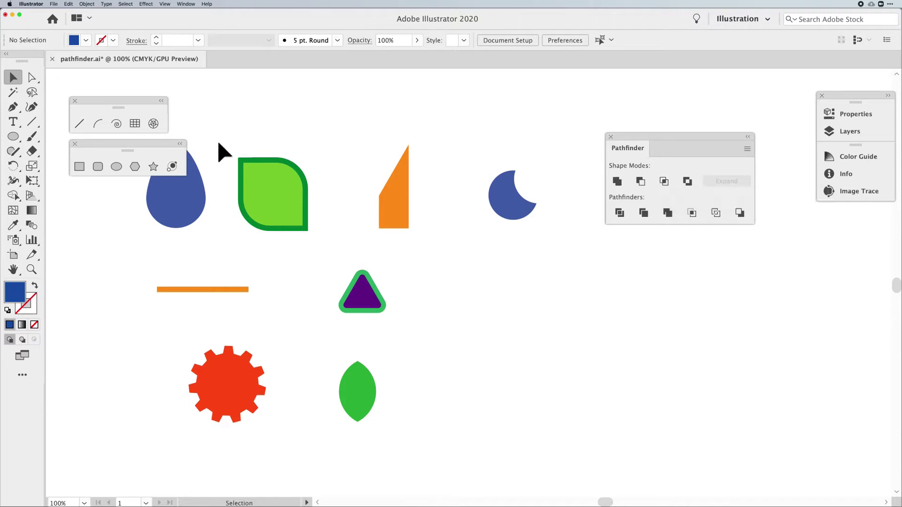
Draw a larger circle below the crescent in the small leaf's green, add an overlapping copy to its right, and select both
left_click(117, 168)
left_click_drag(512, 317, 540, 350)
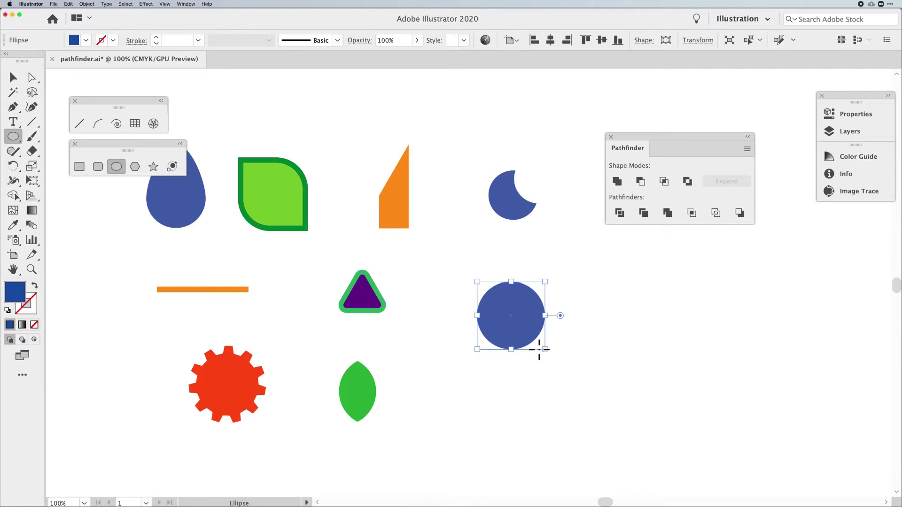
key("i")
left_click(355, 394)
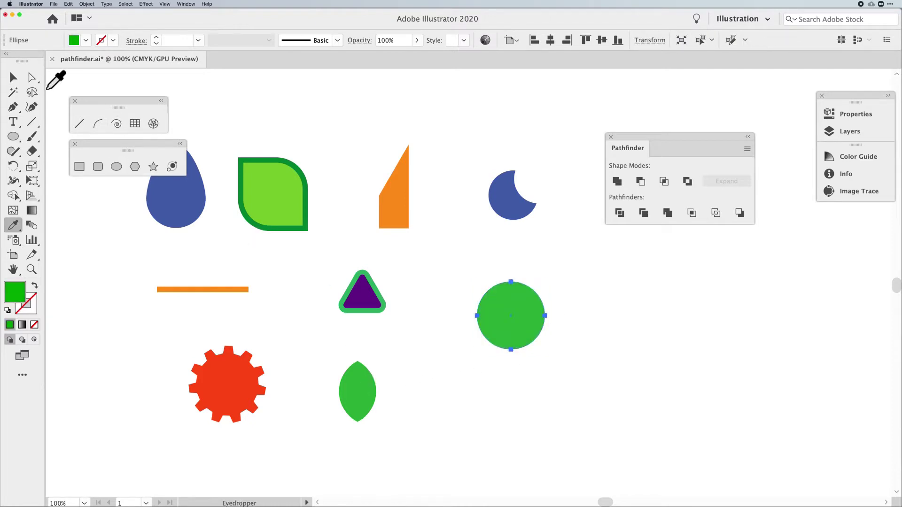
left_click(13, 77)
left_click_drag(520, 325, 558, 328)
left_click_drag(597, 303, 459, 364)
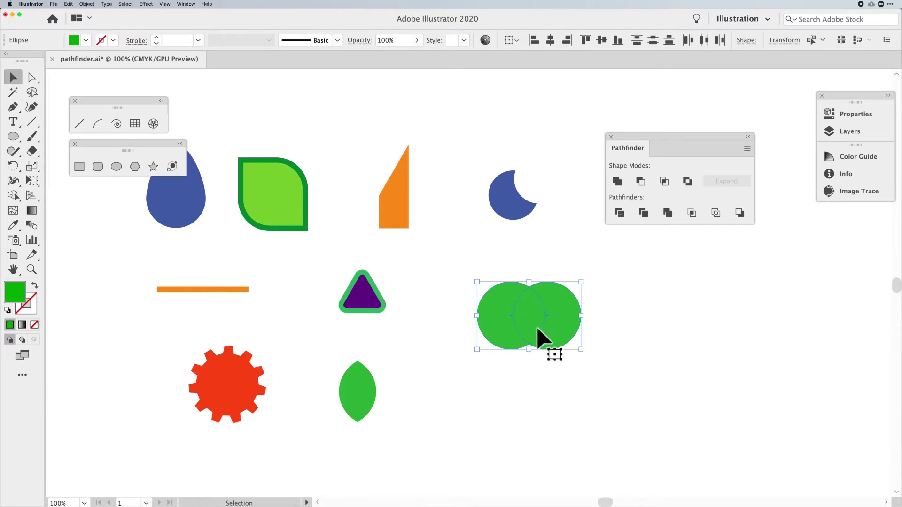
Try Intersect on the two overlapping green circles and undo it
left_click(664, 183)
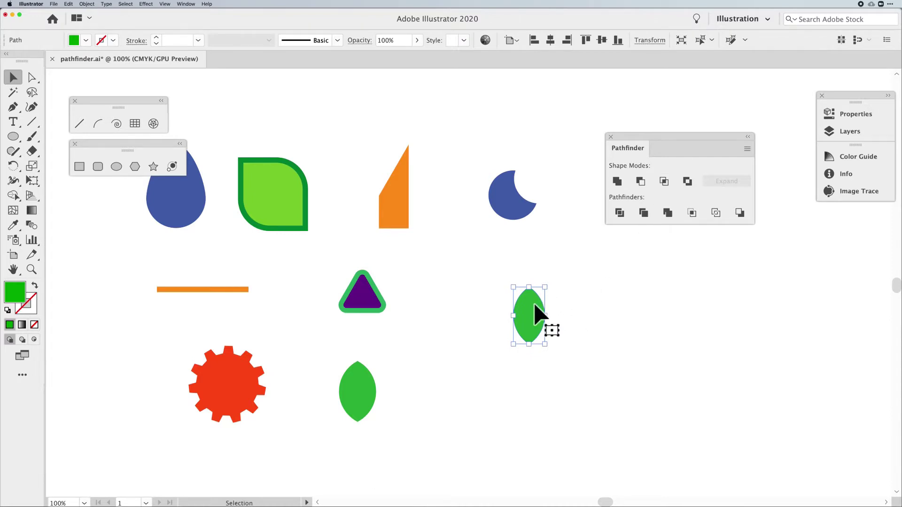
left_click(588, 304)
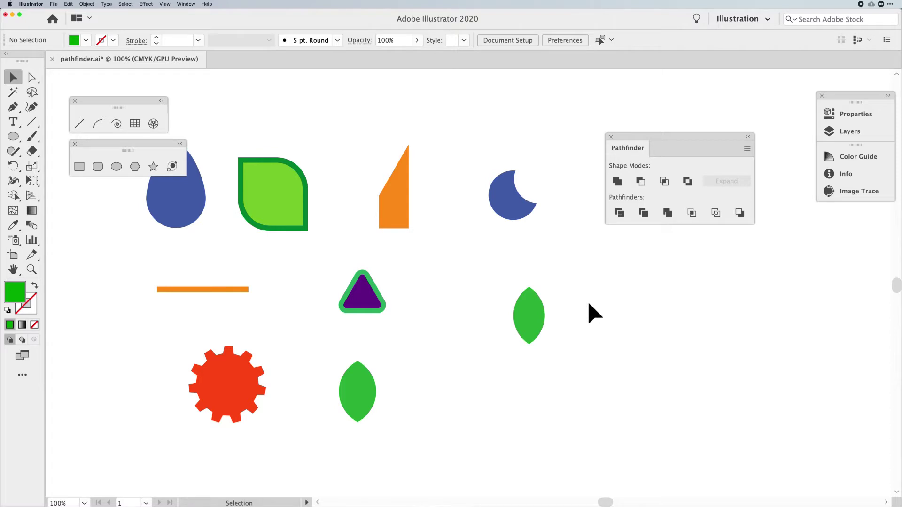
key("super+z")
Add a third overlapping green circle centred below the pair, try Intersect on all three, and undo the intersection
left_click(589, 312)
left_click(565, 332)
left_click_drag(565, 332, 547, 364)
left_click_drag(630, 266, 476, 379)
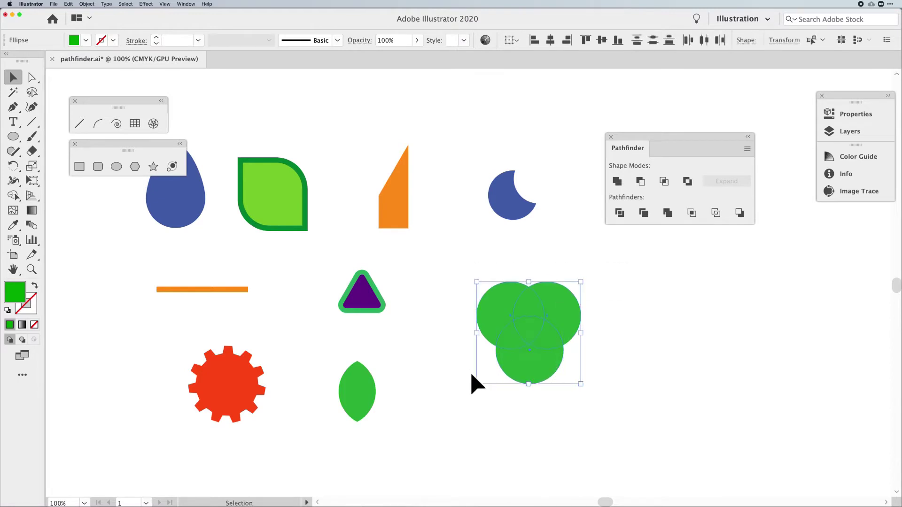
left_click(664, 182)
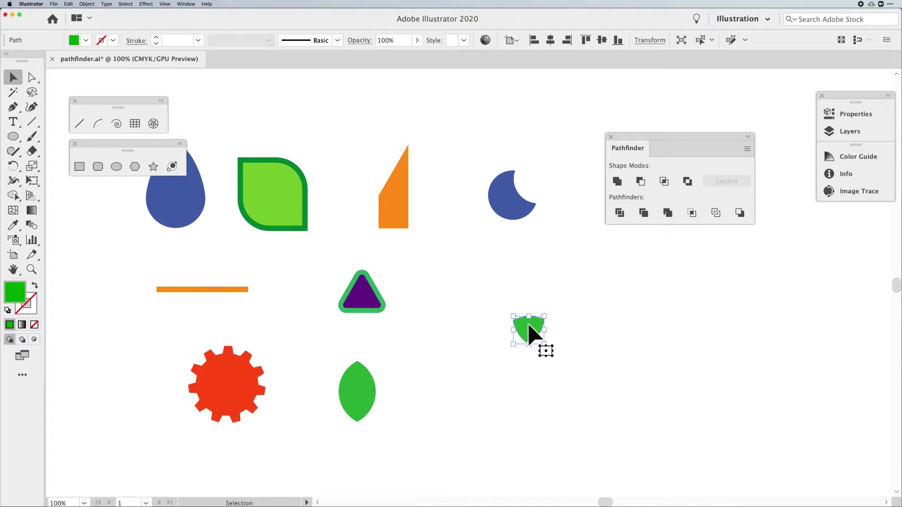
key("super+z")
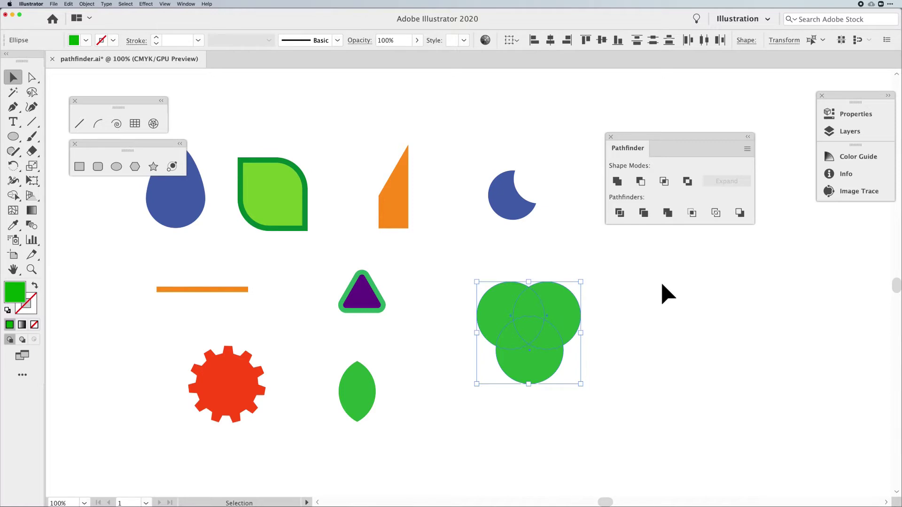
Move the two upper green circles to the right of the lower one so they overlap each other, and select both
left_click(663, 295)
left_click(567, 319)
left_click_drag(599, 313, 644, 314)
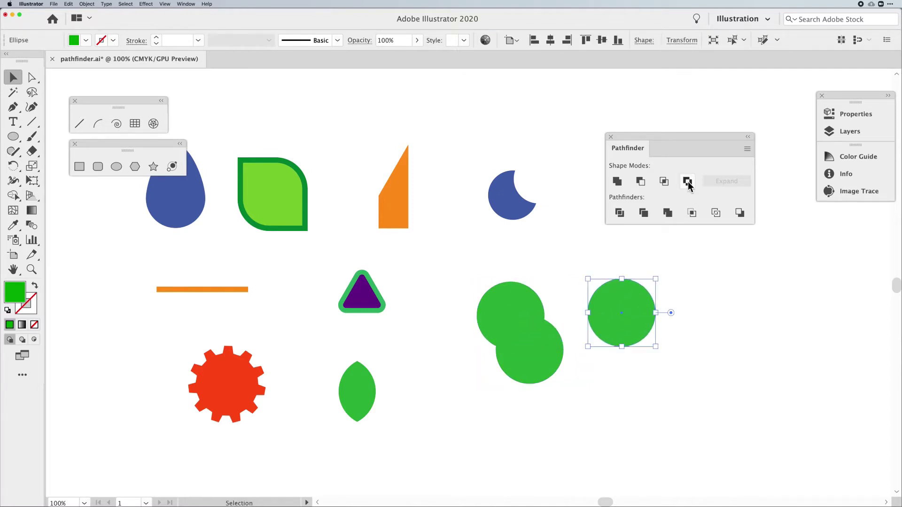
left_click_drag(522, 292, 673, 289)
left_click_drag(727, 267, 586, 368)
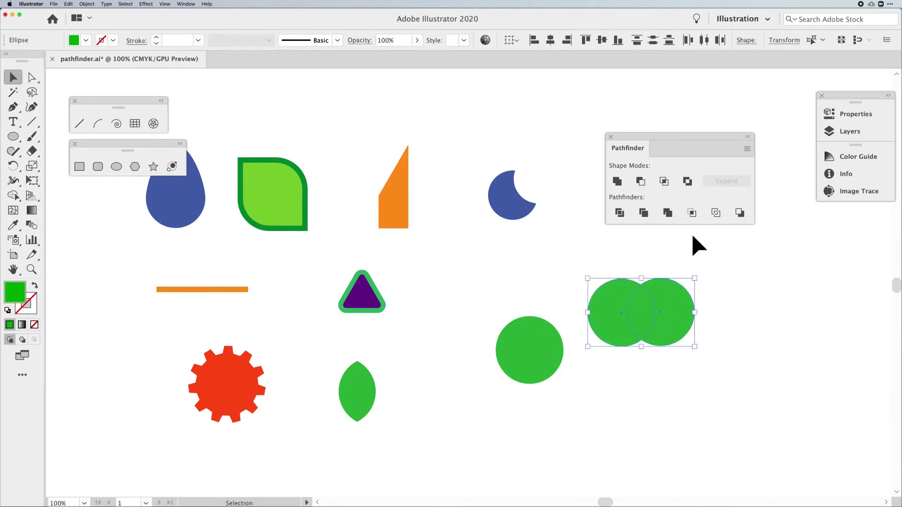
Try Exclude on the moved pair, shift the result down, and undo back to the original three-circle arrangement
left_click(688, 183)
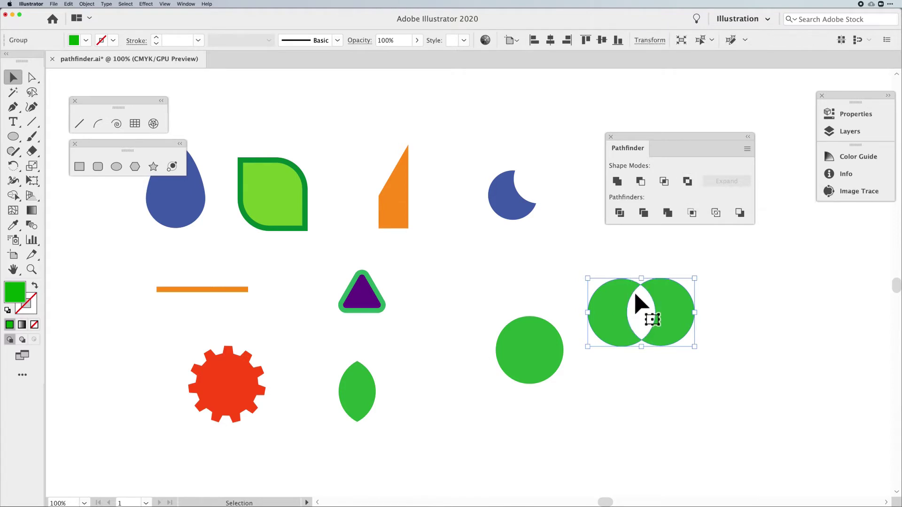
left_click_drag(672, 300, 669, 336)
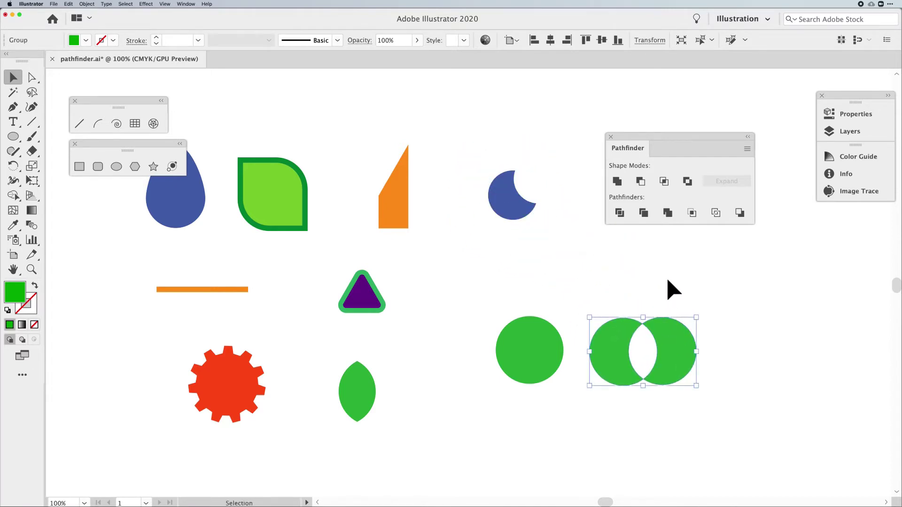
key("super+z")
key("super+z")
key("super+z")
key("super+z")
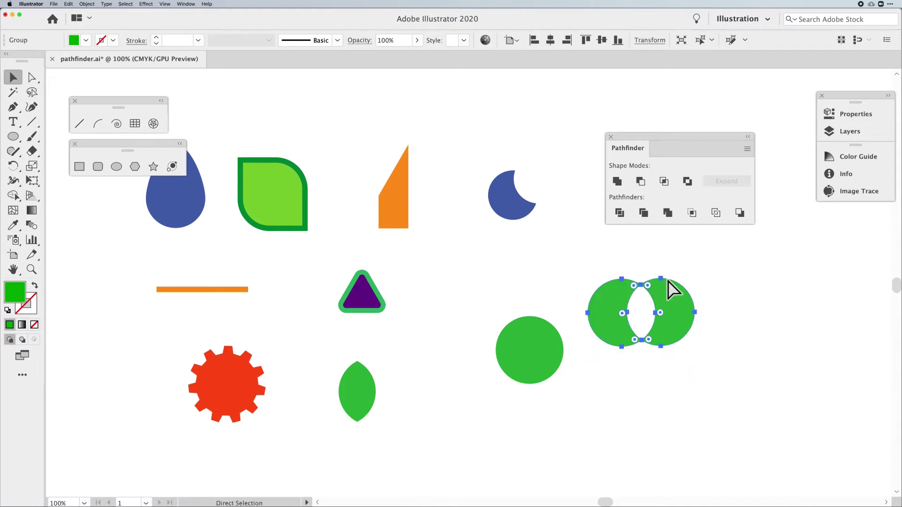
Try Exclude on all three green circles, display the result's anchor points, undo the exclusion, and deselect
left_click_drag(658, 275, 456, 416)
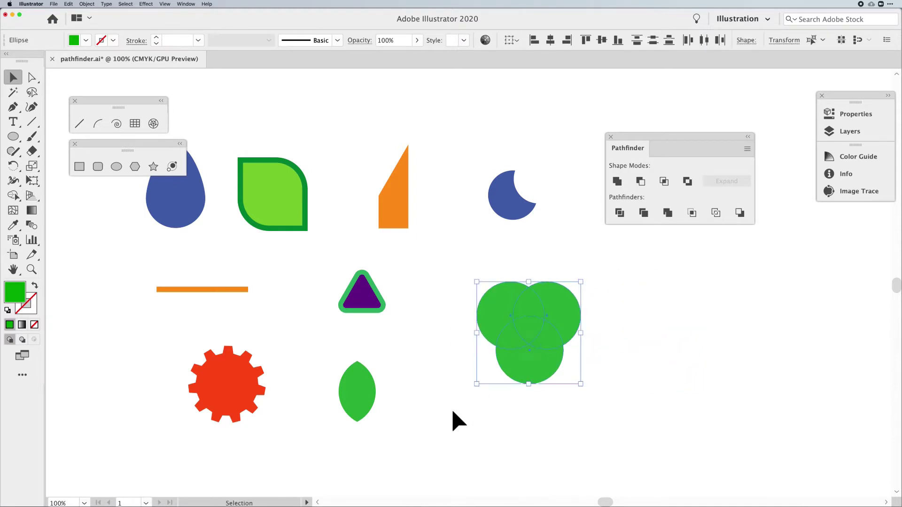
left_click(688, 183)
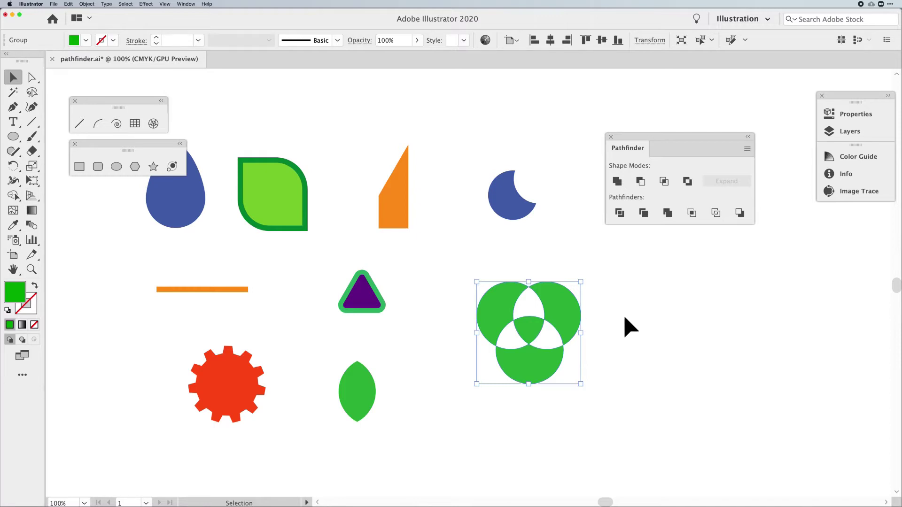
key("a")
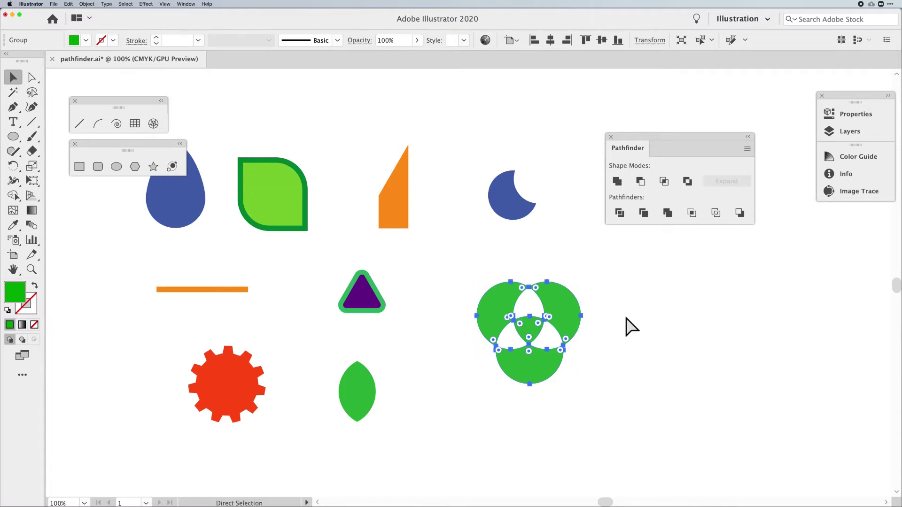
key("v")
key("super+z")
left_click(626, 318)
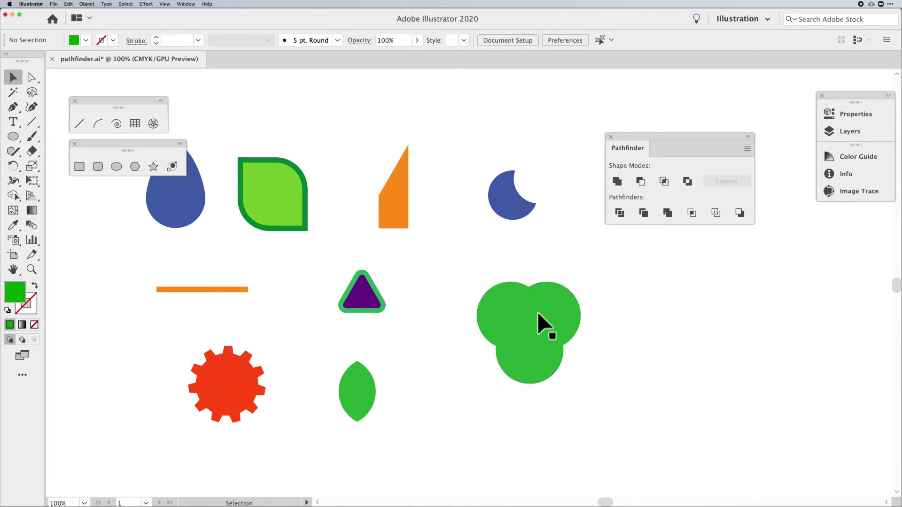
Try Exclude on the two upper green circles and undo the exclusion
left_click(499, 310)
left_click(563, 304)
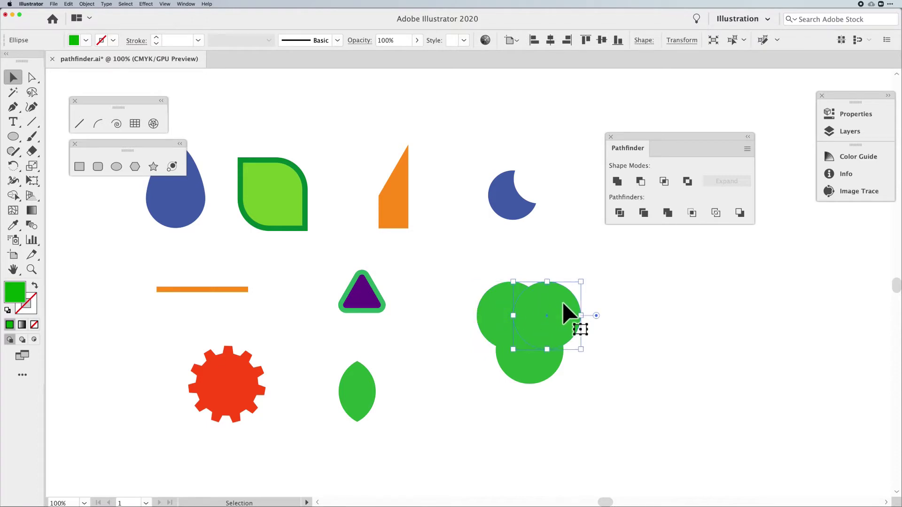
left_click(521, 315)
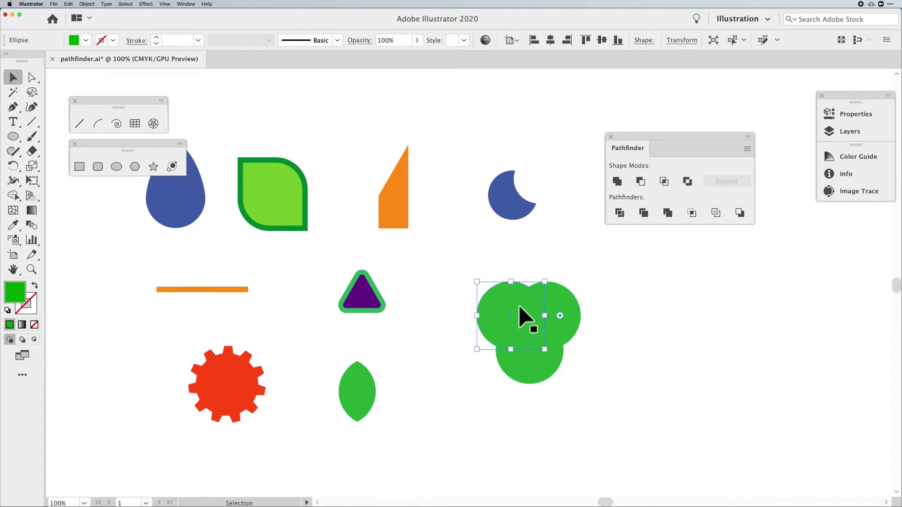
left_click(559, 302)
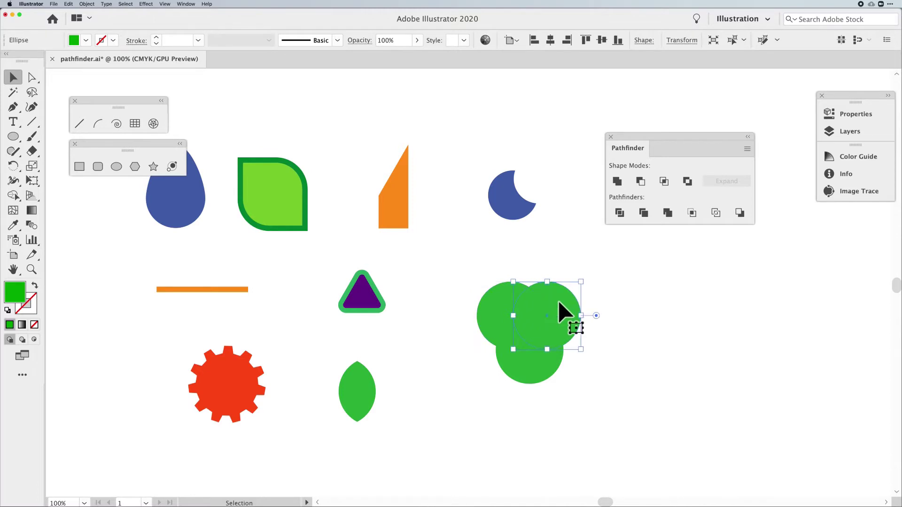
left_click_drag(487, 272, 581, 297)
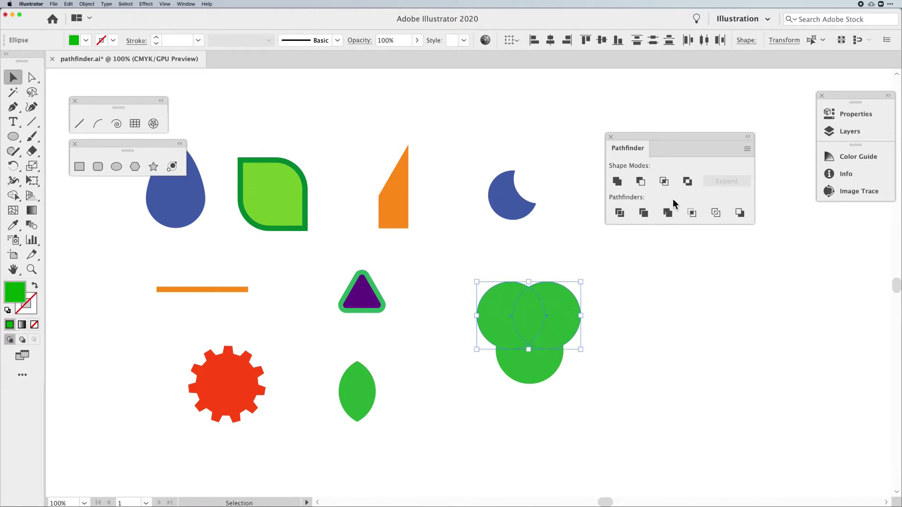
left_click(687, 182)
key("super+z")
Try Exclude on all three overlapping green circles, undo it, and deselect them
left_click(496, 266)
left_click(557, 303)
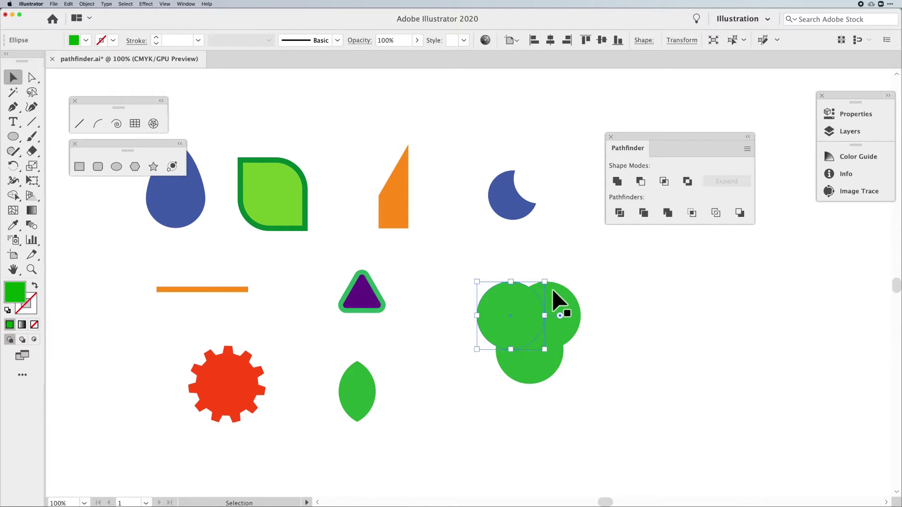
left_click_drag(461, 263, 599, 382)
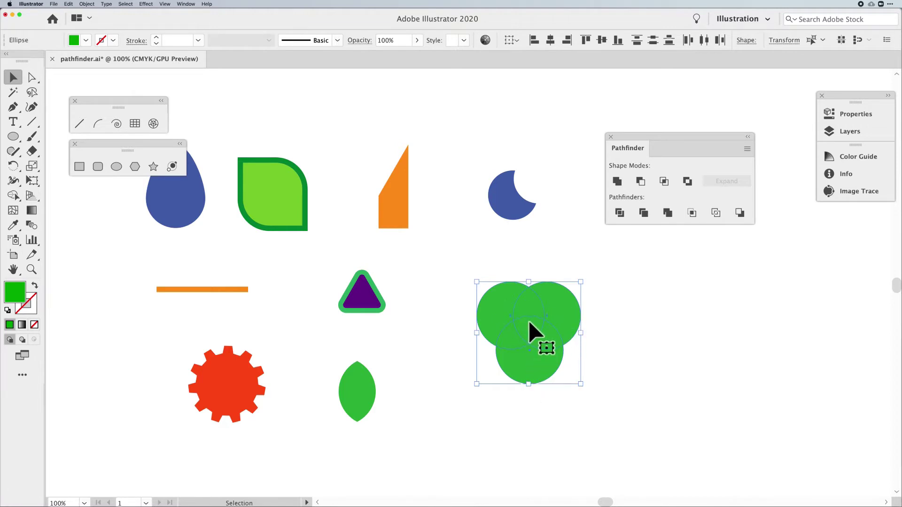
left_click(687, 182)
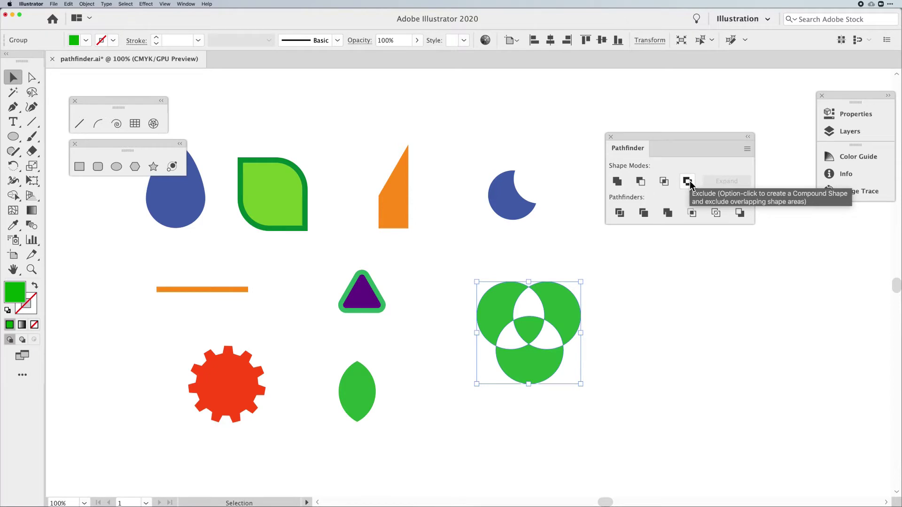
key("super+z")
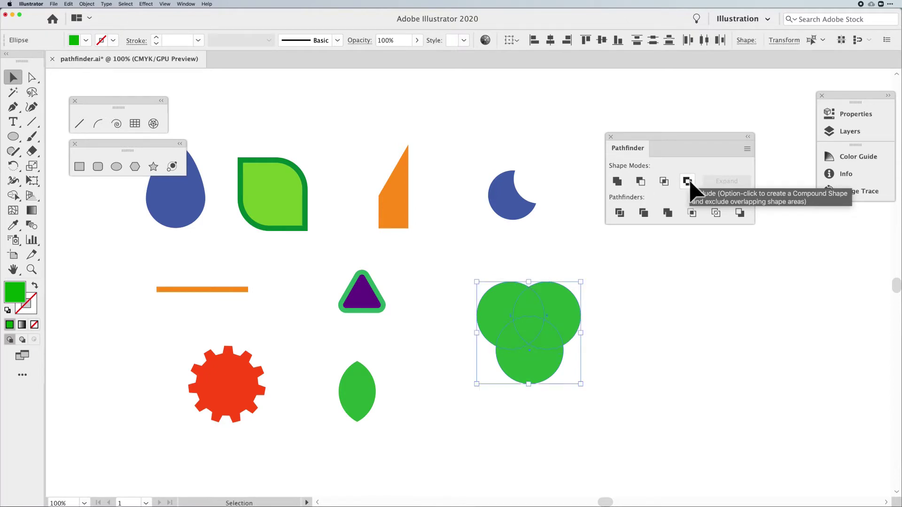
left_click(688, 298)
Move the upper-right green circle clear of the other two and draw a small circle at its centre
left_click(558, 301)
left_click_drag(566, 304, 646, 306)
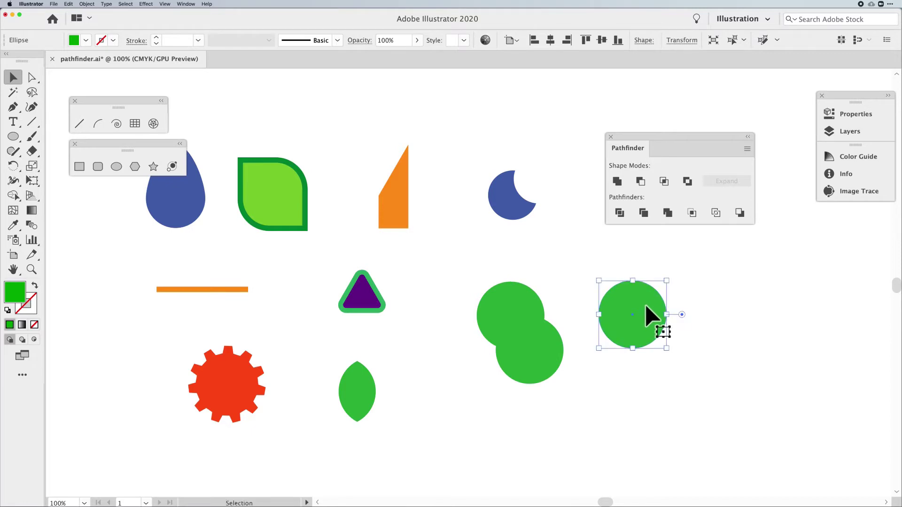
left_click(118, 166)
key("super+shift+a")
left_click_drag(633, 313, 648, 328)
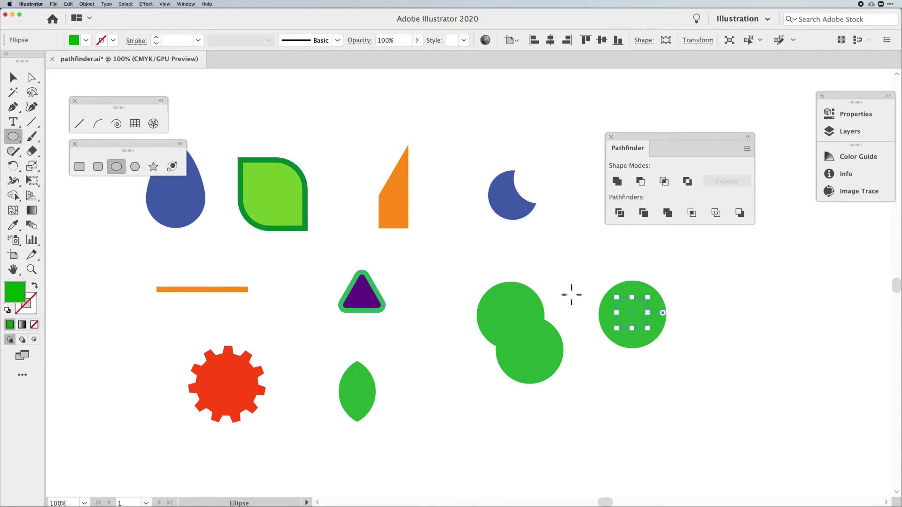
Sample the orange shape's fill for the small circle, centre it on the large green circle, and select both
key("i")
left_click(395, 206)
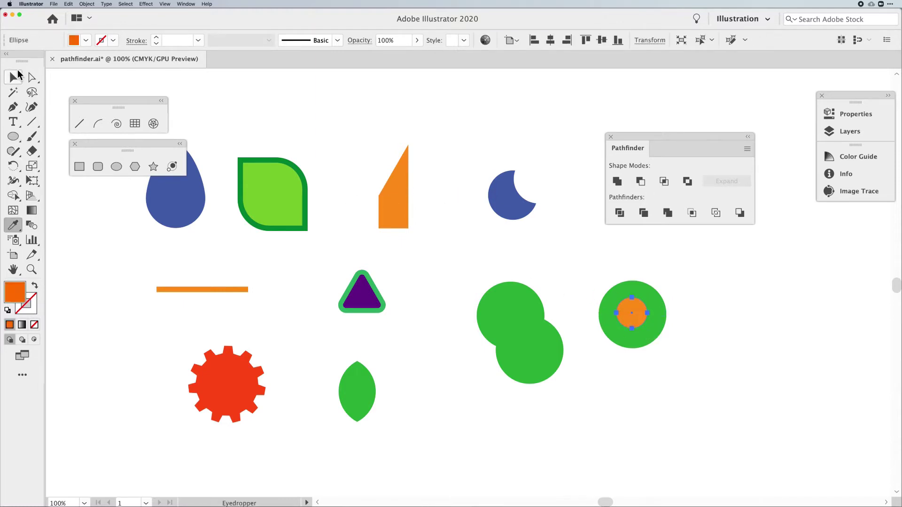
left_click(13, 77)
left_click_drag(633, 314, 634, 314)
left_click(658, 314, "shift")
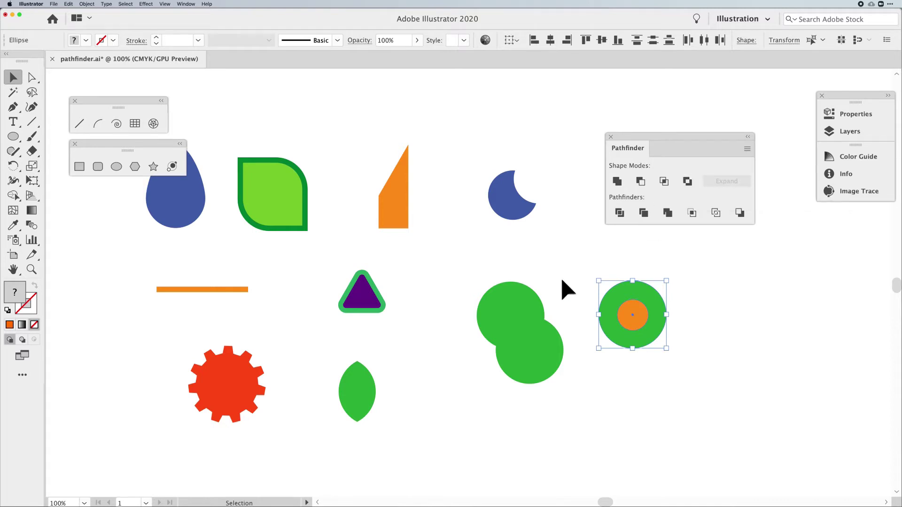
Apply Exclude to the small orange circle and the green circle beneath it, and shift the resulting ring slightly up and left
left_click(504, 349)
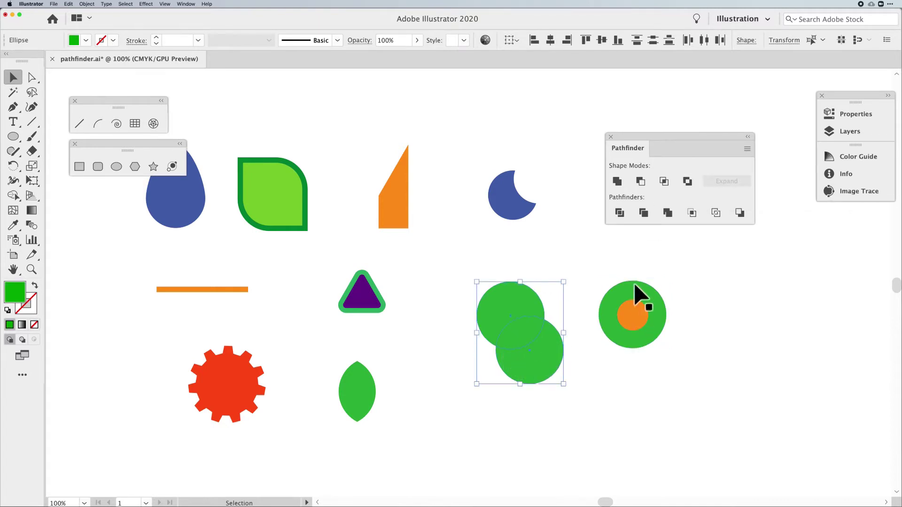
left_click(614, 342)
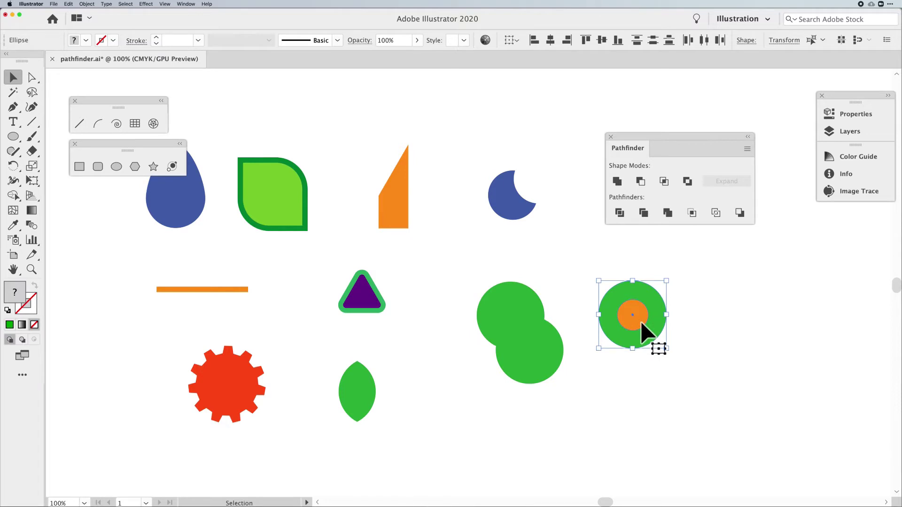
left_click(692, 182)
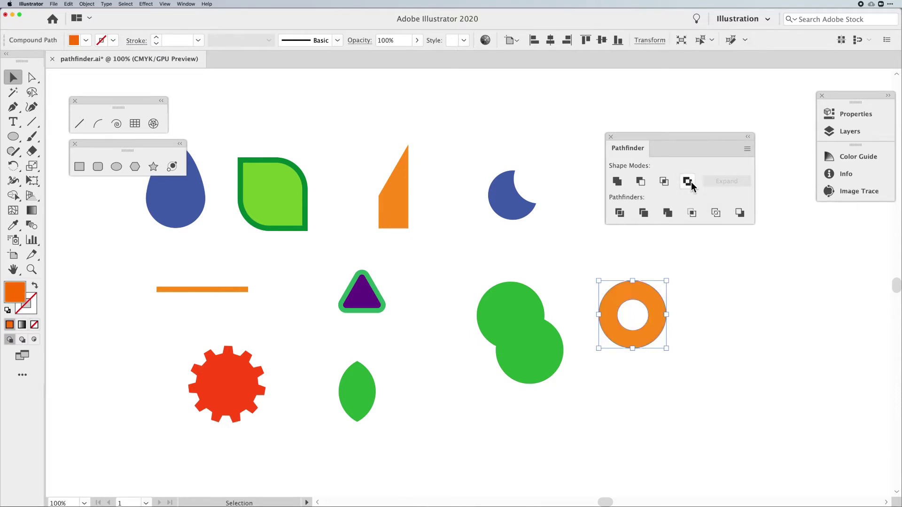
left_click(690, 350)
mouse_move(640, 337)
left_mouse_down()
mouse_move(547, 356)
mouse_move(544, 323)
mouse_move(551, 318)
mouse_move(564, 321)
mouse_move(252, 429)
mouse_move(398, 400)
mouse_move(383, 376)
mouse_move(636, 318)
mouse_move(643, 324)
left_mouse_up()
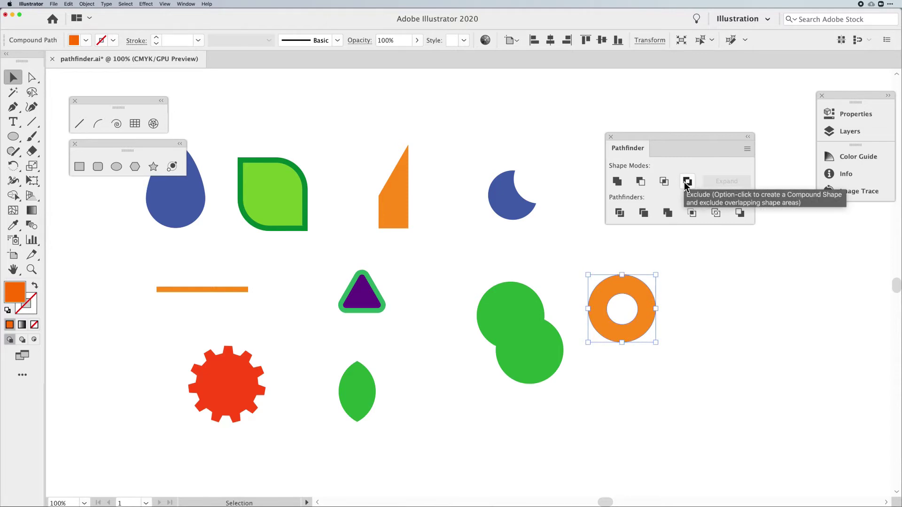
Apply Exclude to the two overlapping green circles and move the result slightly down and left
left_click(540, 329)
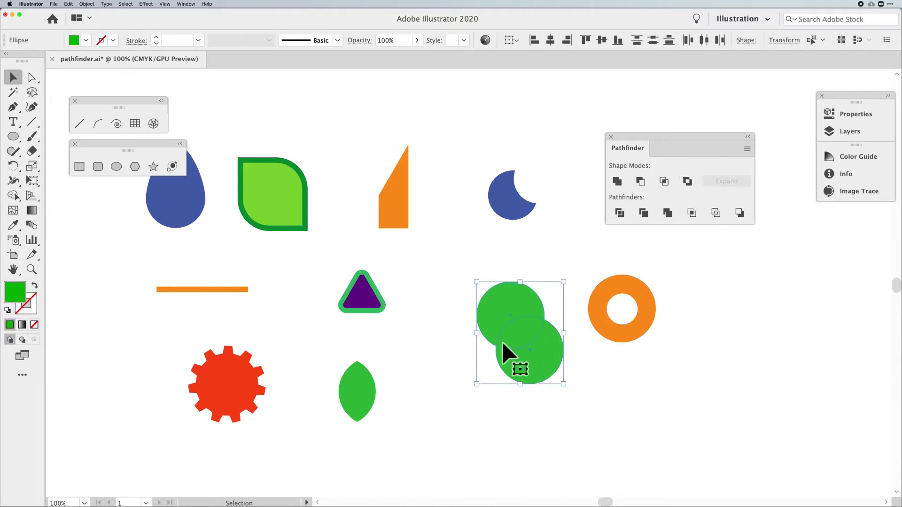
left_click(687, 182)
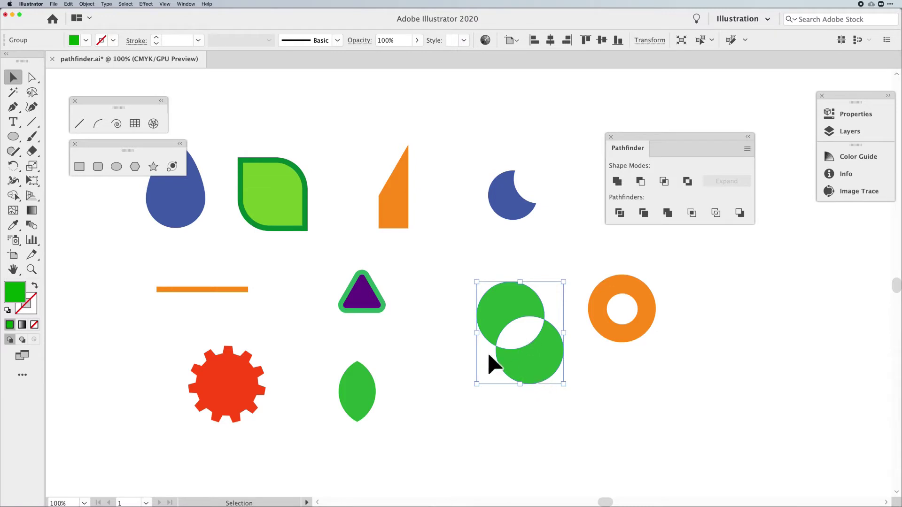
left_click_drag(544, 354, 528, 364)
Select the orange ring and nudge it slightly to the left
left_click_drag(666, 347, 570, 276)
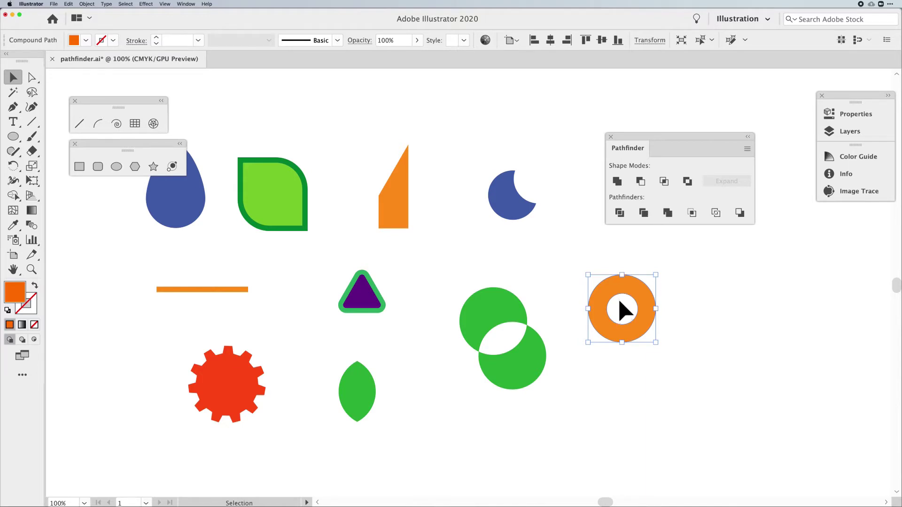
left_click(683, 295)
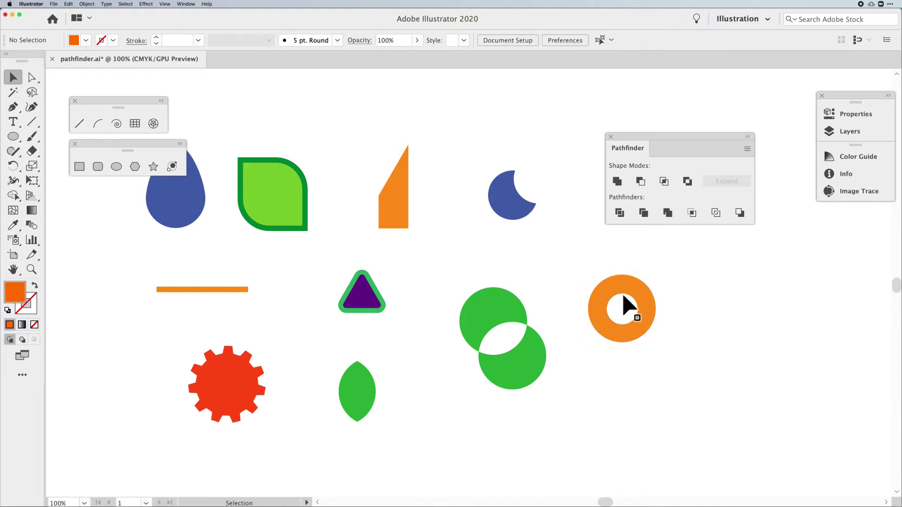
left_click(627, 299)
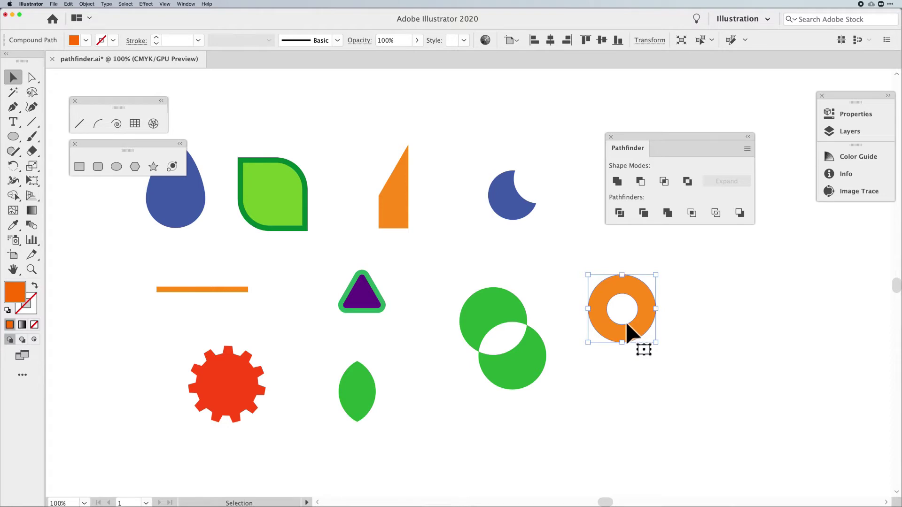
left_click_drag(638, 323, 632, 322)
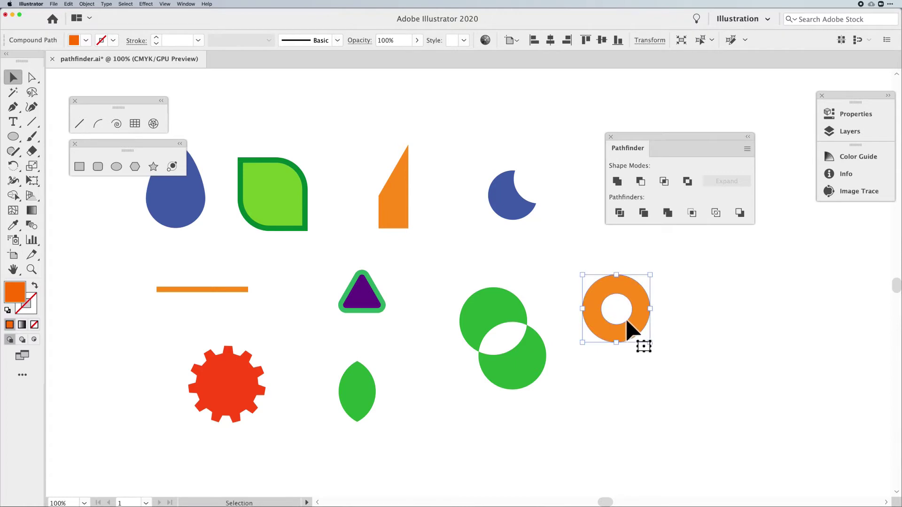
Isolate the ring's compound path, move its inner circle over the ring's upper-right edge, and exit isolation
double_click(632, 332)
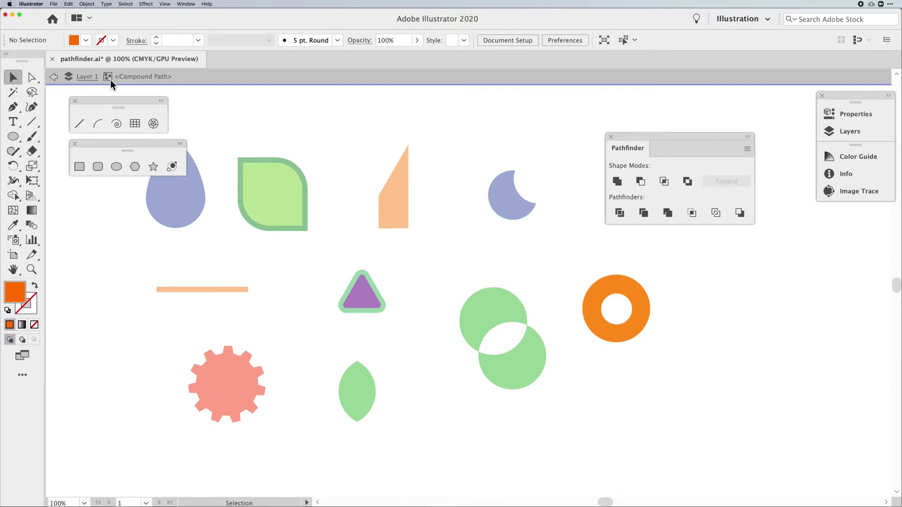
left_click(636, 328)
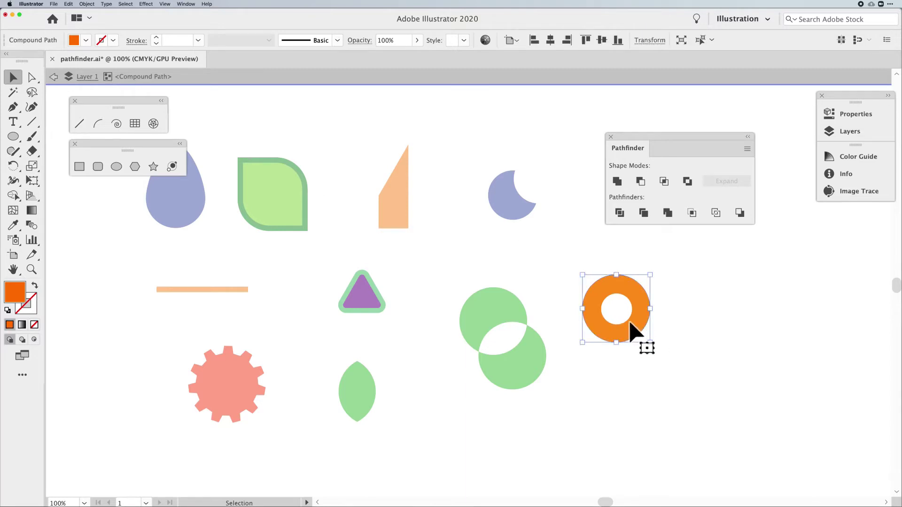
left_click(628, 320)
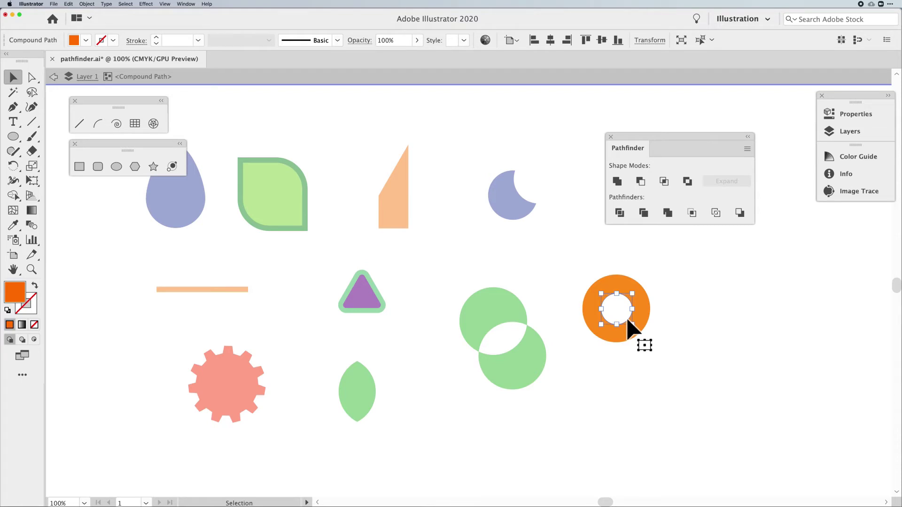
left_click_drag(627, 320, 648, 297)
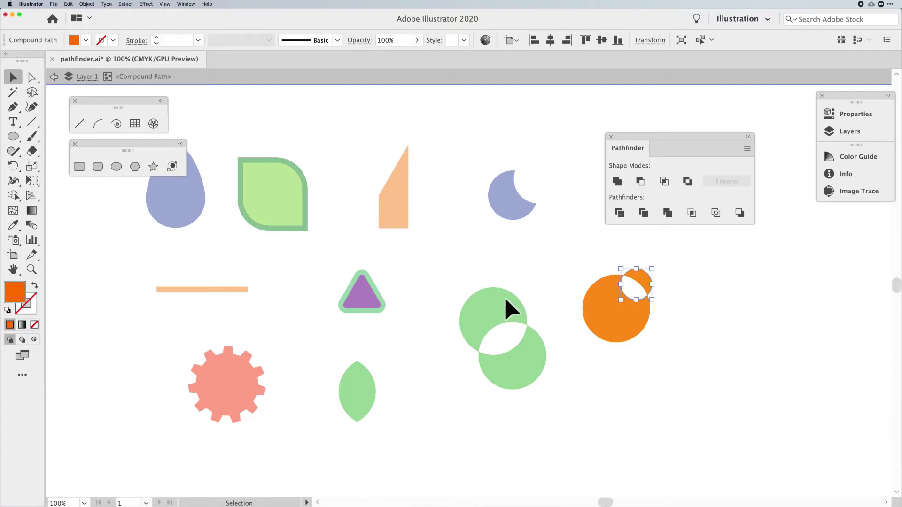
key("Escape")
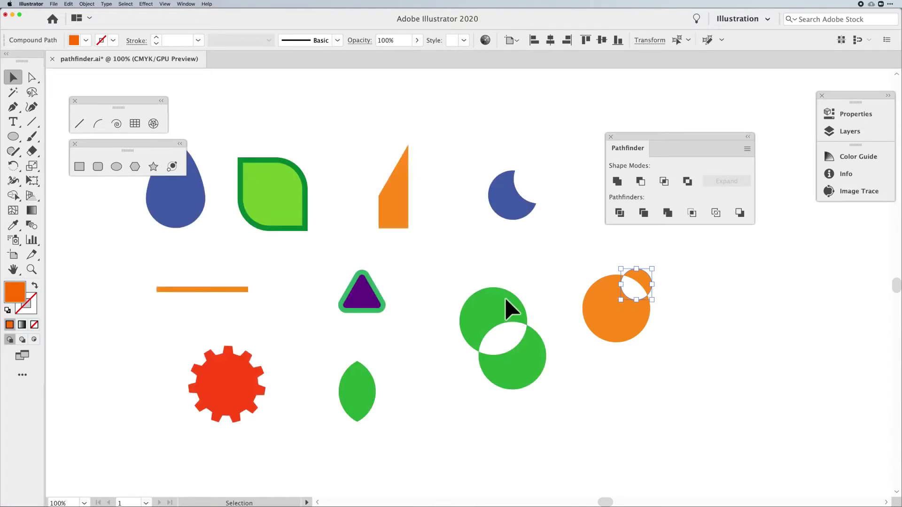
Isolate the excluded green group, select its lower crescent to inspect its path, and exit isolation
right_click(506, 299)
left_click(482, 318)
left_click(483, 317)
double_click(484, 319)
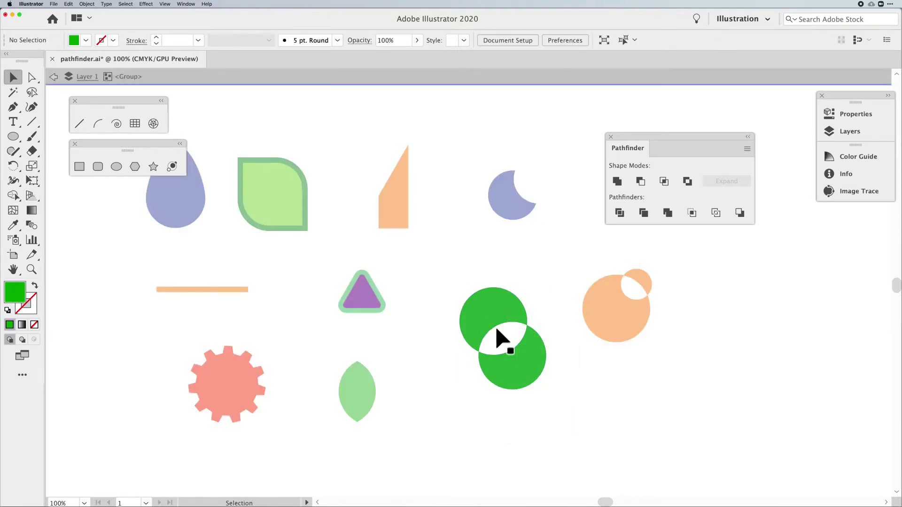
left_click(535, 370)
mouse_move(533, 365)
left_mouse_down()
mouse_move(527, 346)
mouse_move(518, 351)
mouse_move(533, 365)
left_mouse_up()
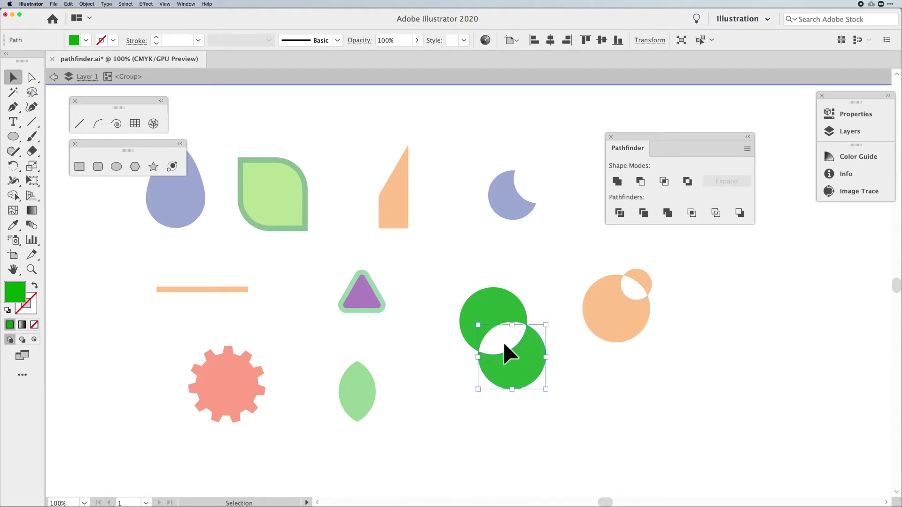
key("Escape")
Isolate the orange compound path, move its small circle back to the large circle's centre, and exit isolation with nothing selected
right_click(632, 297)
left_click(626, 300)
left_click(631, 305)
double_click(632, 307)
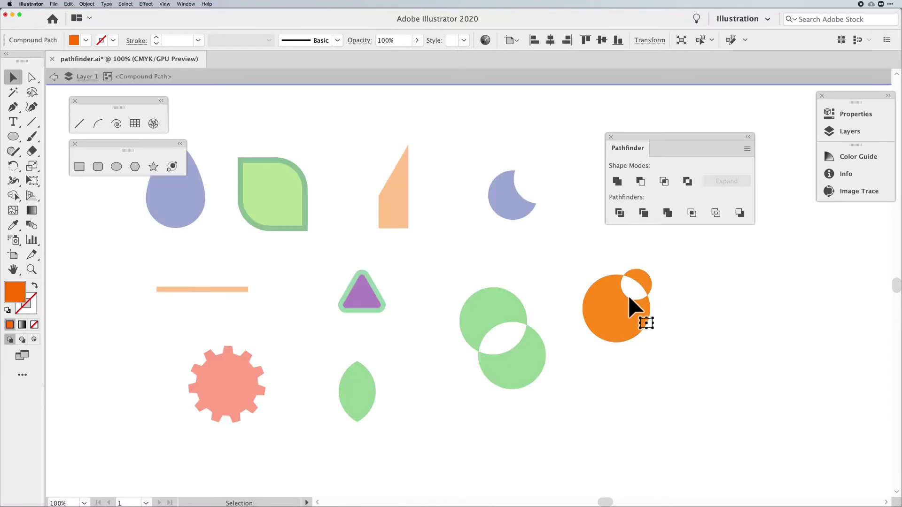
left_click(632, 308)
left_click_drag(630, 301, 609, 324)
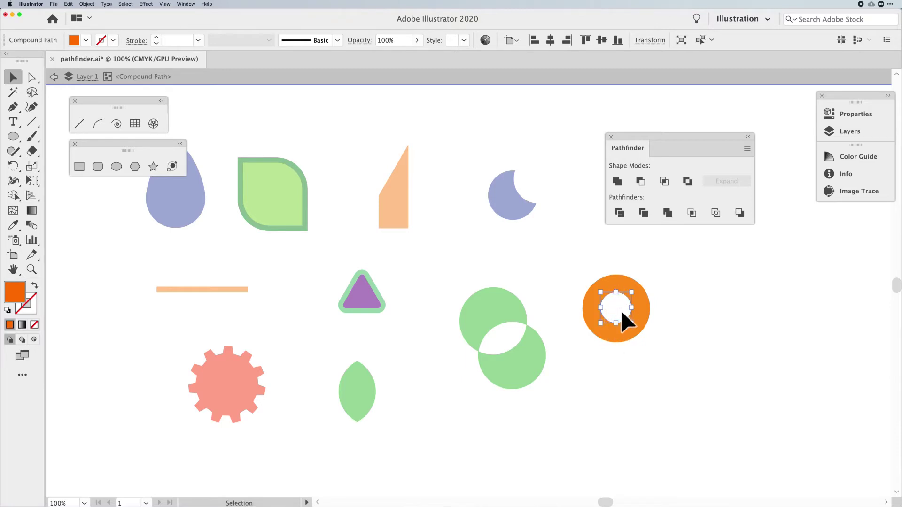
left_click(521, 361)
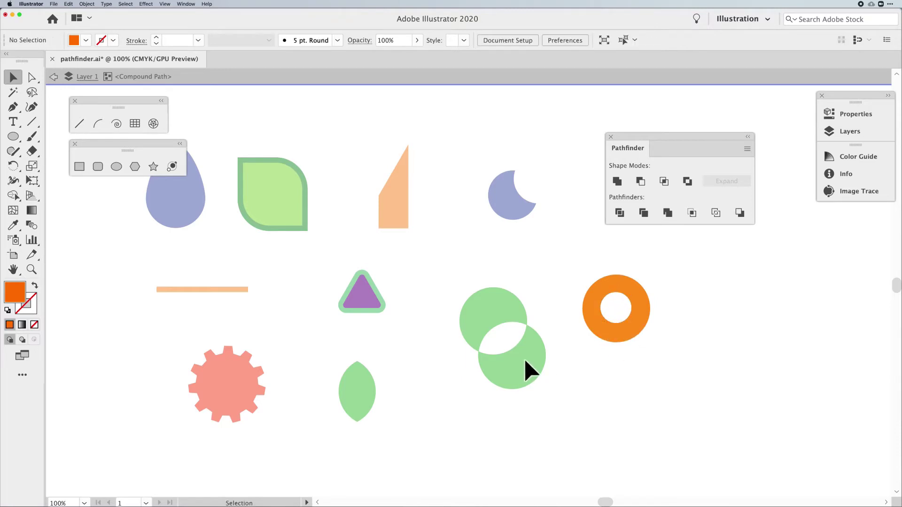
double_click(528, 370)
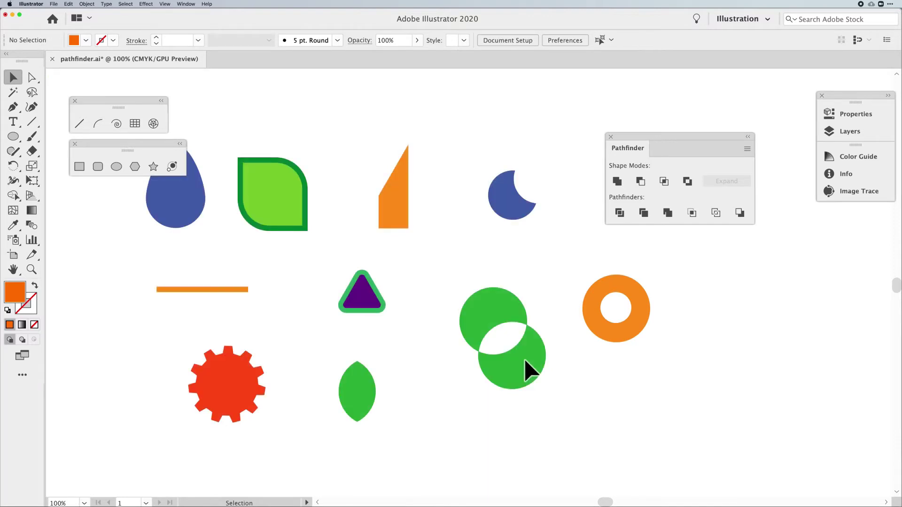
left_click(525, 361)
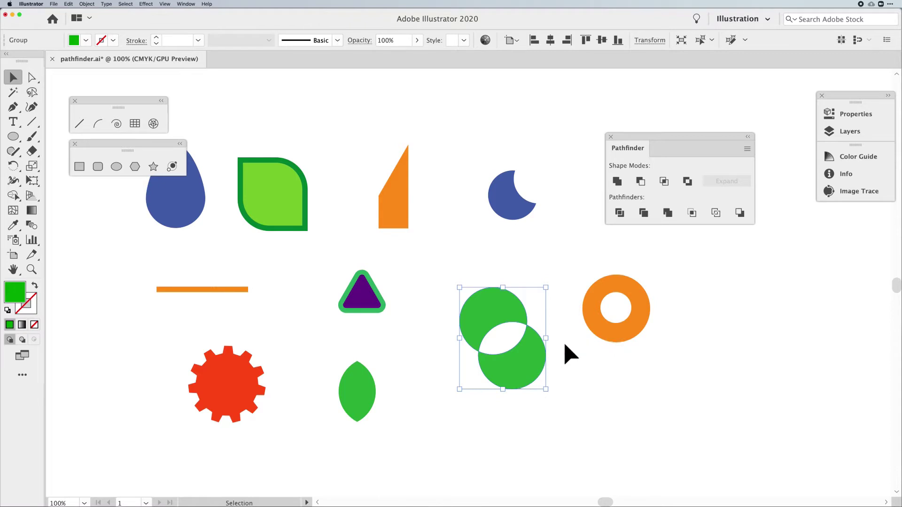
left_click(570, 353)
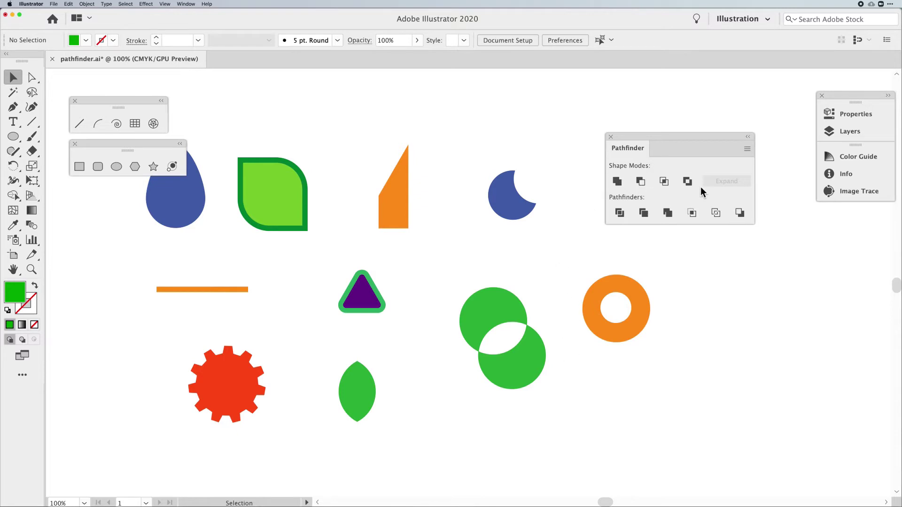
Move the orange line across the middle of the green leaf shape and bring it to the front
left_click(216, 291)
left_click_drag(216, 292, 288, 196)
key("super+shift+bracketright")
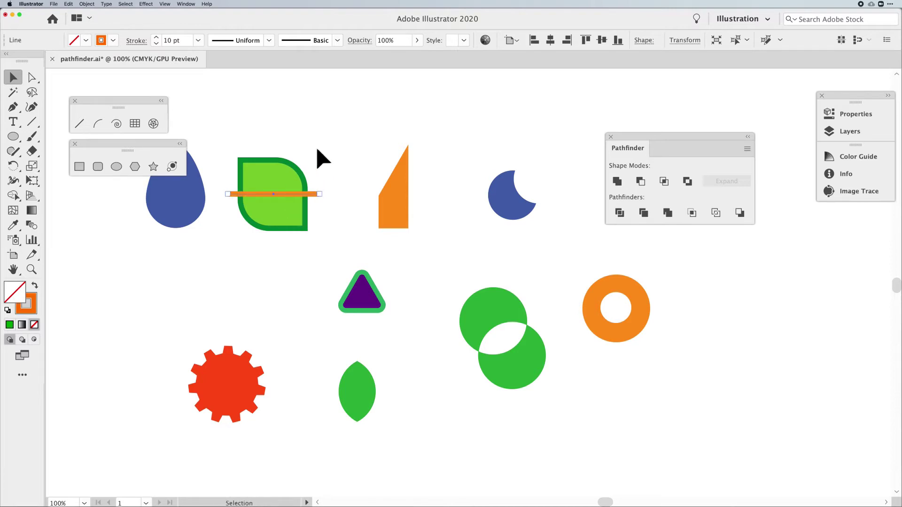
Try Unite and Minus Front in turn on the stroked orange line and the green leaf shape, undoing each one
left_click_drag(228, 252, 227, 252)
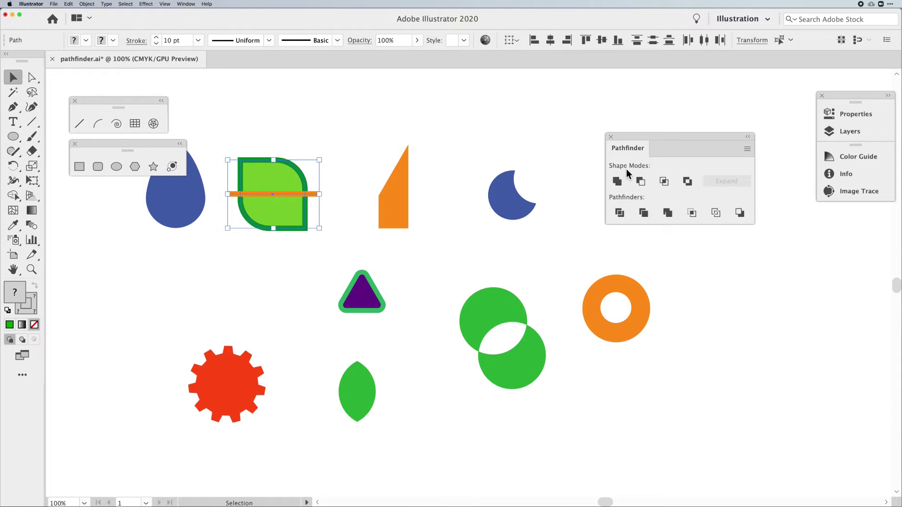
left_click(619, 182)
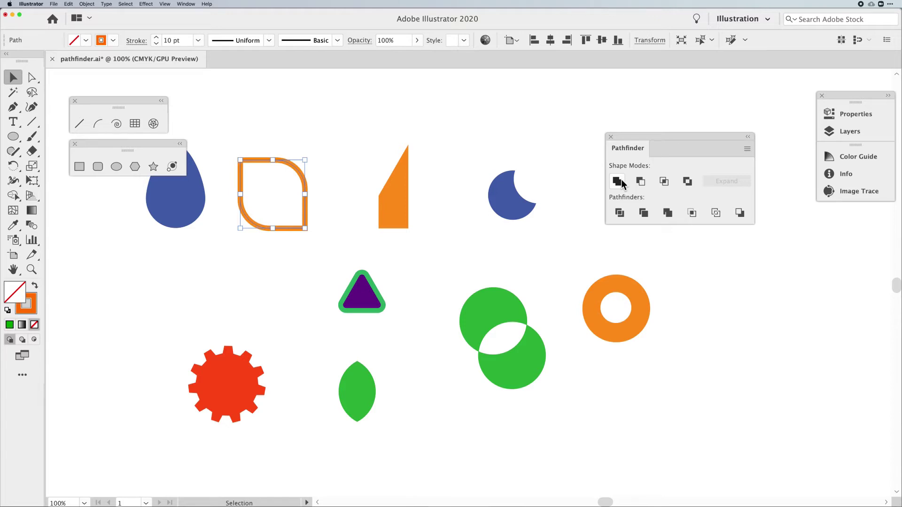
key("super+z")
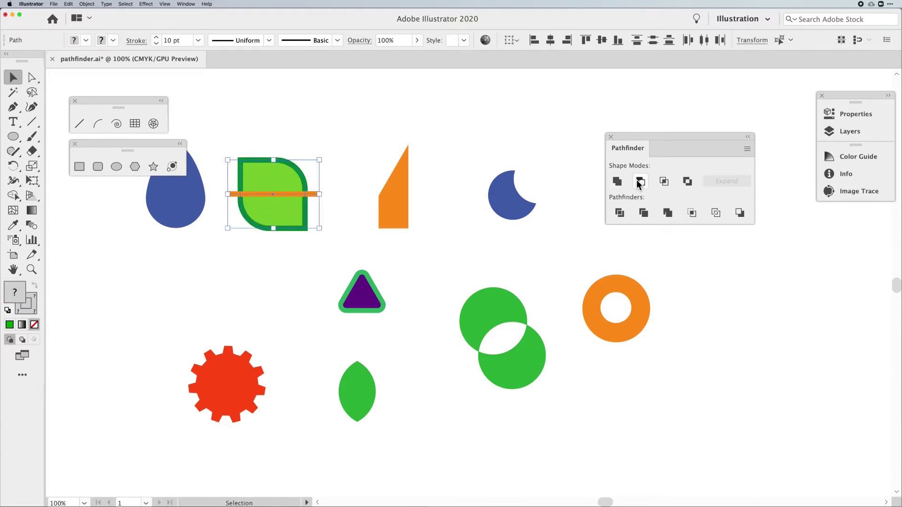
left_click(642, 180)
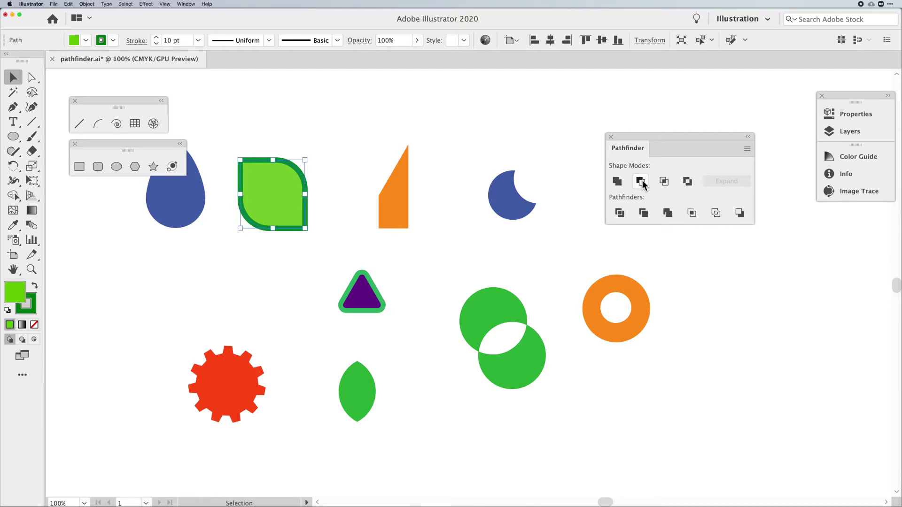
key("super+z")
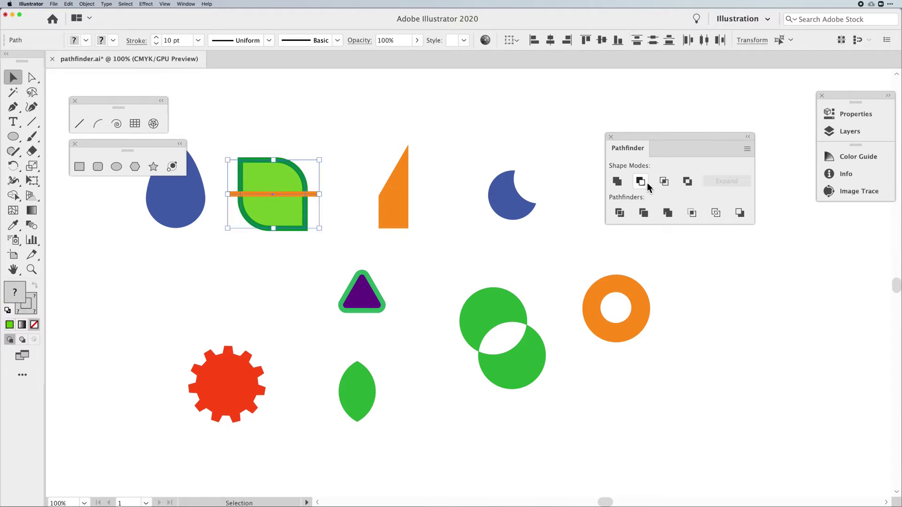
Try Intersect and Exclude on the stroked line and leaf shape, undo the Exclude result, and deselect everything
left_click(665, 183)
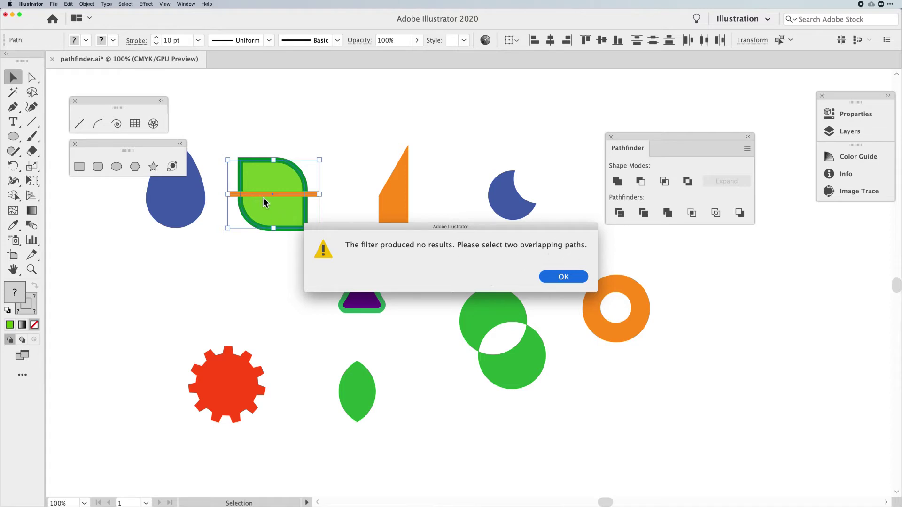
left_click(556, 278)
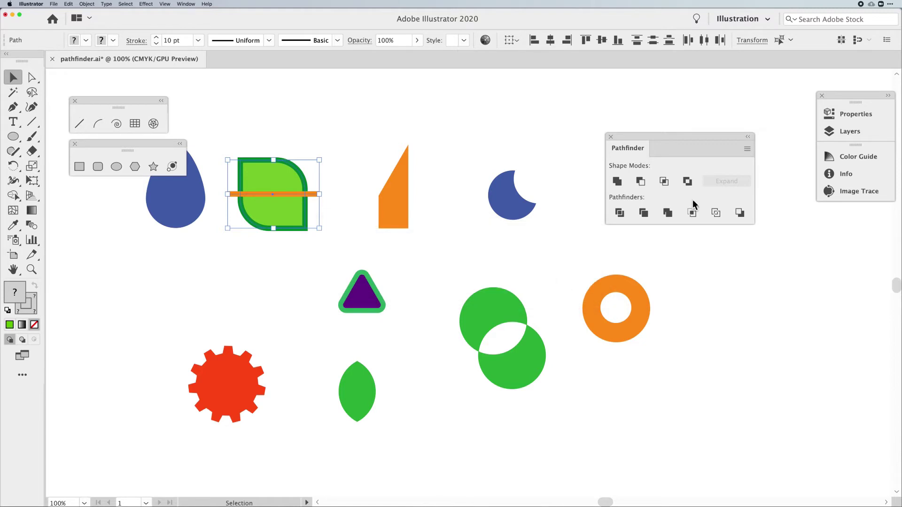
left_click(688, 182)
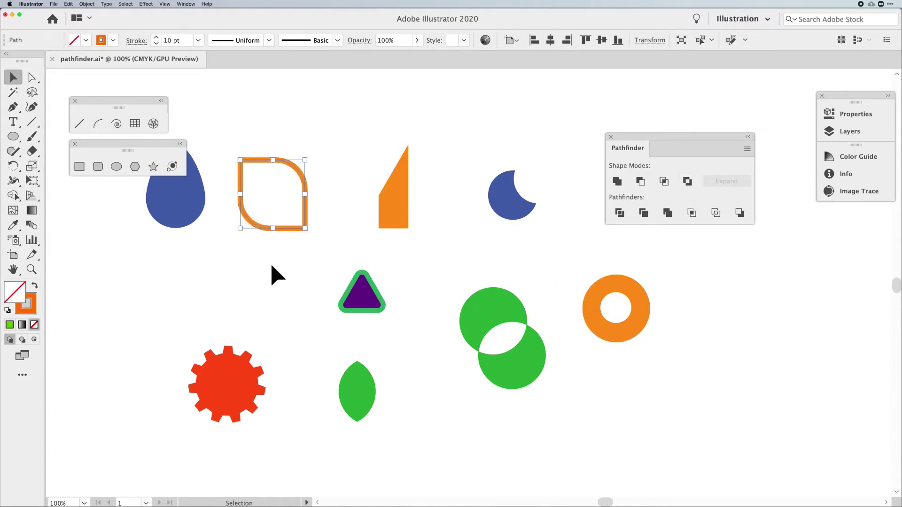
key("super+z")
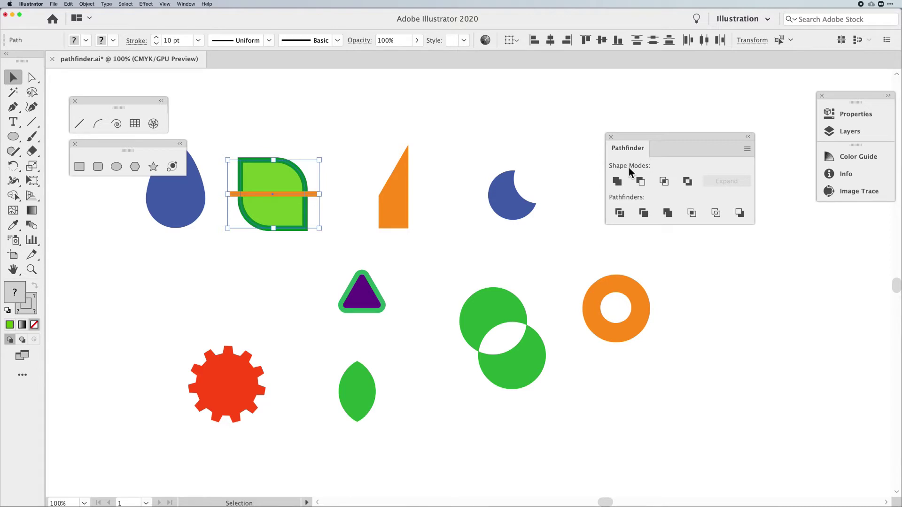
left_click(322, 258)
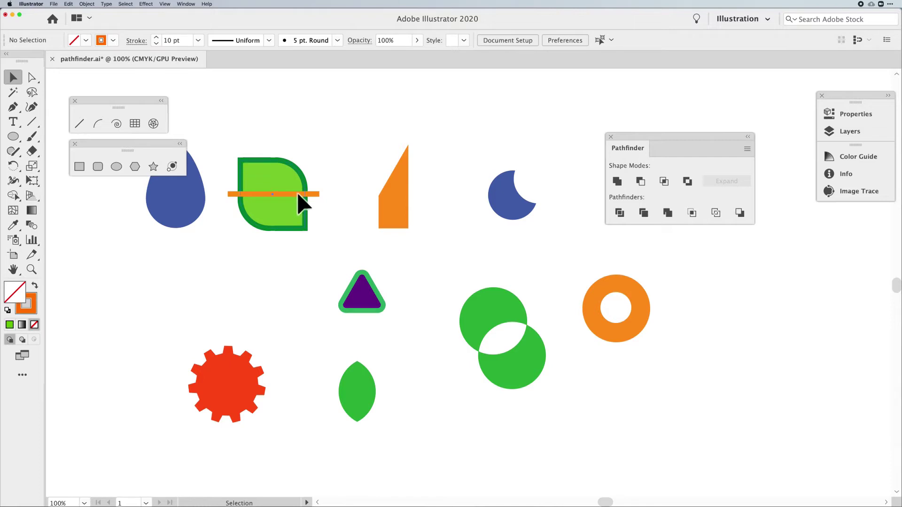
Set the stroke weight of the orange line over the leaf shape to 20 pt
left_click(299, 195)
left_click(273, 193)
left_click(156, 38)
left_click(155, 38)
left_click(155, 43)
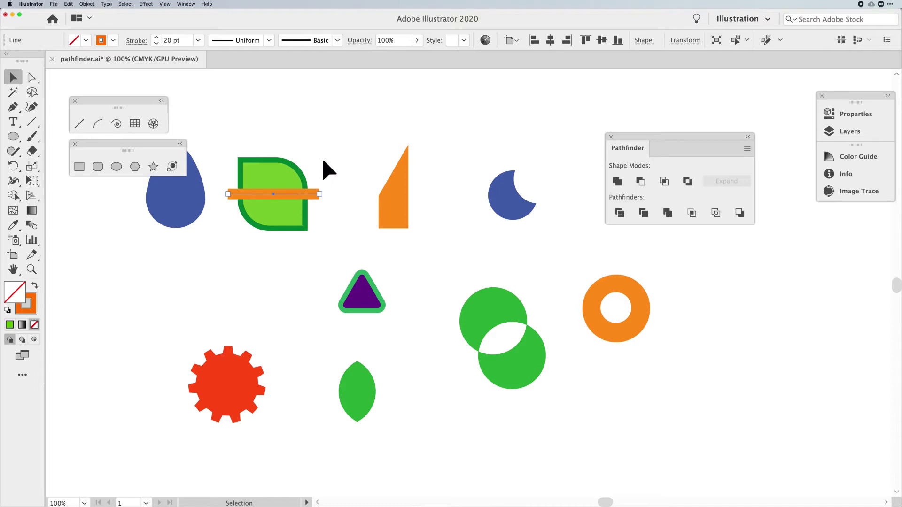
Switch to Outline view, examine the paths of the line and the leaf shape, and return to Preview
left_click(165, 4)
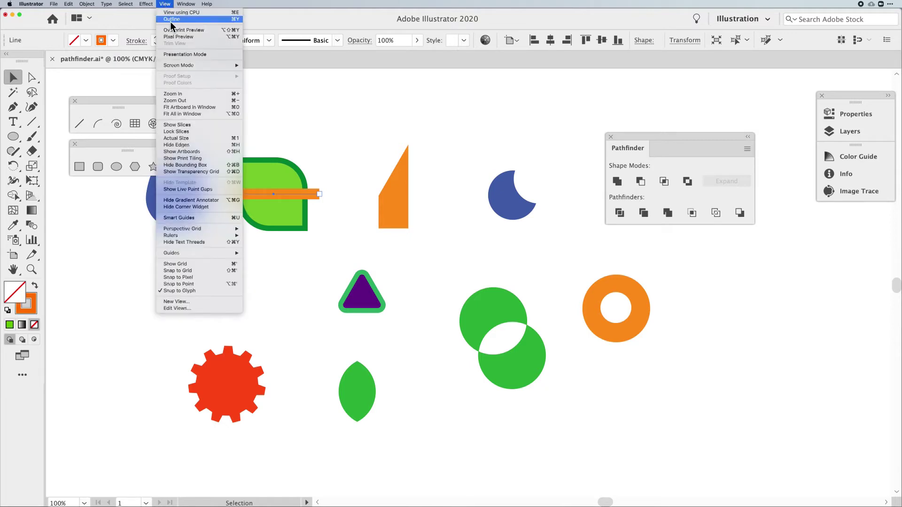
left_click(171, 20)
left_click(298, 123)
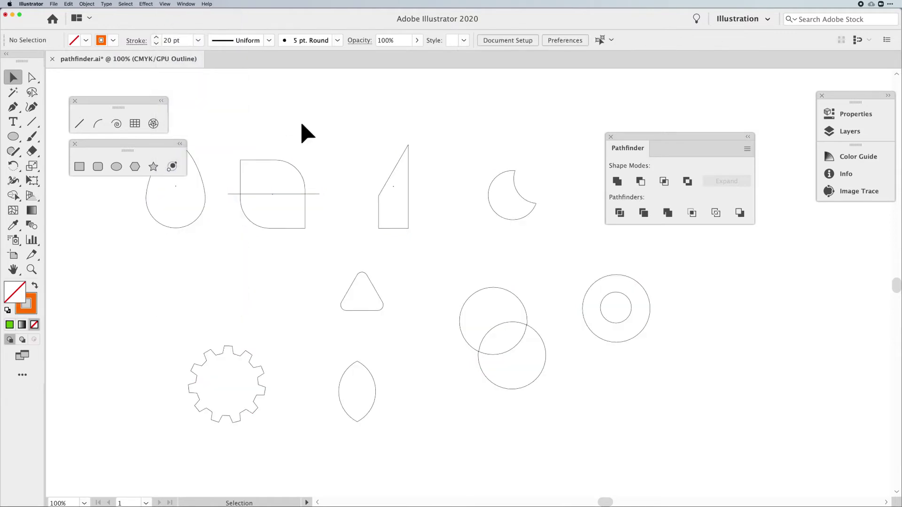
left_click(290, 194)
left_click(305, 189)
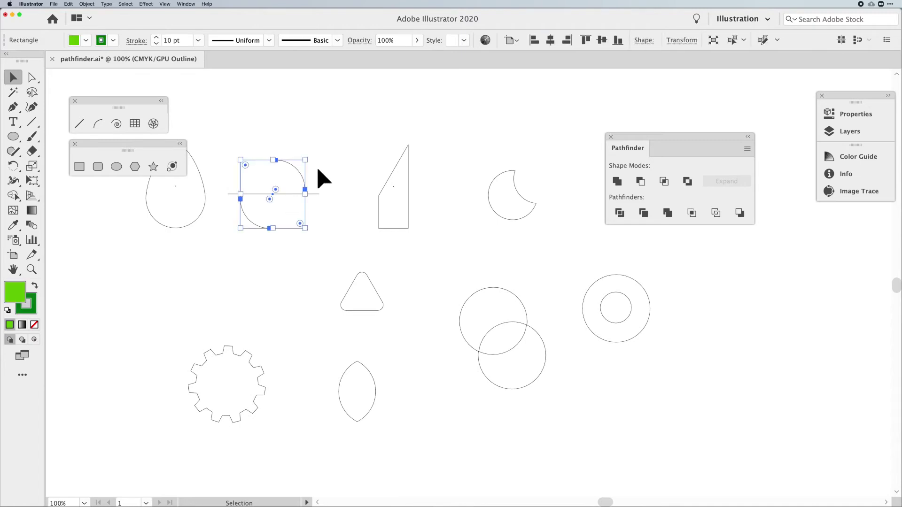
left_click(323, 179)
key("ctrl+y")
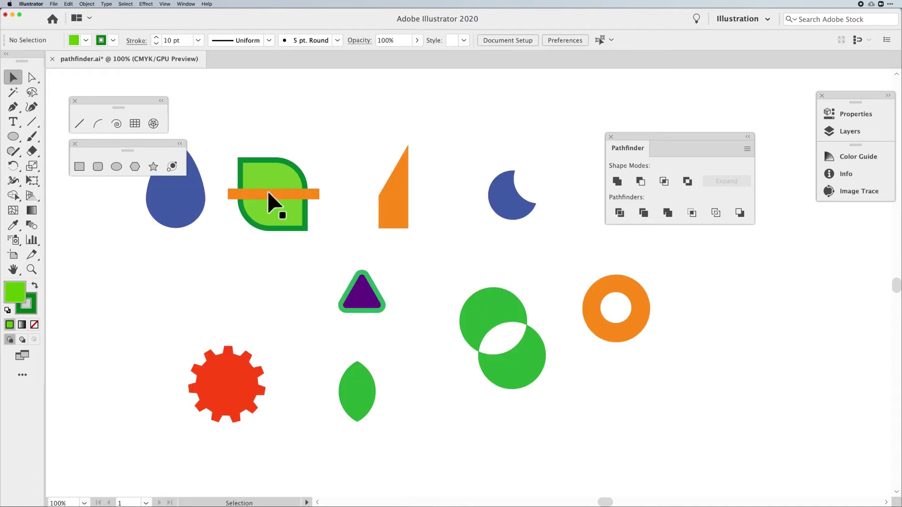
Compare the thick orange line's appearance in Preview with its bare path in Outline view, ending in Preview
left_click(309, 194)
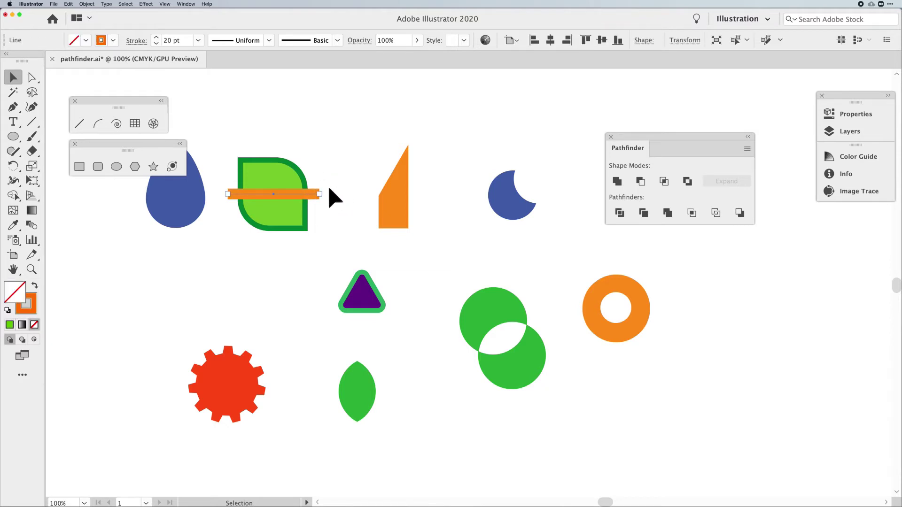
left_click(338, 213)
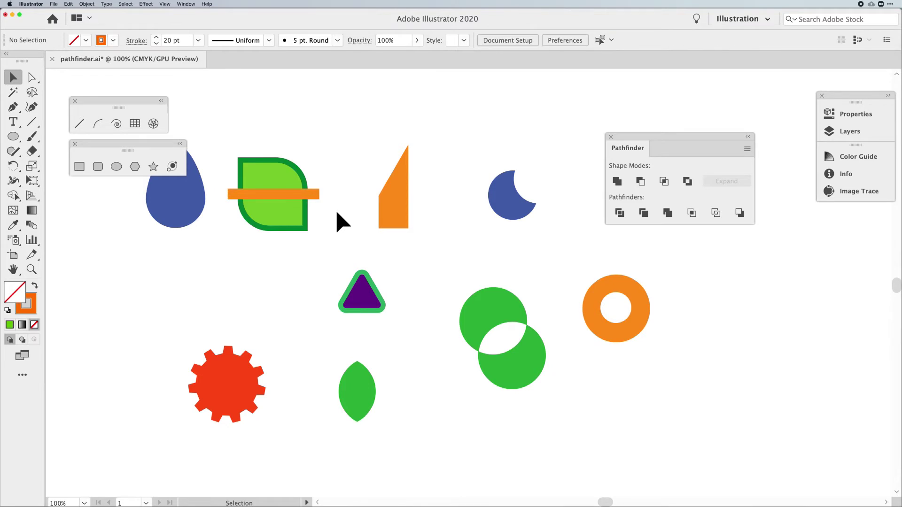
key("super+y")
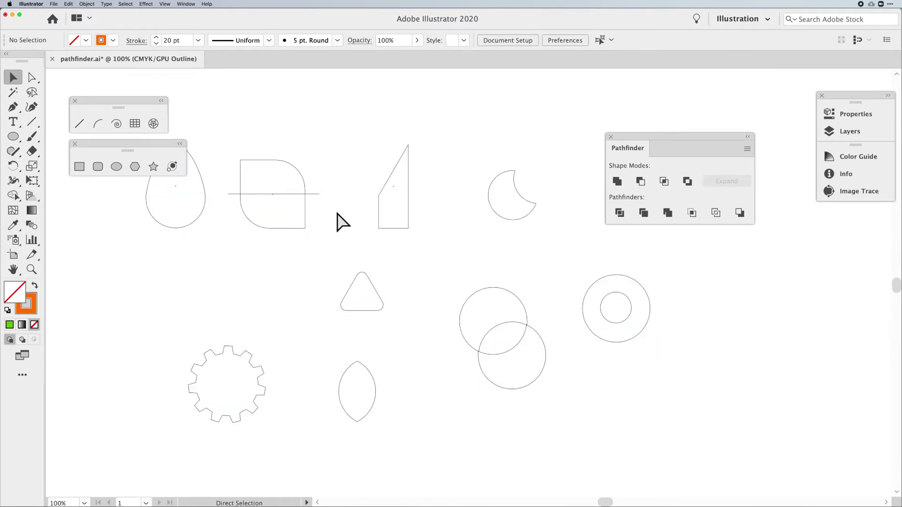
key("super+y")
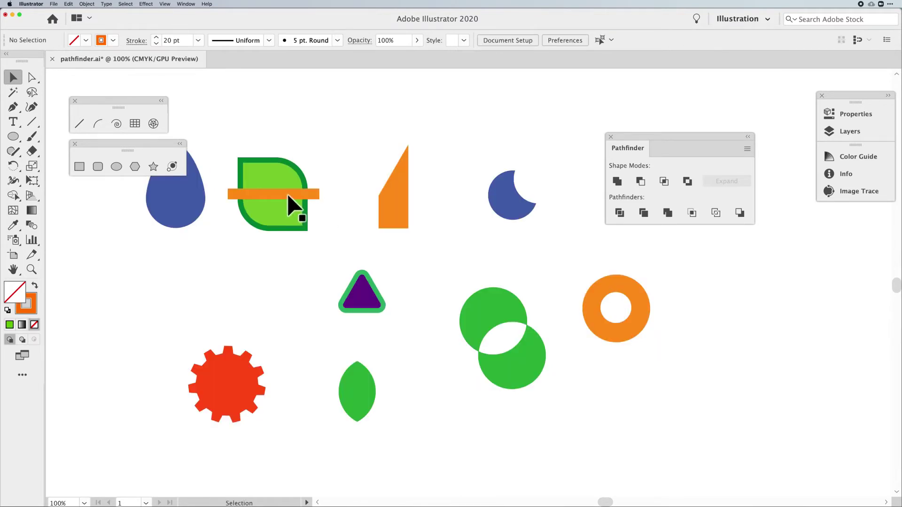
Place a copy of the orange line below the leaf shape and apply Outline Stroke to the original line
left_click(289, 196)
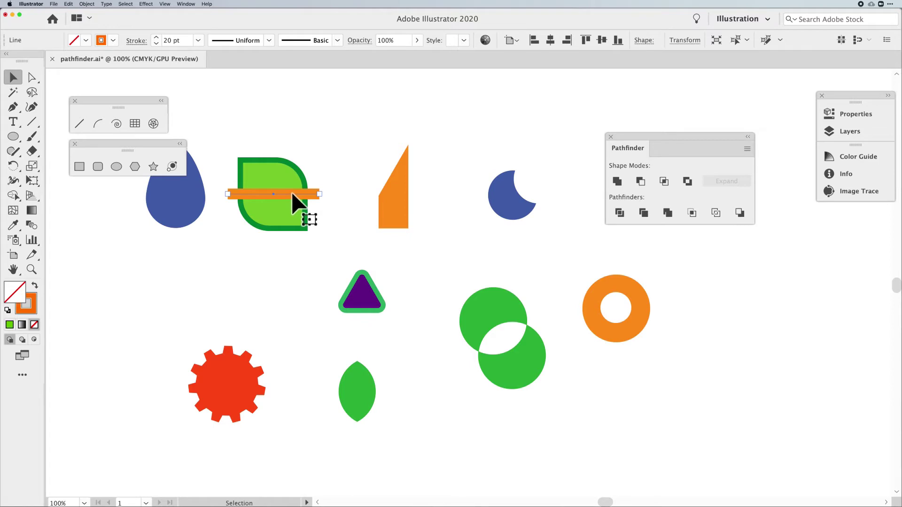
left_click_drag(292, 193, 238, 298)
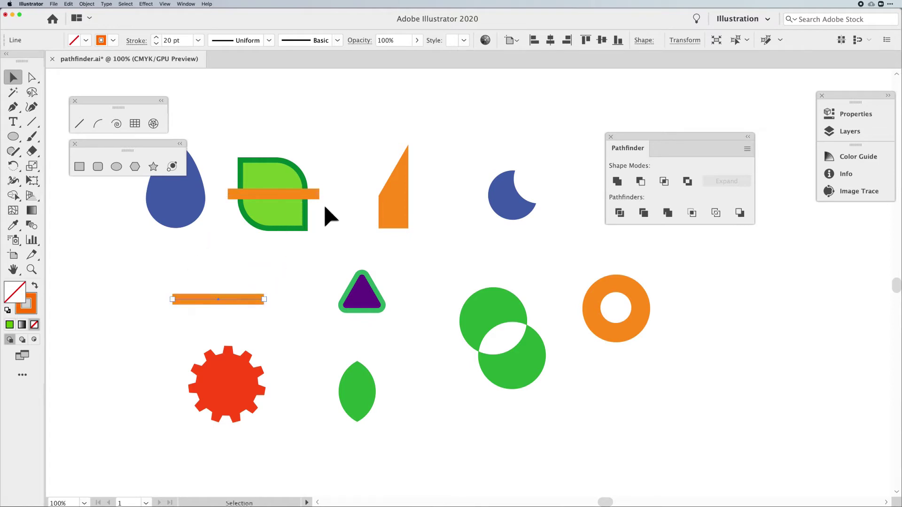
left_click(306, 202)
left_click(316, 202)
left_click(317, 195)
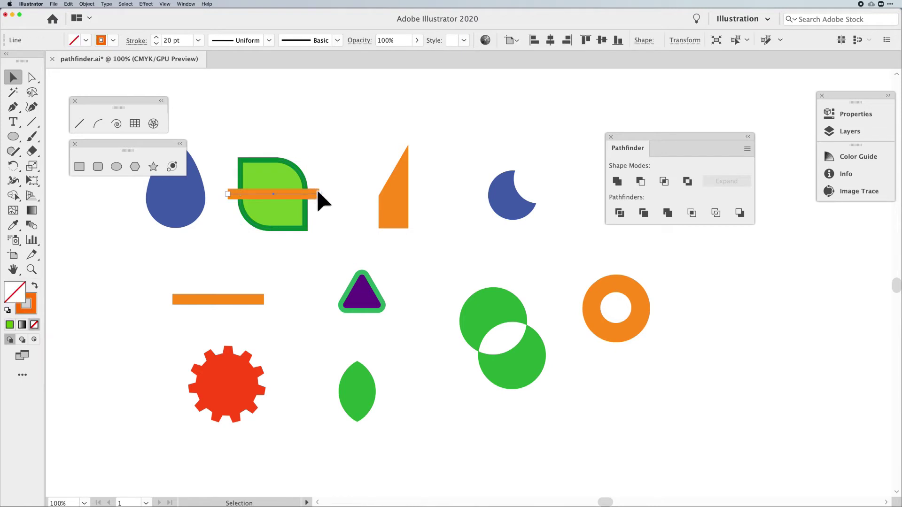
left_click(89, 4)
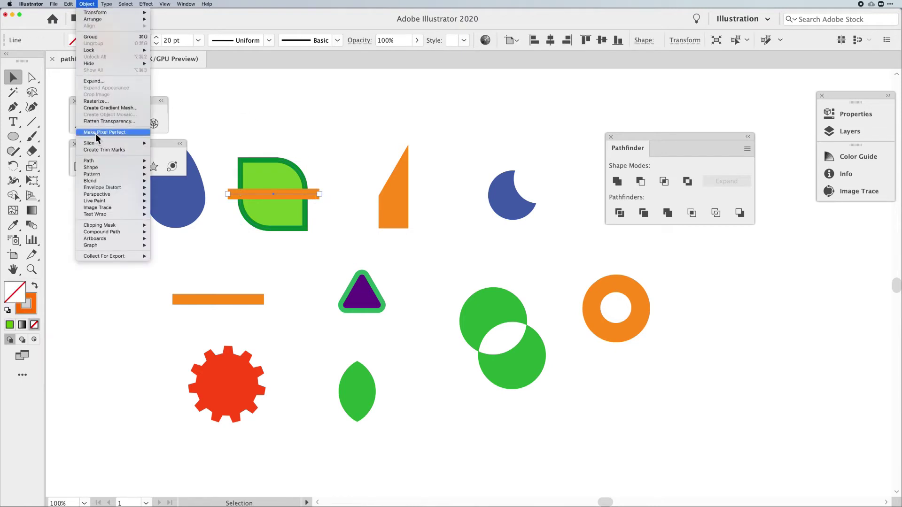
mouse_move(98, 160)
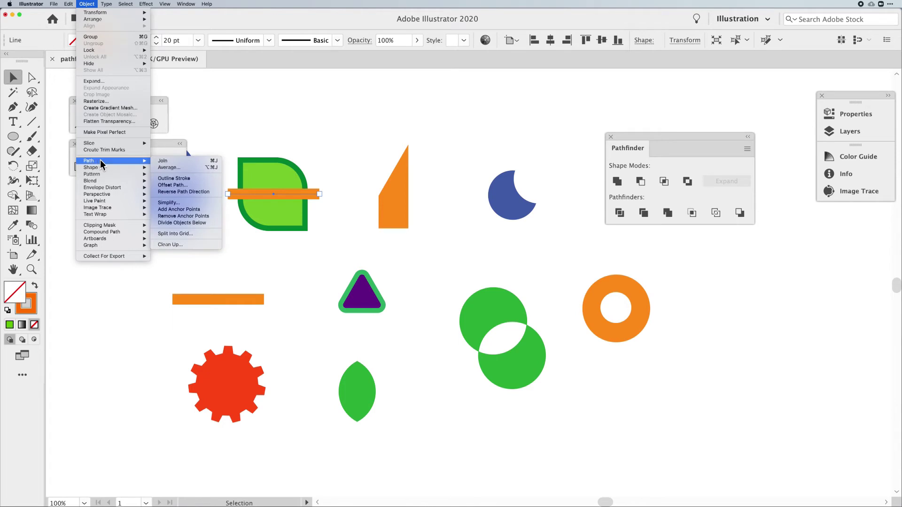
left_click(181, 179)
Inspect the outlined bar's closed path in Outline view, deselect it, and return to Preview
key("super+y")
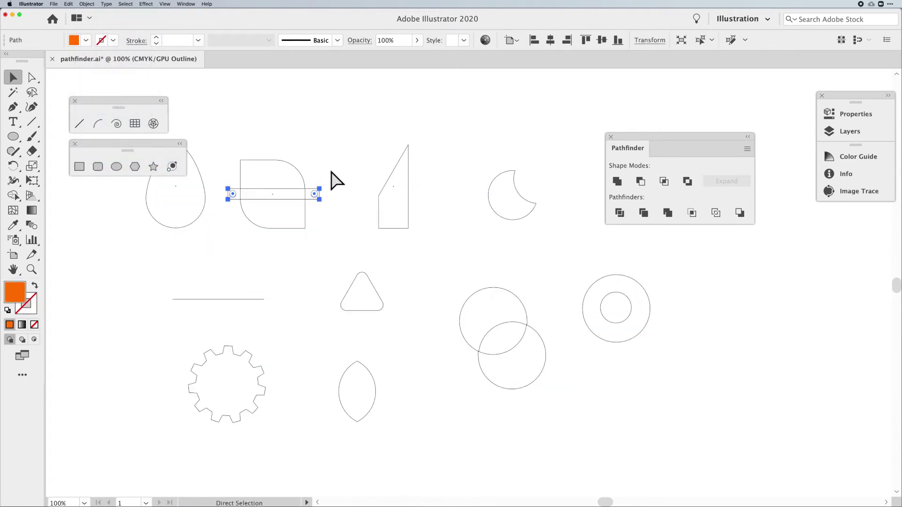
left_click(335, 181)
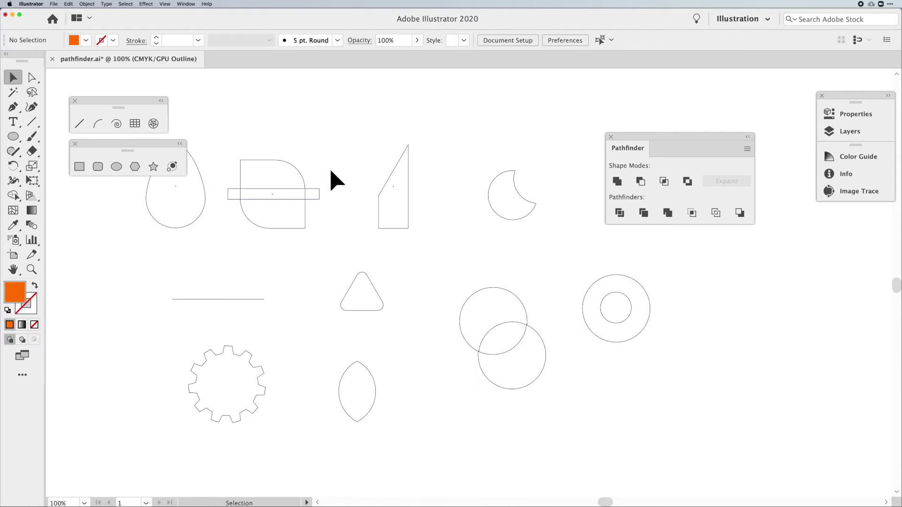
key("super+y")
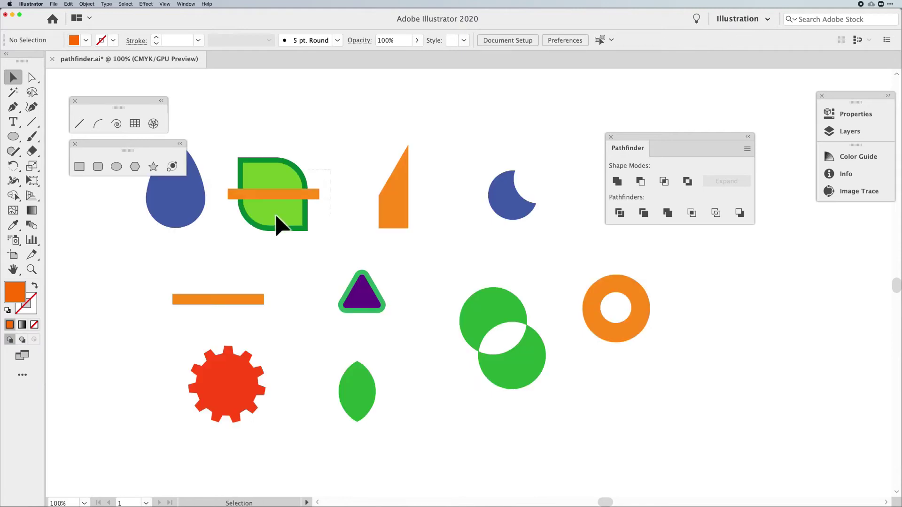
Select the outlined bar with the leaf shape and try Unite and Minus Front, undoing each result
left_click(276, 218)
left_click(616, 182)
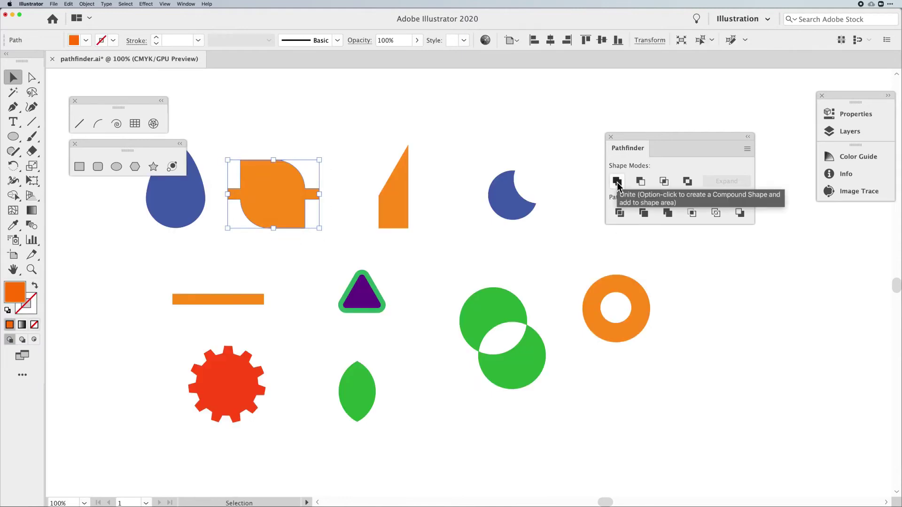
key("super+z")
left_click(640, 181)
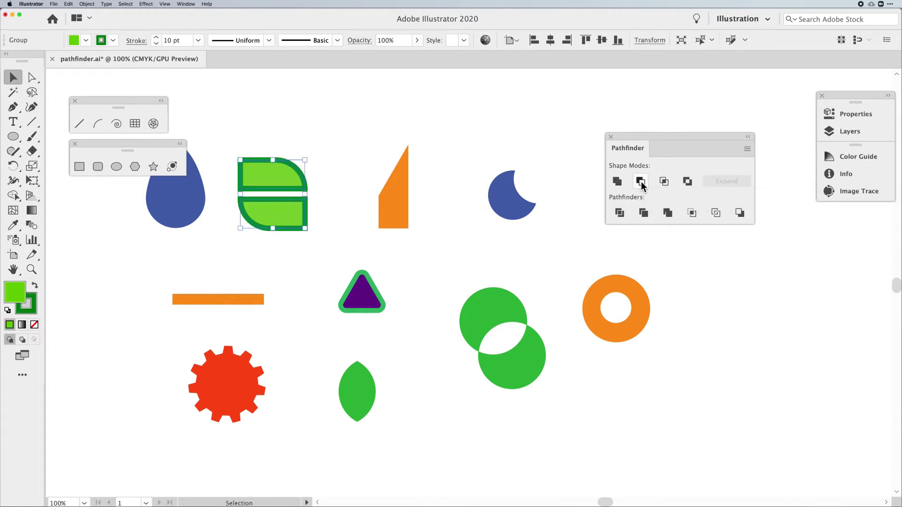
key("super+z")
Try Intersect and Exclude on the outlined bar and leaf shape, undoing each result, and clear the selection
left_click(663, 181)
key("super+z")
left_click(687, 181)
key("super+z")
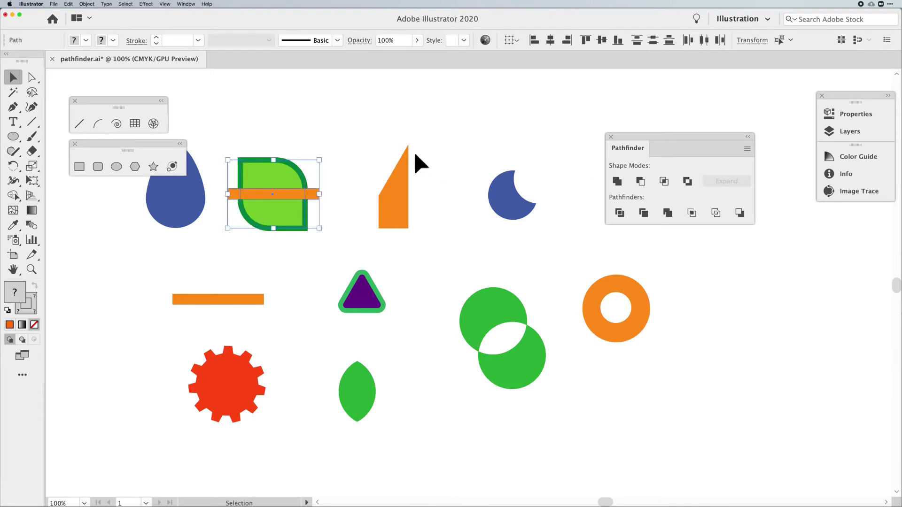
left_click(399, 150)
Compare the outlined bar with the stroked line copy by selecting each and viewing both in Outline view, ending in Preview
left_click(273, 194)
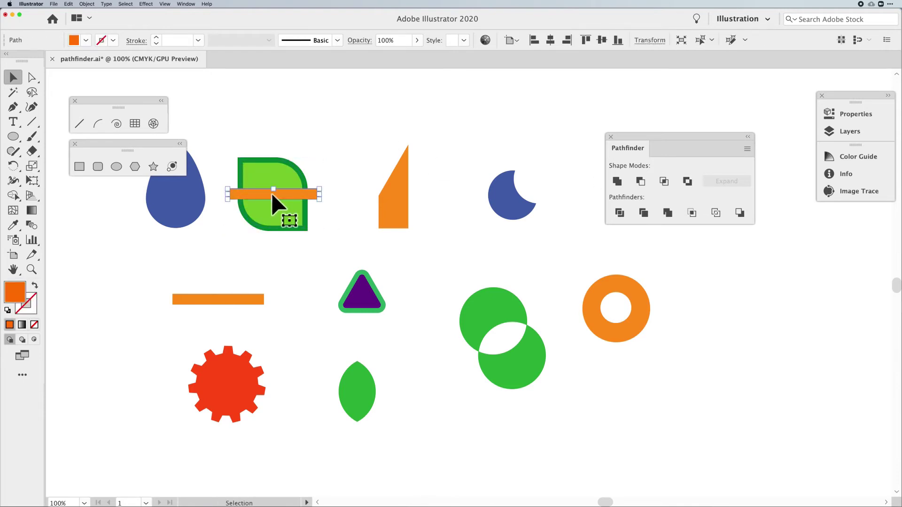
left_click(230, 301)
left_click(289, 258)
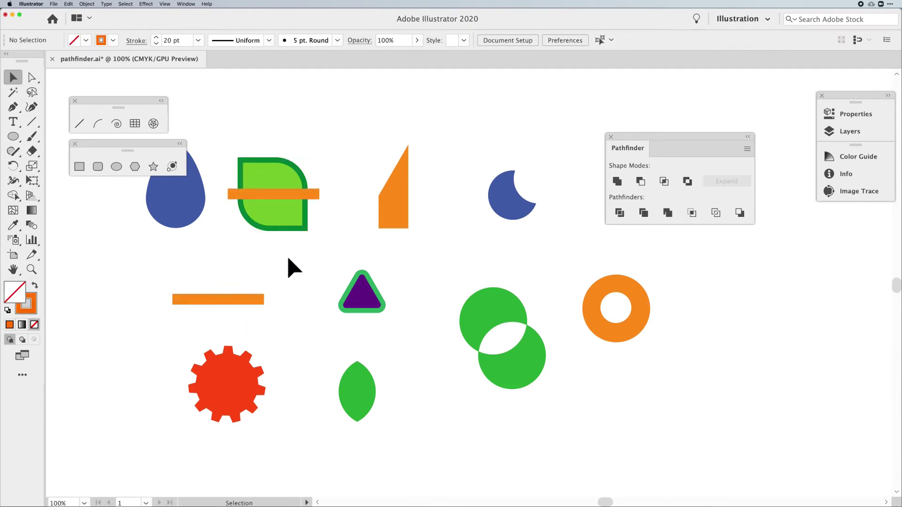
key("super+y")
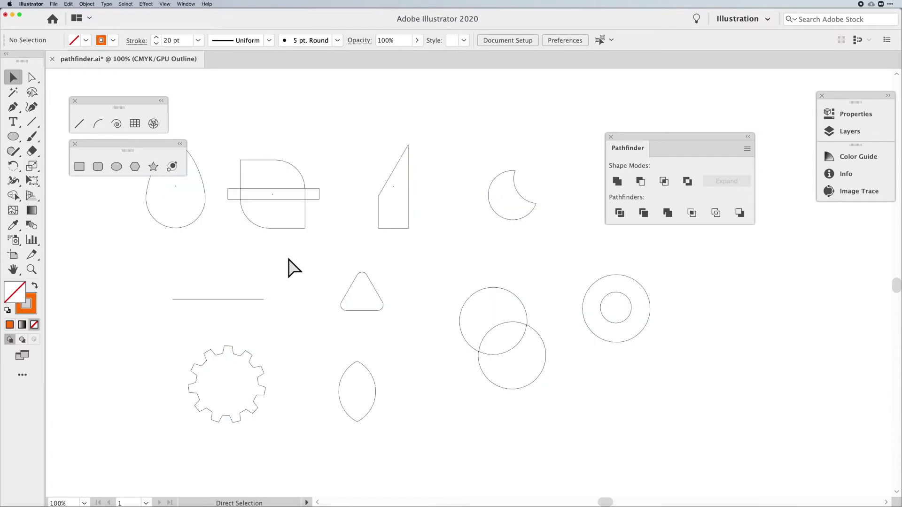
key("super+y")
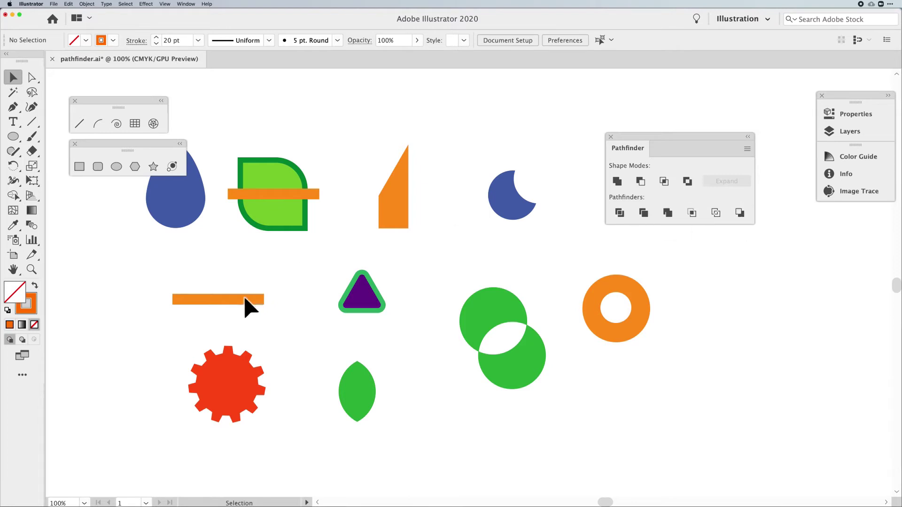
Move the stroked orange line over the purple triangle and reduce its stroke weight to 5 pt
left_click(225, 302)
left_click_drag(225, 302, 367, 295)
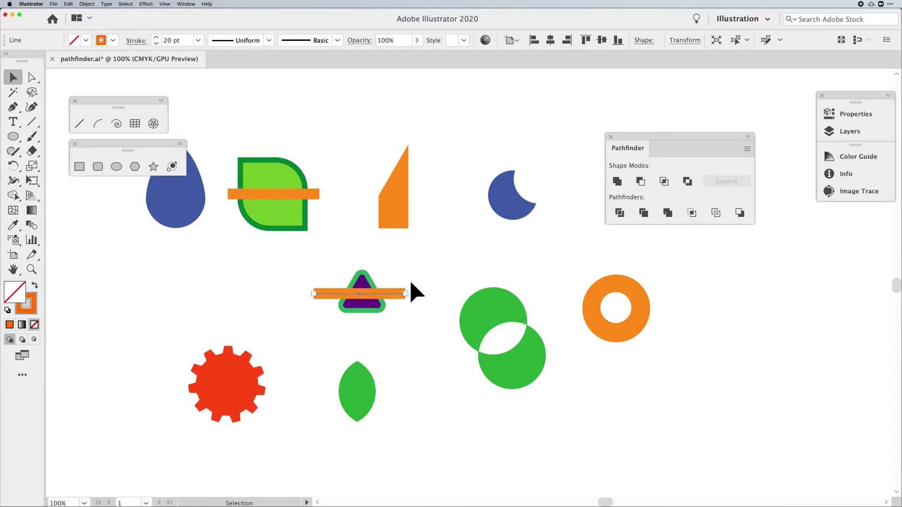
left_click(156, 44)
left_click(155, 43)
left_click(156, 43)
left_click(156, 43)
left_click(156, 43)
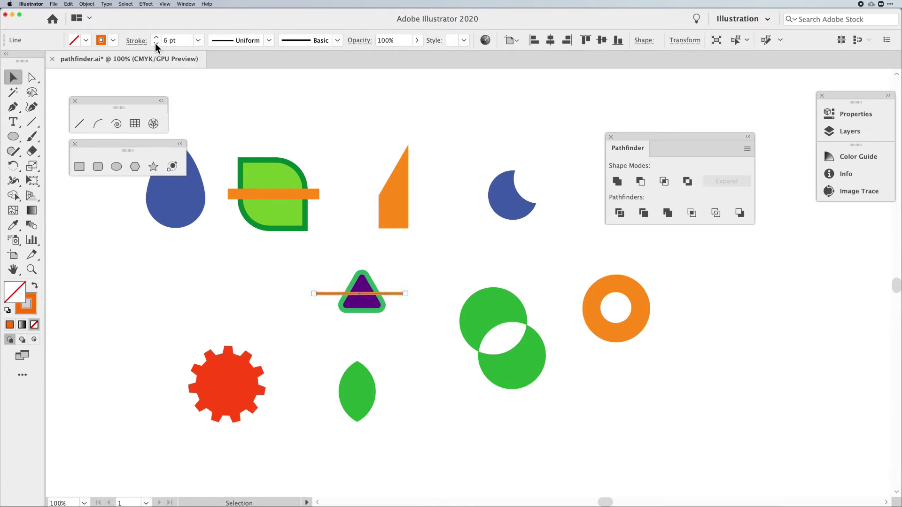
left_click(156, 43)
Move the blue egg shape into open space, lay the thin orange line across its middle, and select both
left_click_drag(156, 217, 197, 295)
mouse_move(334, 295)
left_mouse_down()
mouse_move(155, 271)
mouse_move(173, 265)
left_mouse_up()
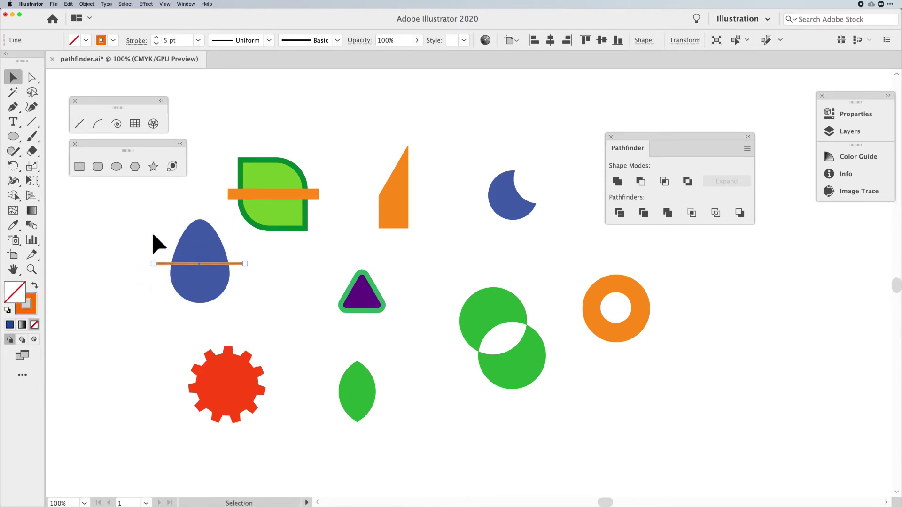
left_click_drag(245, 294, 167, 243)
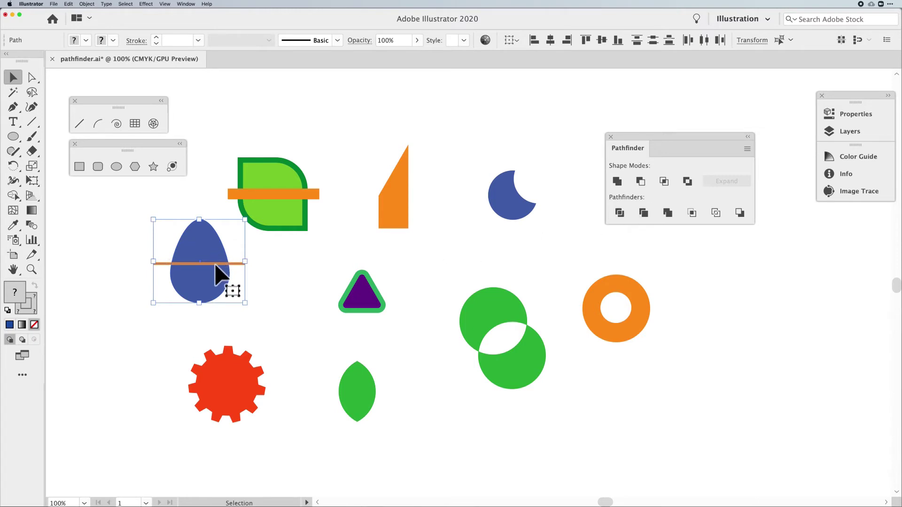
Examine the line crossing the egg shape in Outline view, reselect both objects, and return to Preview
left_click(284, 266)
left_click(179, 246)
key("super+y")
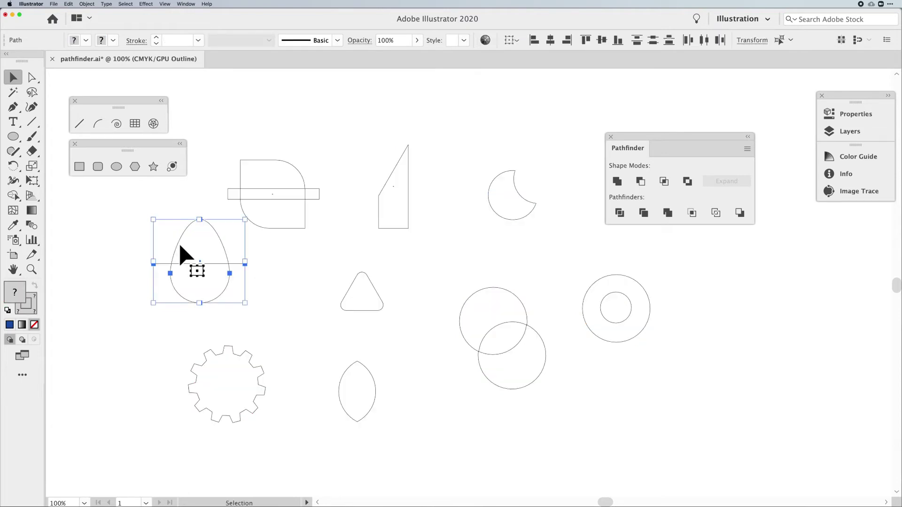
left_click(245, 273)
left_click(237, 264)
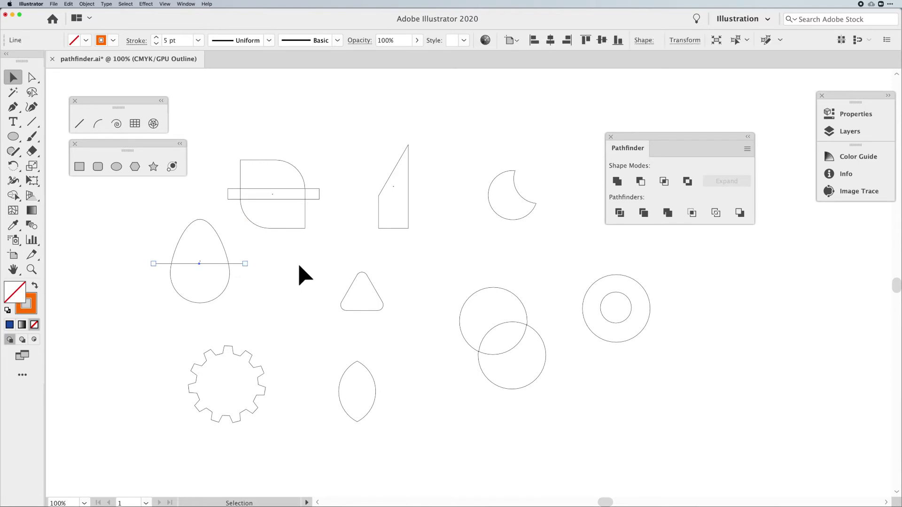
left_click_drag(275, 260, 179, 294)
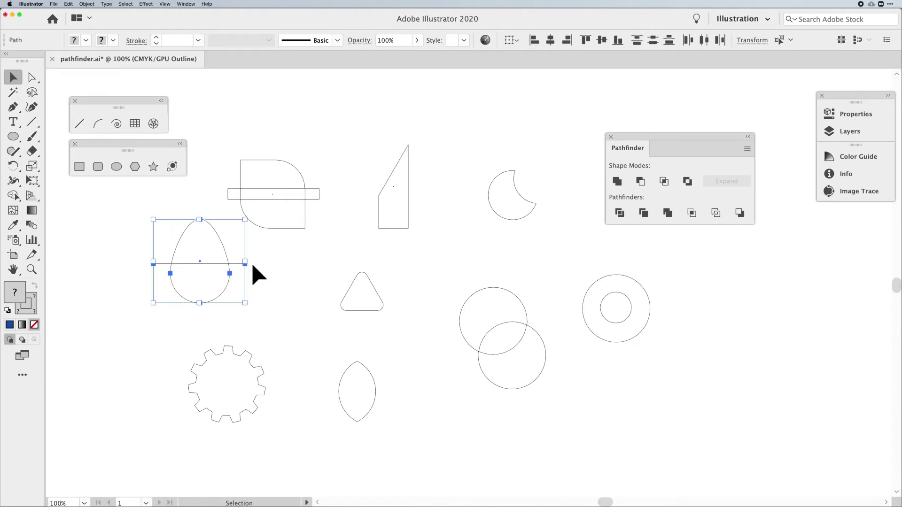
key("super+y")
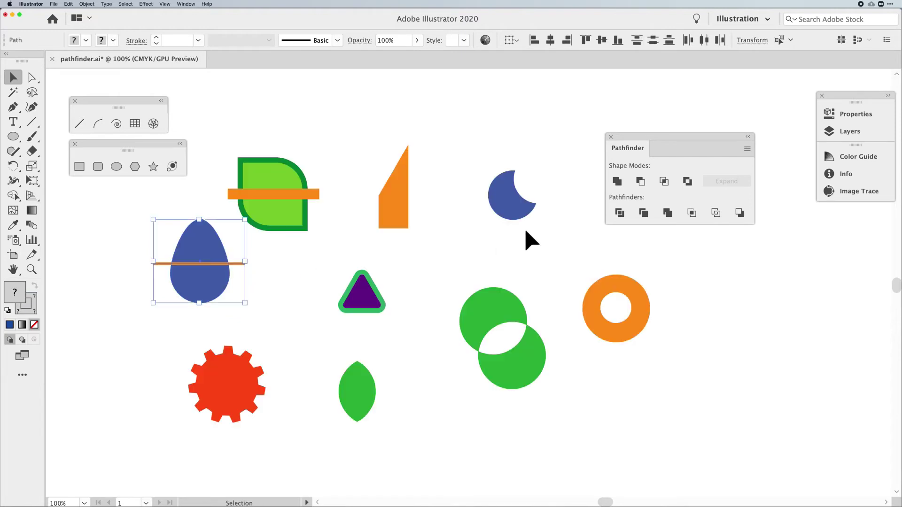
Divide the egg shape along the line and move its lower half down inside the isolated group
left_click(620, 214)
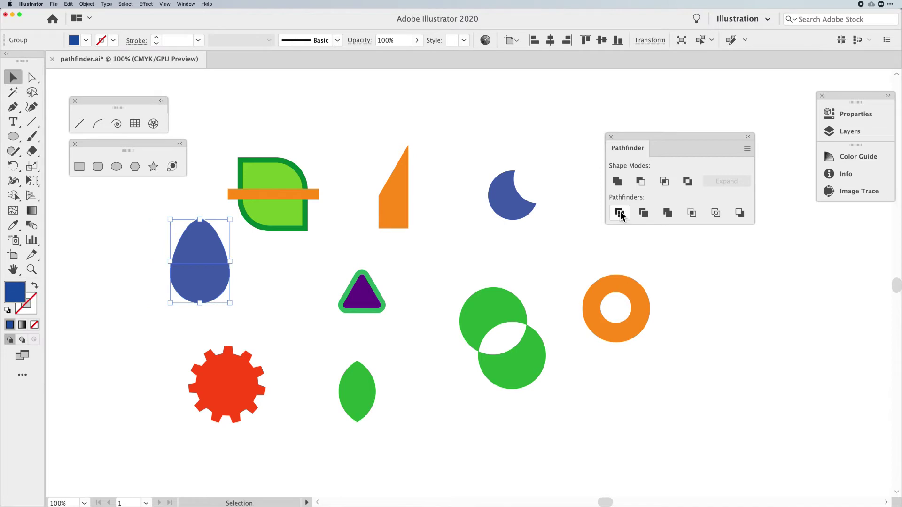
left_click(280, 269)
left_click(223, 278)
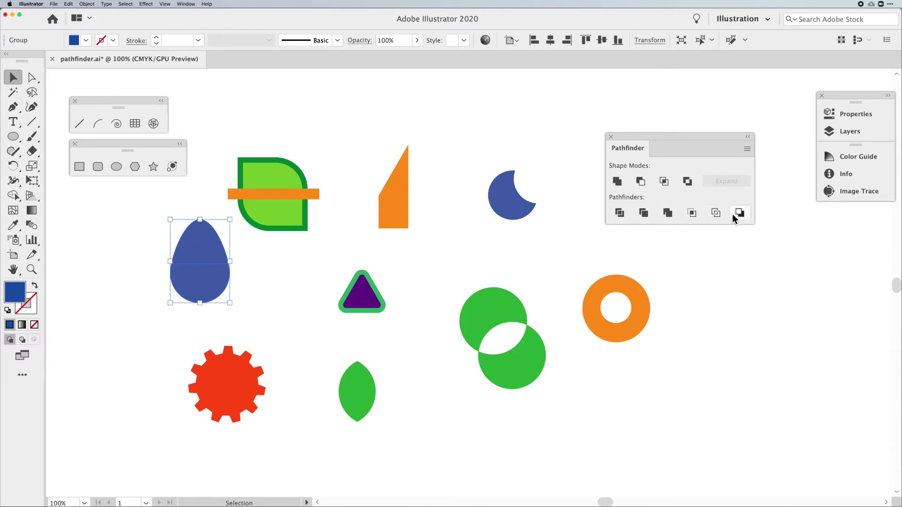
double_click(213, 283)
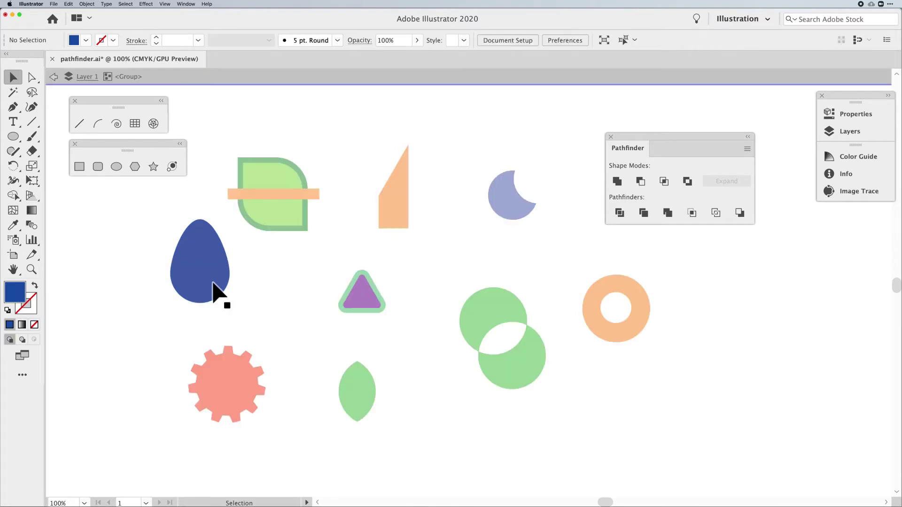
left_click_drag(214, 291, 216, 302)
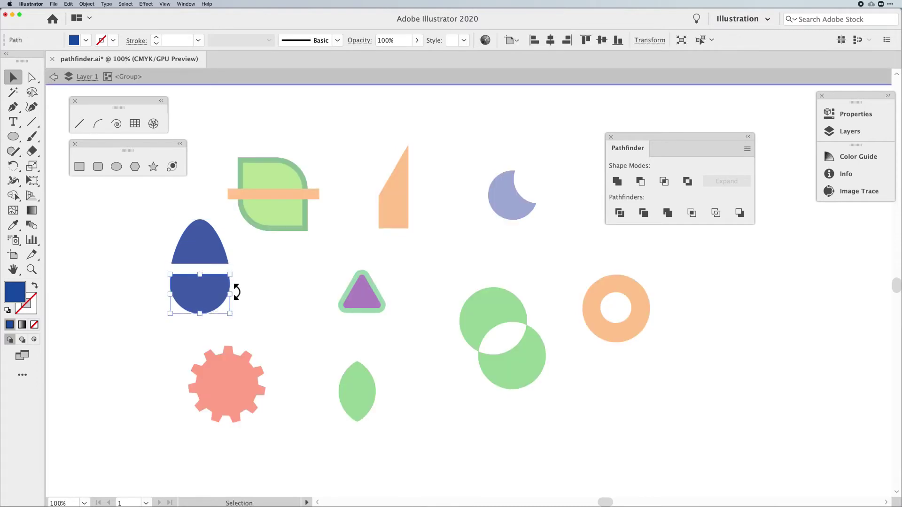
key("Escape")
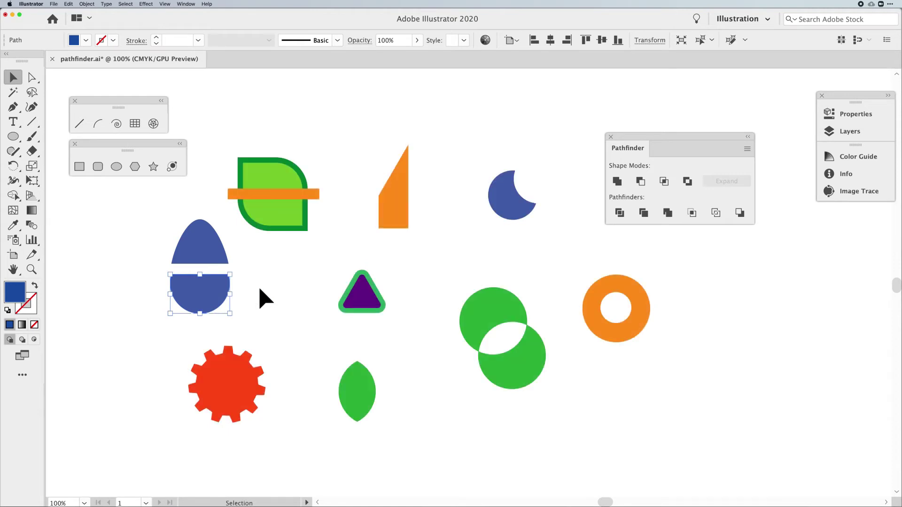
Check the divided egg in isolation mode, ungroup its two halves, and clear the selection
double_click(214, 281)
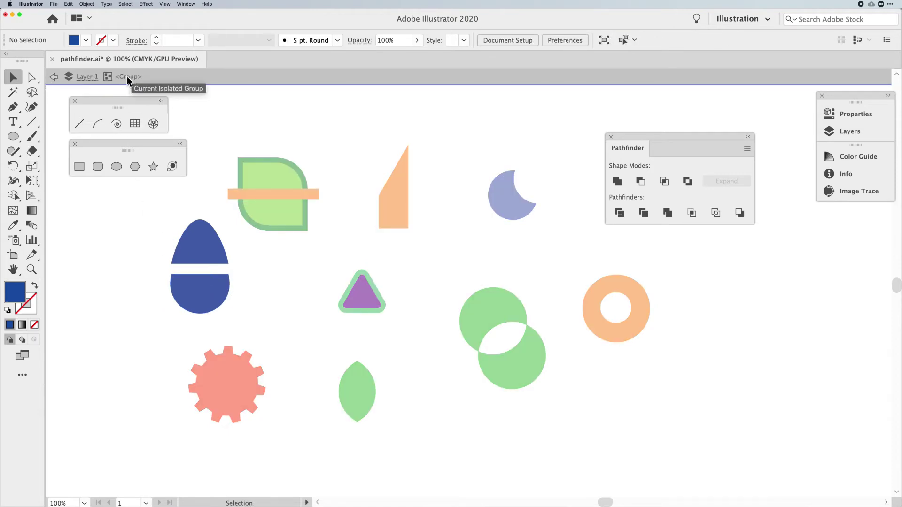
key("Escape")
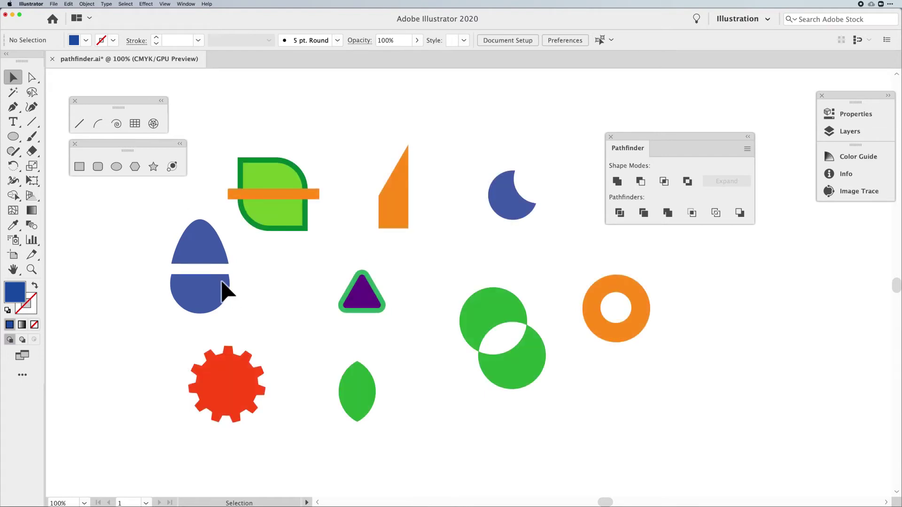
left_click(222, 282)
left_click(81, 3)
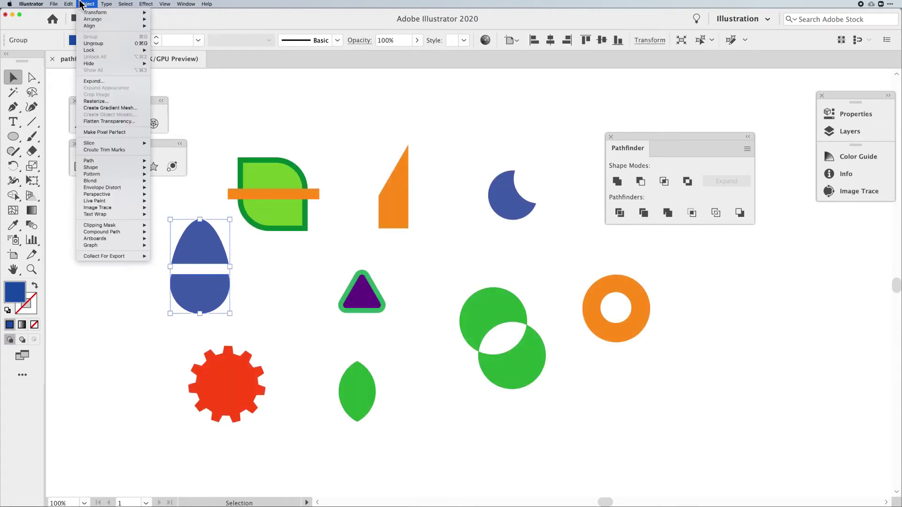
left_click(106, 44)
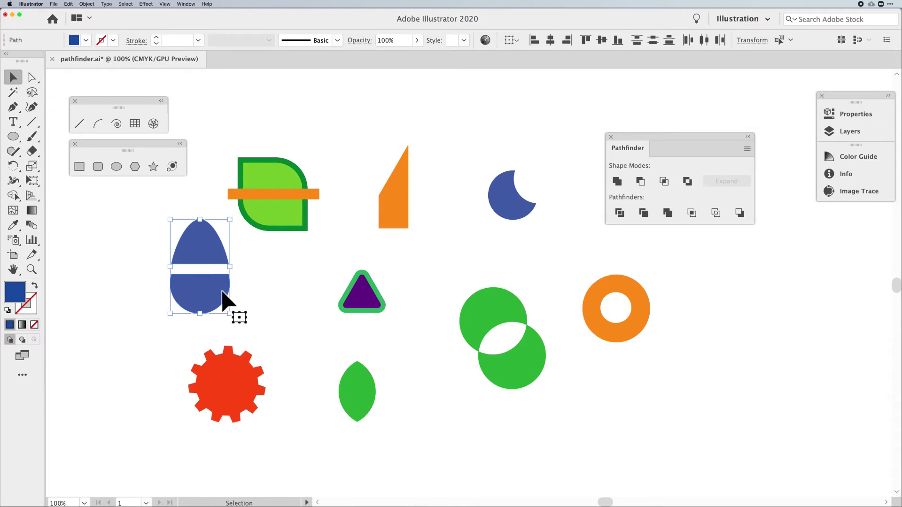
left_click(259, 291)
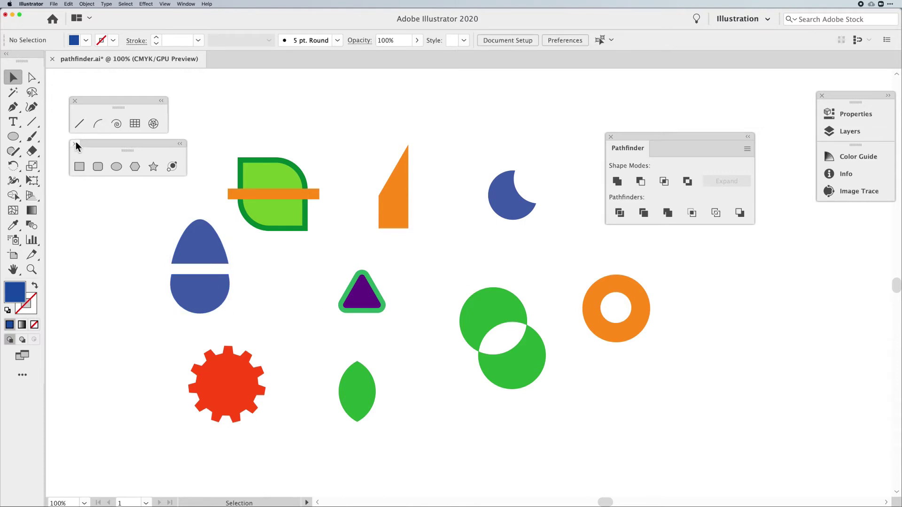
Draw three straight line segments crossing near the middle of the two egg halves, two diagonal and one nearly vertical
left_click(79, 123)
left_click_drag(150, 216, 228, 305)
left_click_drag(230, 238, 143, 333)
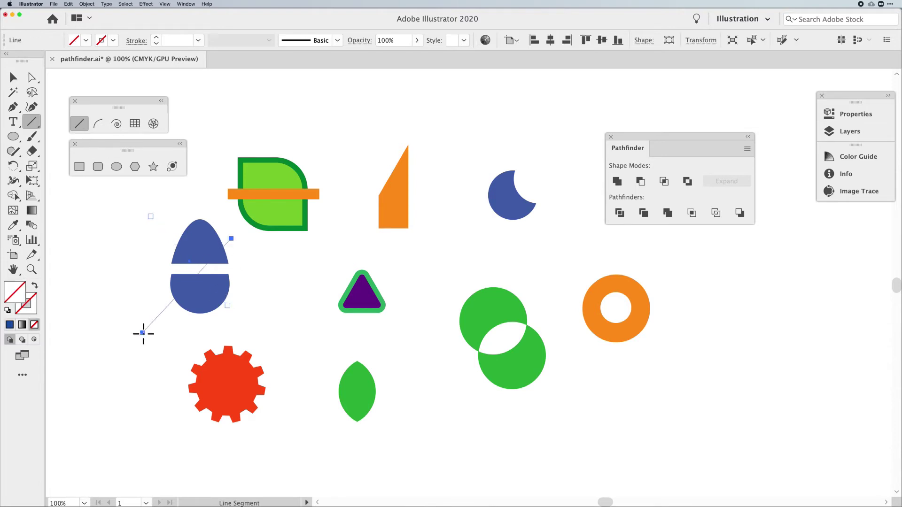
left_click_drag(191, 210, 210, 333)
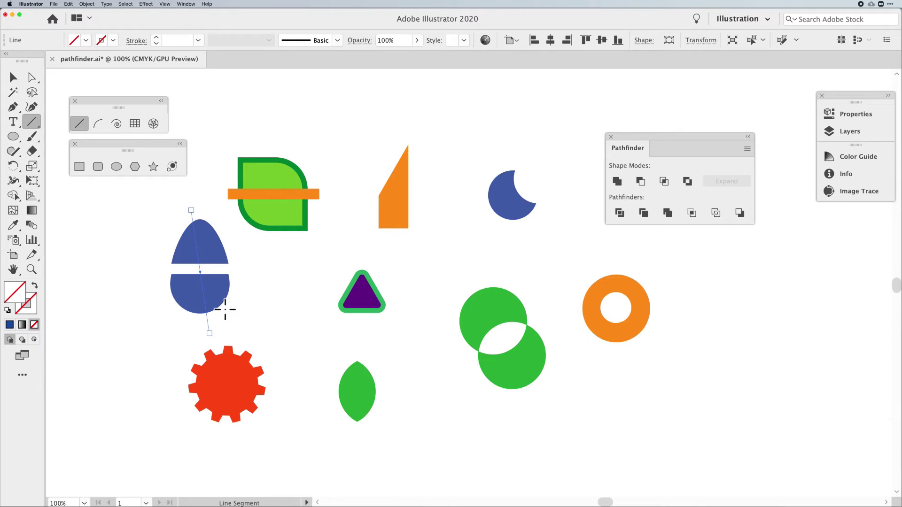
left_click(14, 77)
left_click_drag(137, 222, 196, 213)
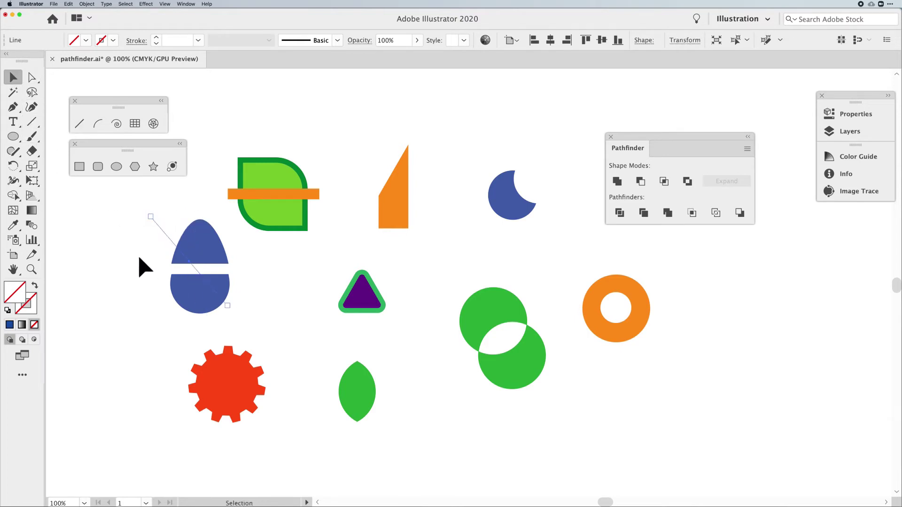
left_click(113, 40)
left_click(197, 40)
left_click(199, 41)
Select both egg halves and the three crossing lines in Outline view, apply Divide, and deselect the result
key("super+y")
left_click_drag(109, 239, 256, 311)
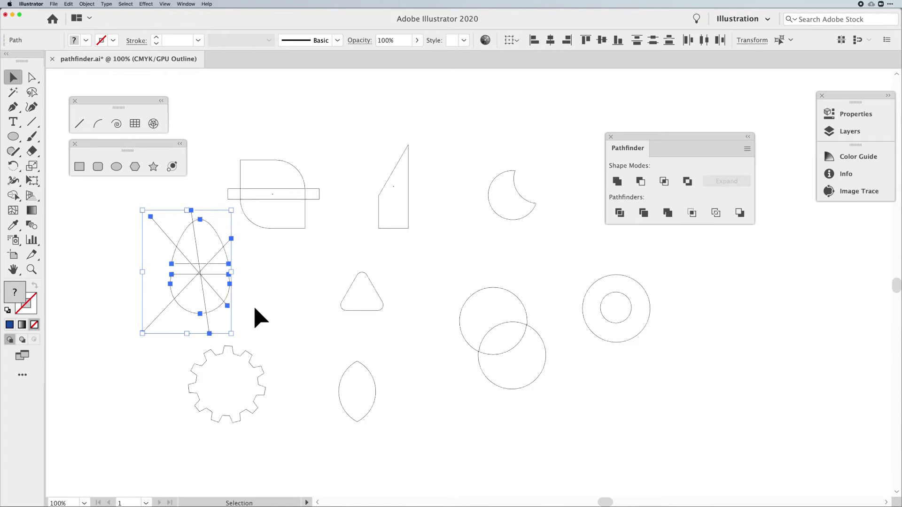
left_click(620, 213)
left_click(296, 276)
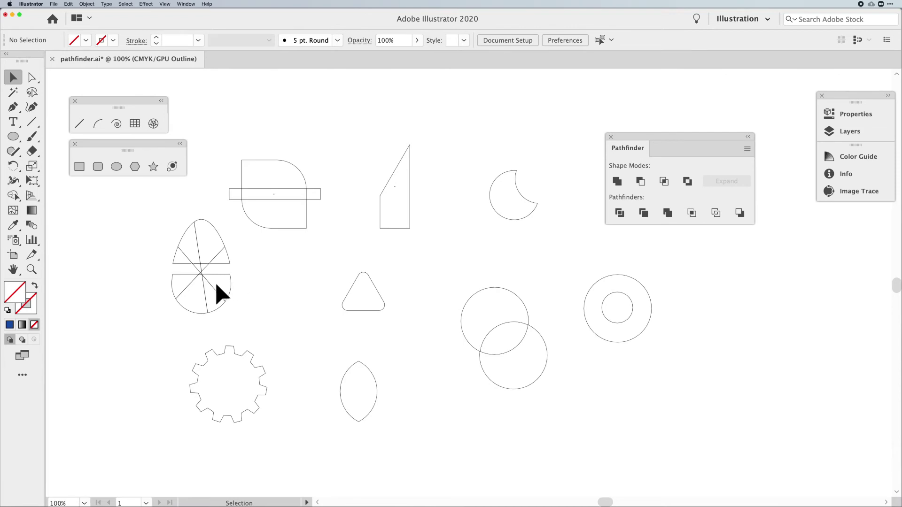
Inspect the divided egg group in Outline view, return to Preview, and move individual pieces apart
left_click(192, 314)
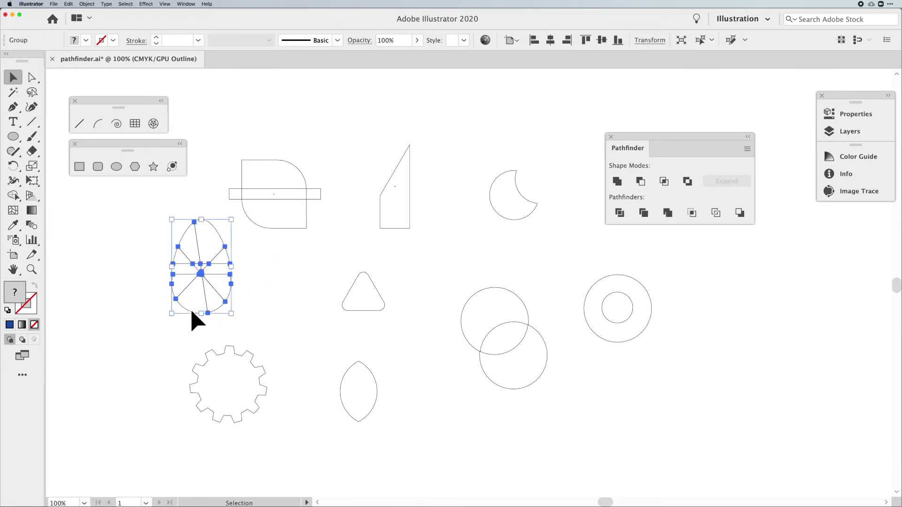
left_click(257, 286)
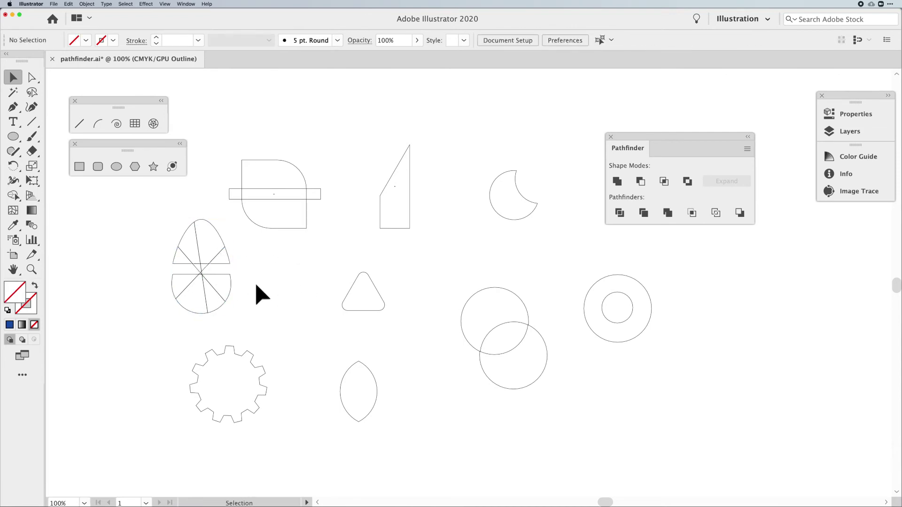
left_click(220, 296)
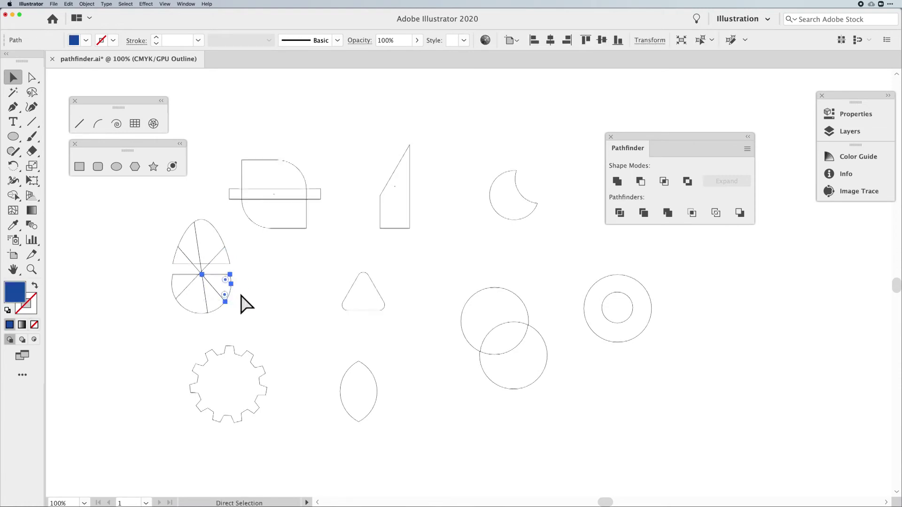
key("super+y")
left_click_drag(223, 292, 186, 310)
left_click_drag(184, 251, 204, 240)
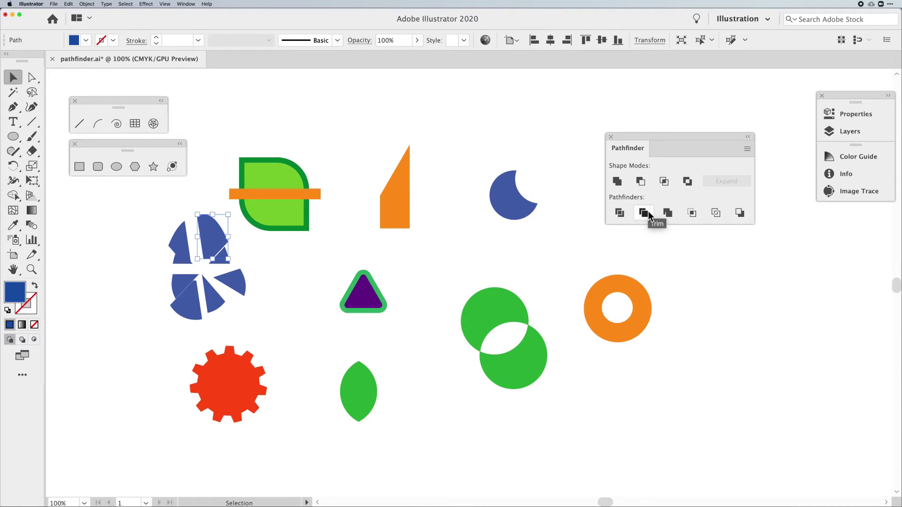
Duplicate the green leaf shape diagonally overlapping the original and fill the copy with the orange sampled from the angular shape
left_click(399, 408)
left_click(358, 397)
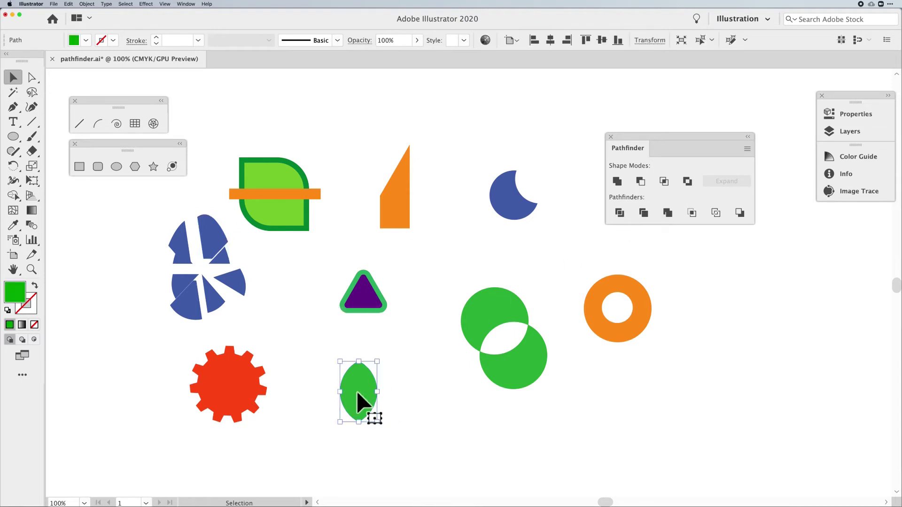
left_click_drag(356, 391, 374, 405)
key("i")
left_click(395, 219)
key("v")
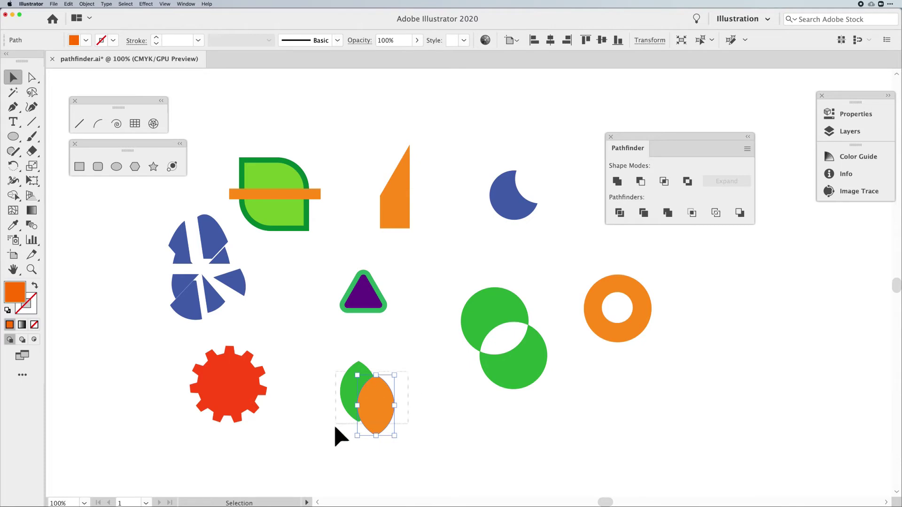
Apply Trim to the overlapping green and orange leaf shapes, check the resulting group, and deselect it
left_click_drag(335, 428, 336, 430)
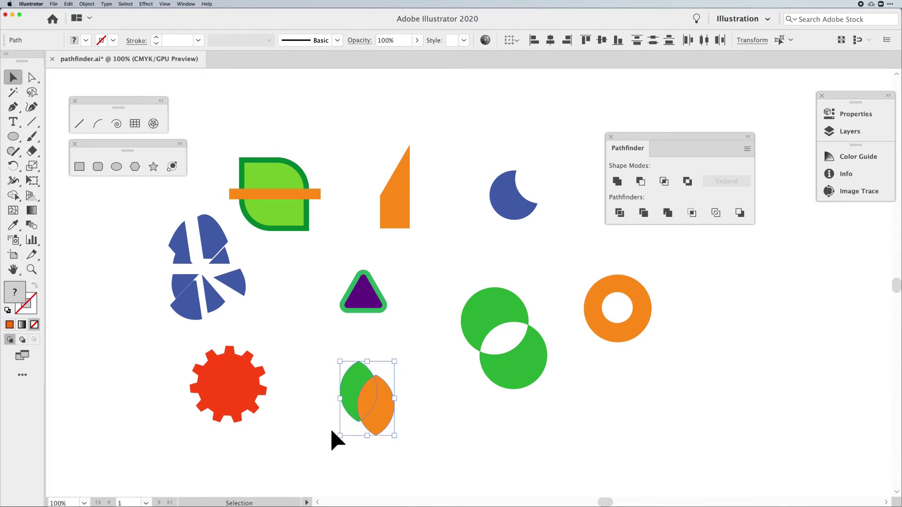
left_click(643, 212)
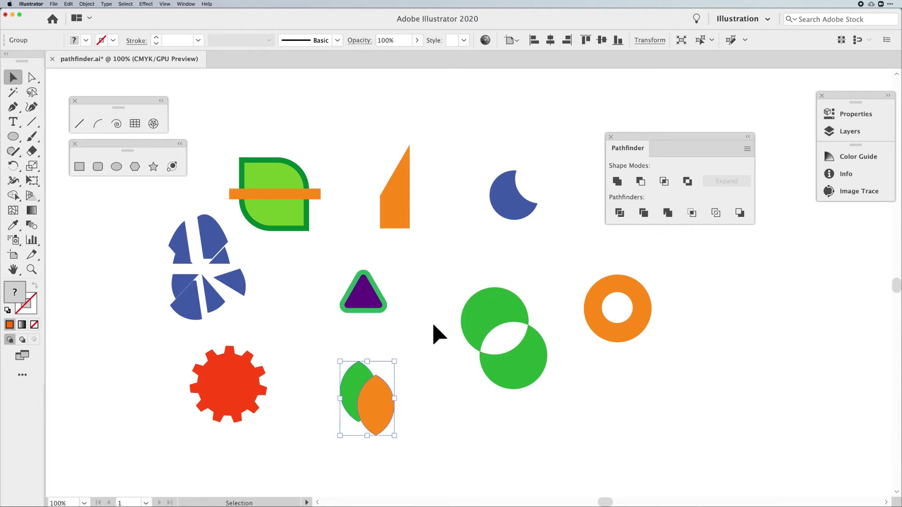
left_click(423, 342)
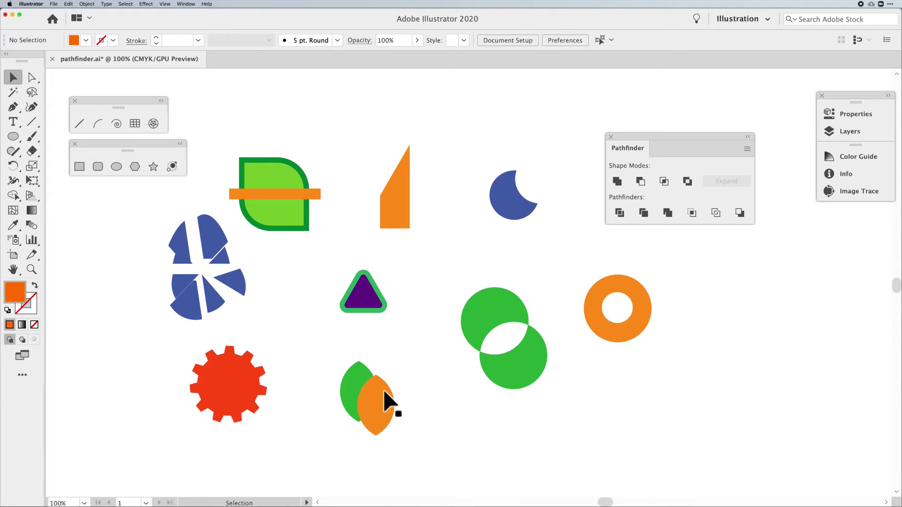
left_click(373, 397)
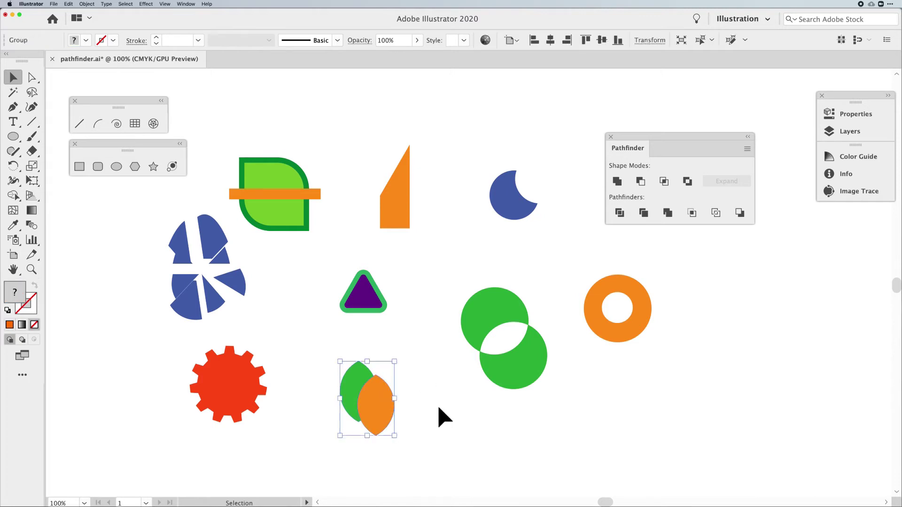
left_click(444, 415)
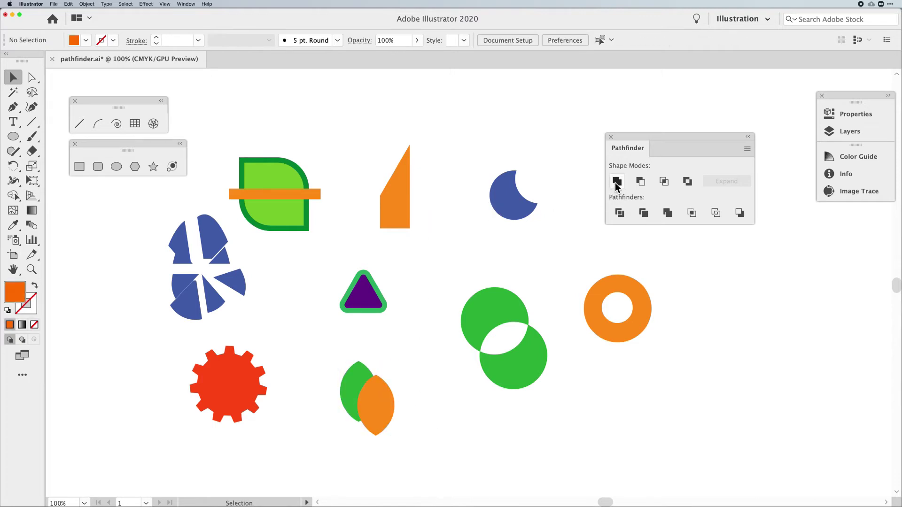
Move the blue crescent over the orange angular shape, select both, and apply Merge
left_click_drag(508, 205, 420, 210)
left_click_drag(453, 141, 374, 232)
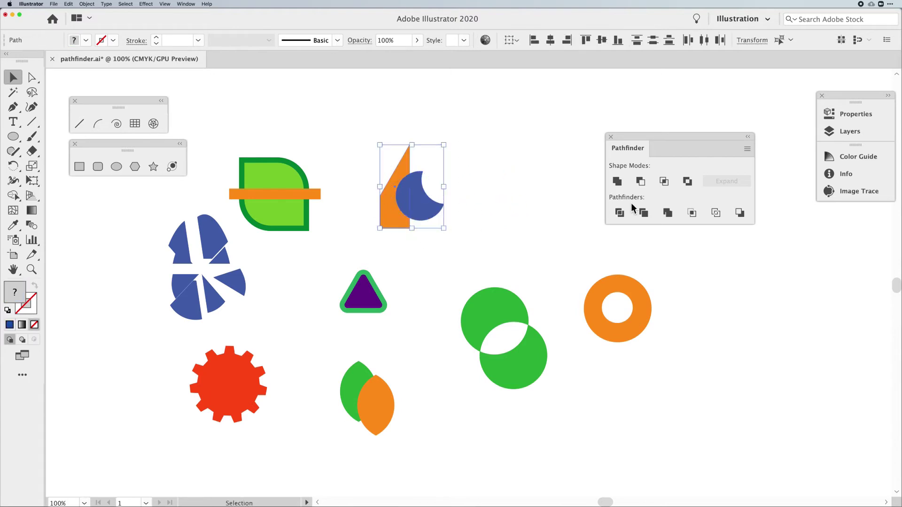
left_click(669, 216)
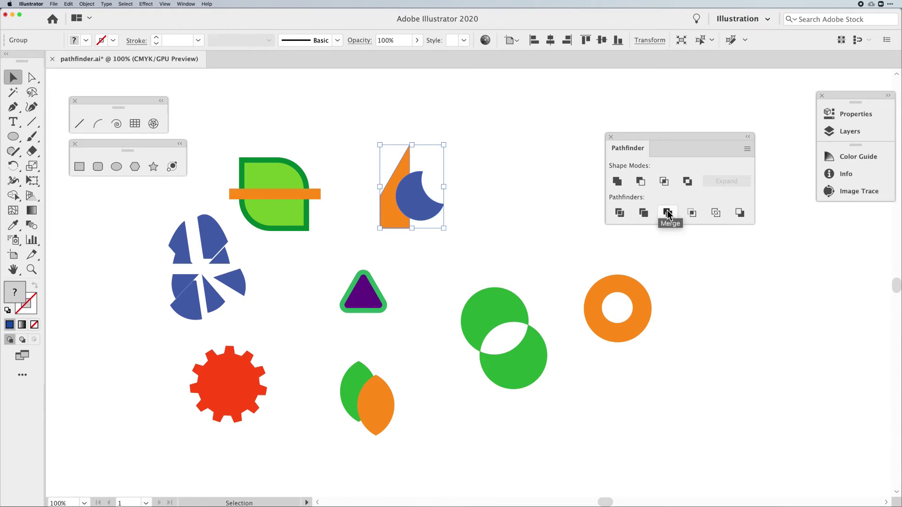
Pull the crescent away from the merged orange piece to inspect the cut, undo the move and the Merge, and deselect
double_click(411, 204)
left_click_drag(410, 203, 448, 203)
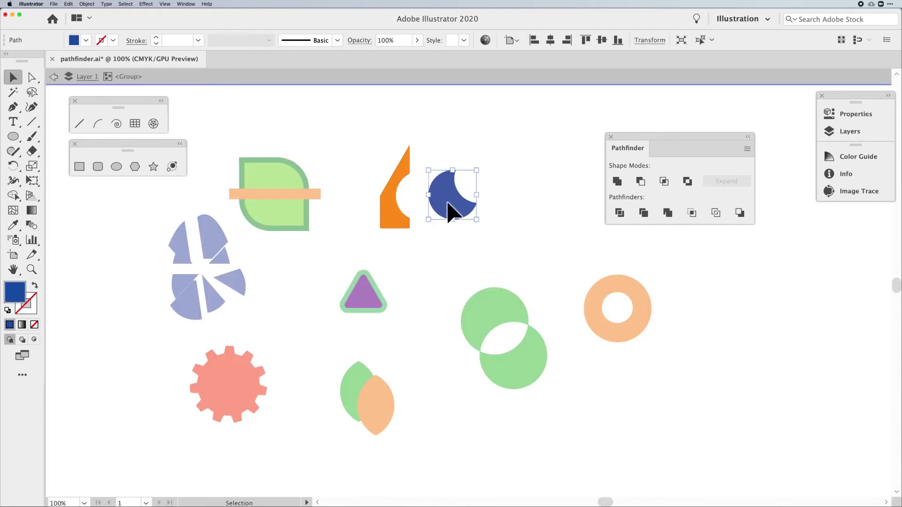
key("super+z")
key("Escape")
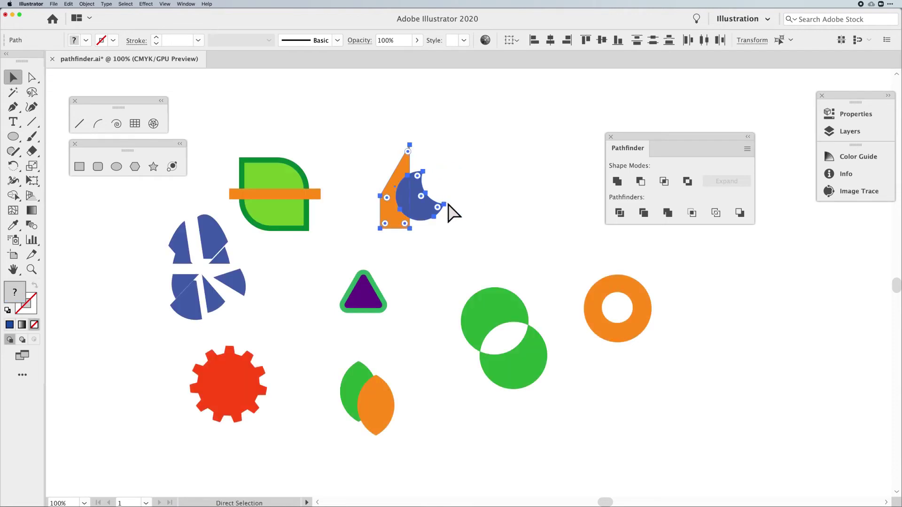
left_click(489, 229)
left_click(425, 207)
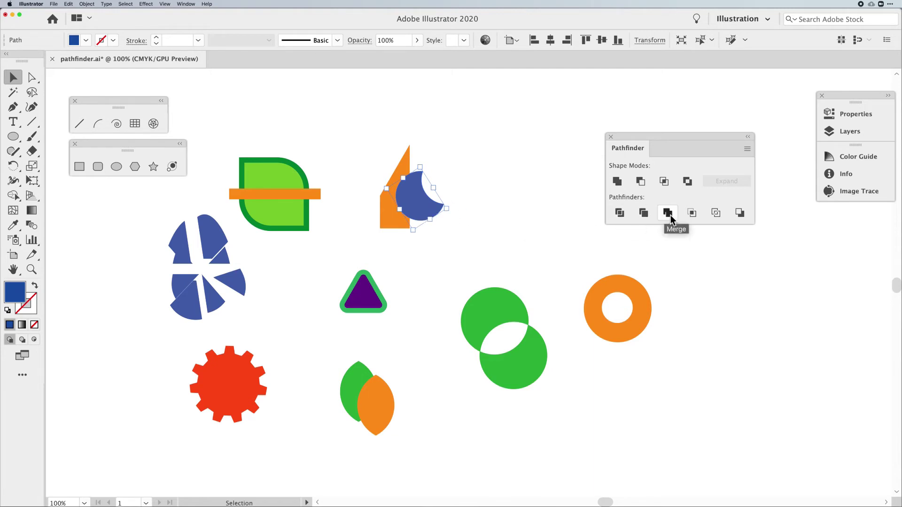
left_click(497, 222)
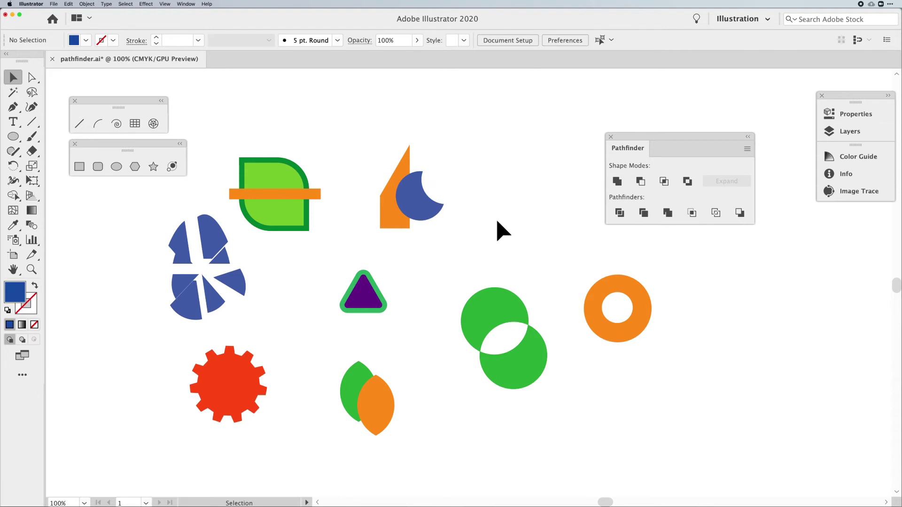
Make two offset, overlapping copies each of the blue crescent and the orange angular shape, select all six shapes, and apply Merge
left_click_drag(418, 213, 450, 202)
left_click_drag(392, 217, 368, 233)
left_click_drag(342, 121, 485, 258)
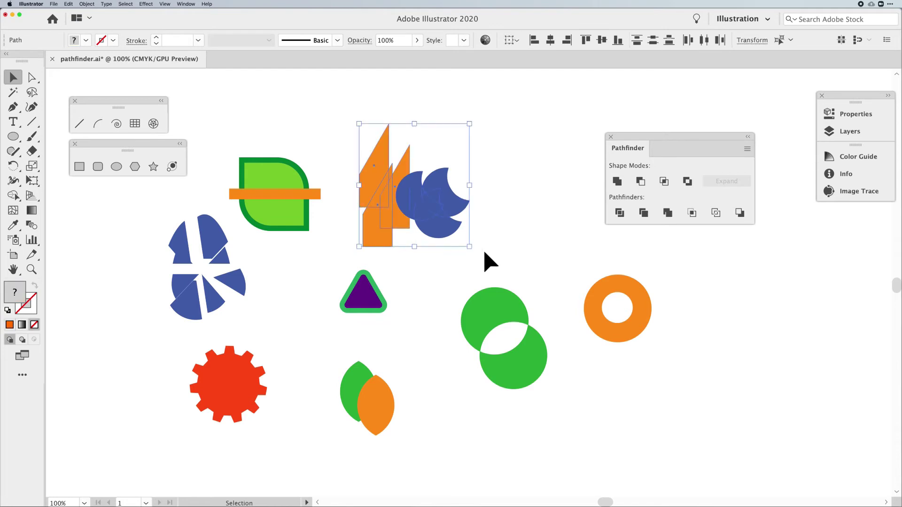
left_click(669, 214)
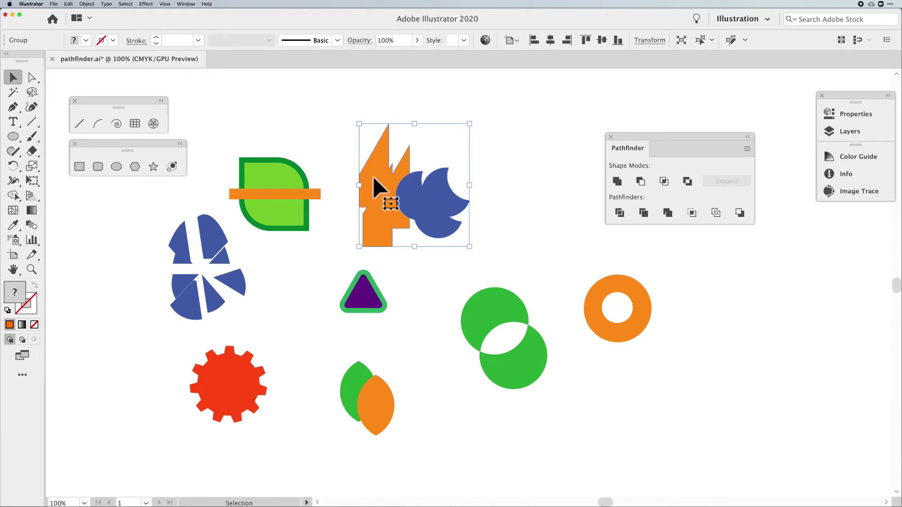
Isolate the merged group, move the blue piece away from the orange one, and undo the move and the Merge
double_click(440, 195)
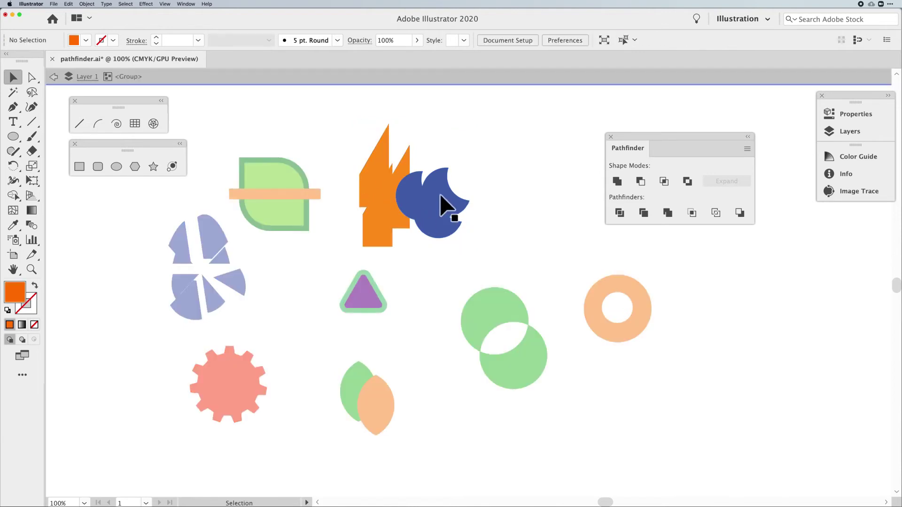
left_click_drag(436, 196, 451, 199)
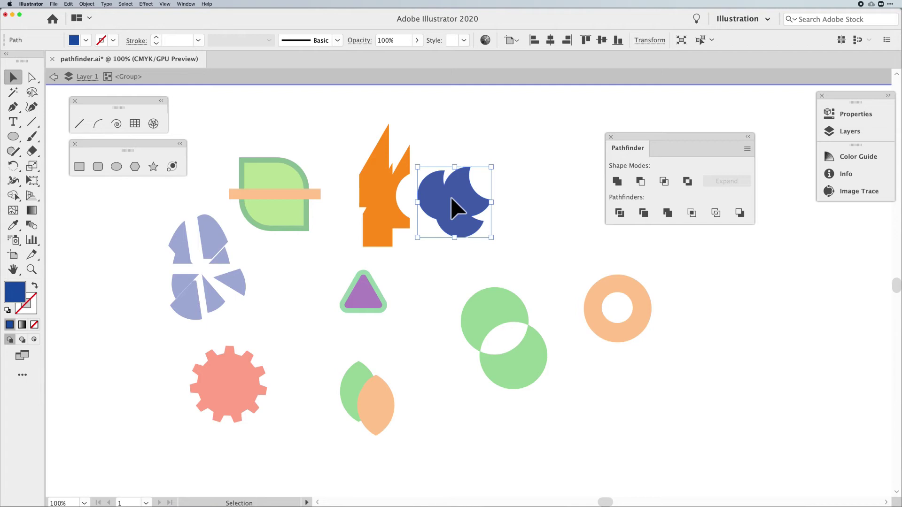
key("Escape")
left_click(452, 199, "super")
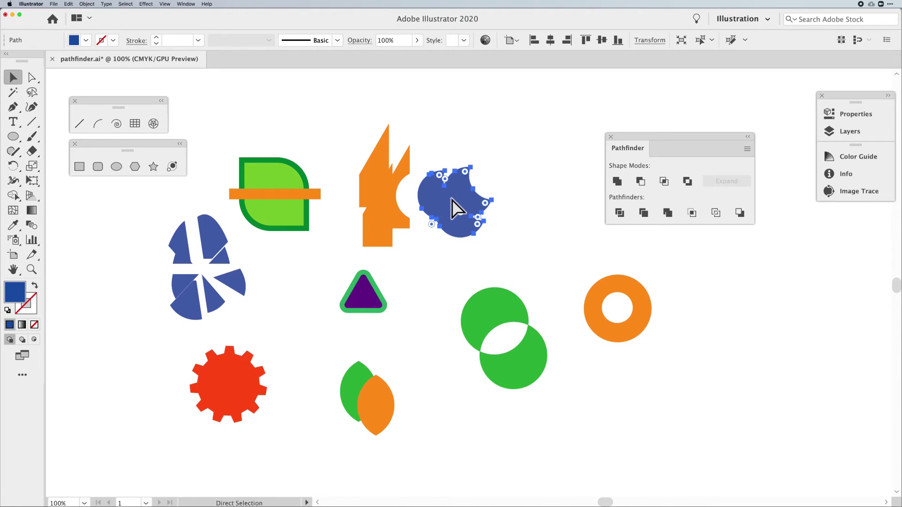
key("super+z")
key("super+z")
scroll(452, 199, "up", 1)
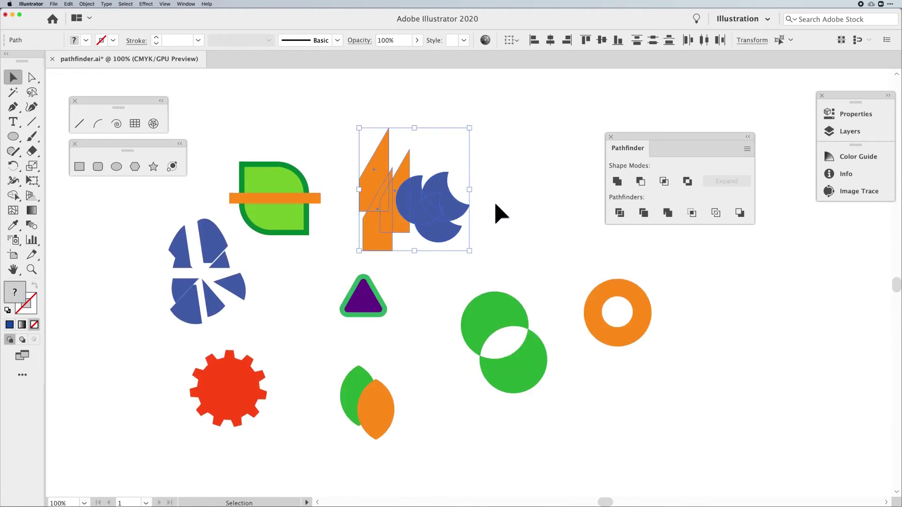
left_click(497, 205)
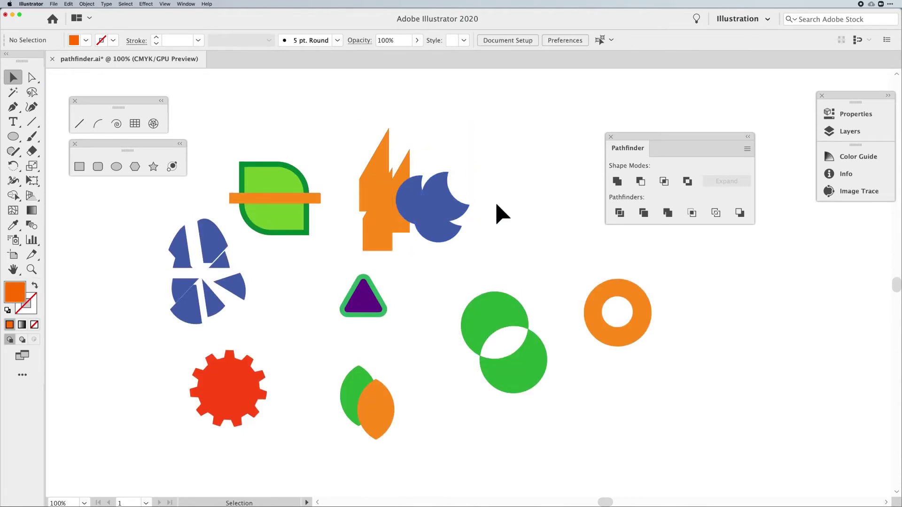
Select all the overlapping orange and blue shapes, apply Merge, check the resulting group, and deselect it
left_click(419, 235)
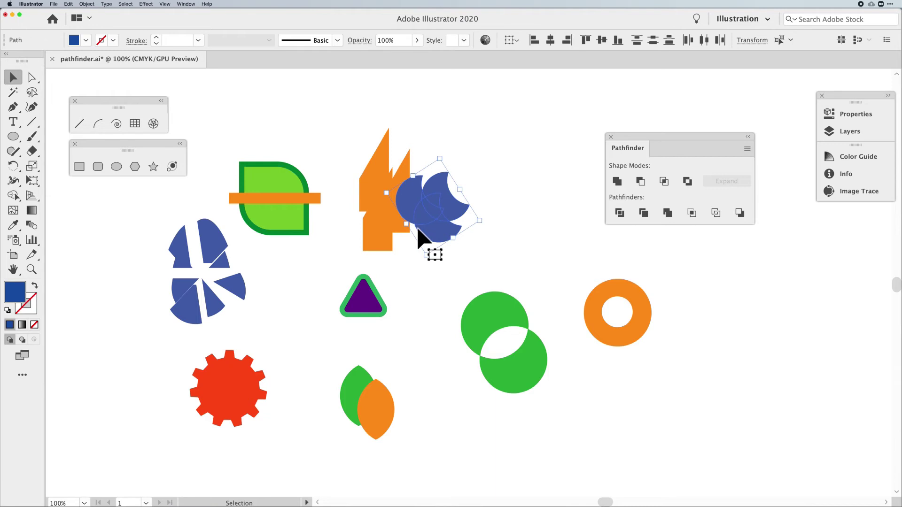
left_click_drag(449, 170, 344, 247)
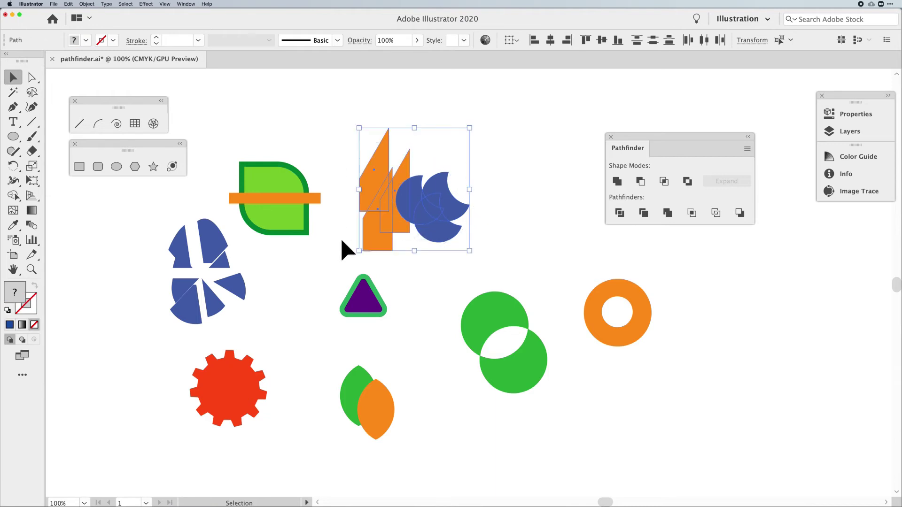
left_click(668, 214)
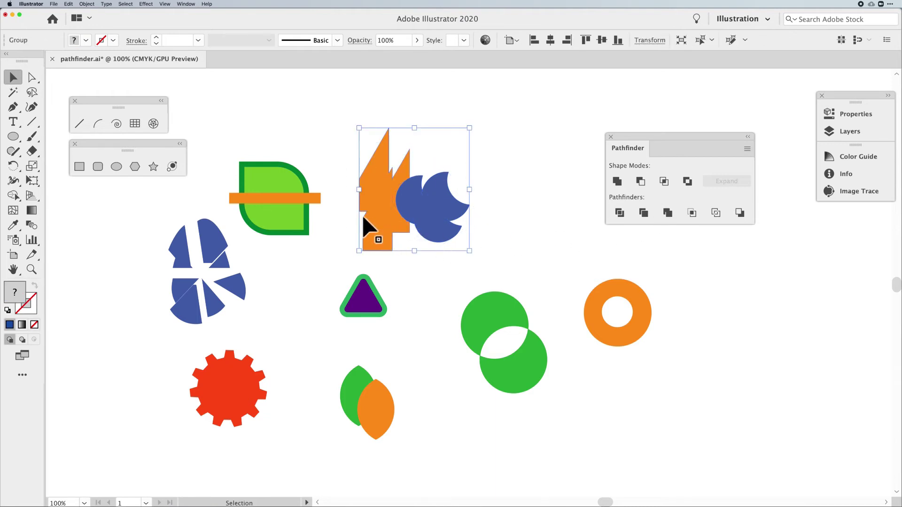
left_click(537, 223)
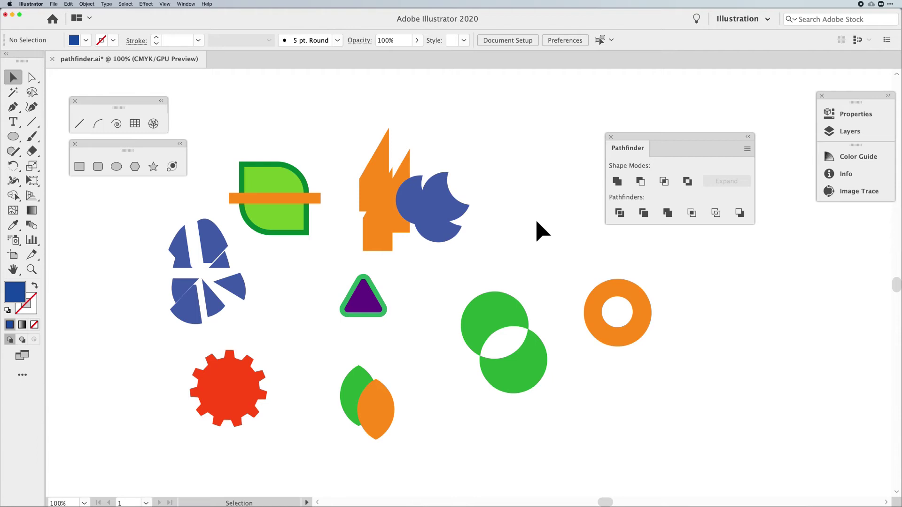
left_click(450, 223)
left_click(526, 230)
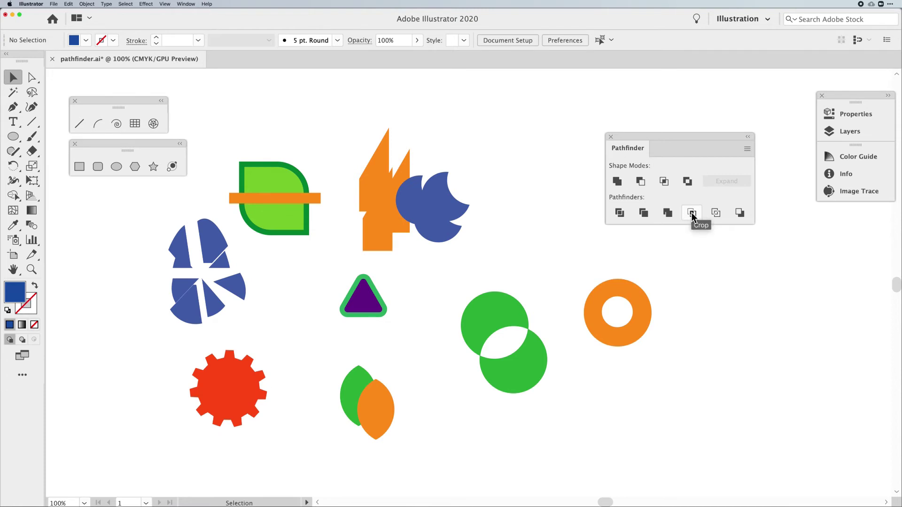
Draw a blue square above the green circles and move the orange ring so it overlaps the square's lower corner
left_click(89, 169)
left_click_drag(503, 125, 566, 191)
left_click(13, 79)
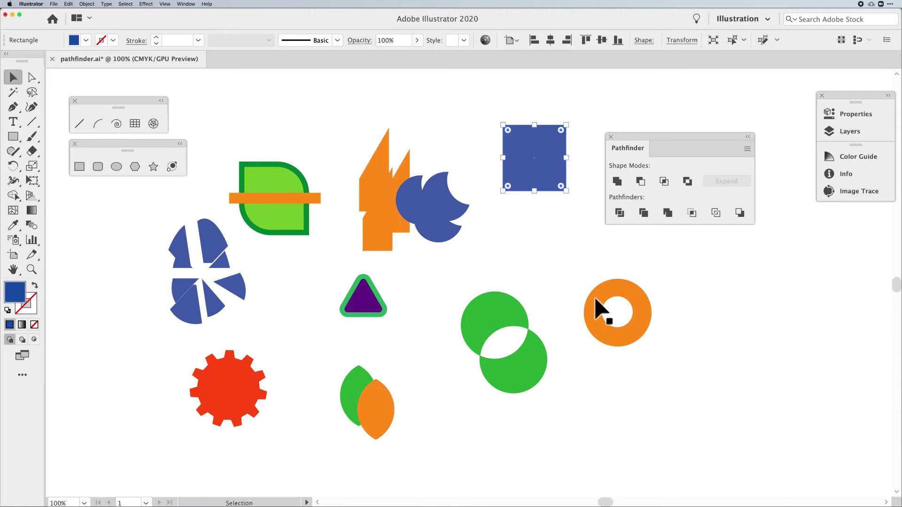
left_click_drag(646, 301, 585, 181)
Apply Crop to the orange ring and the blue square, undo it, and deselect
left_click_drag(587, 109, 505, 226)
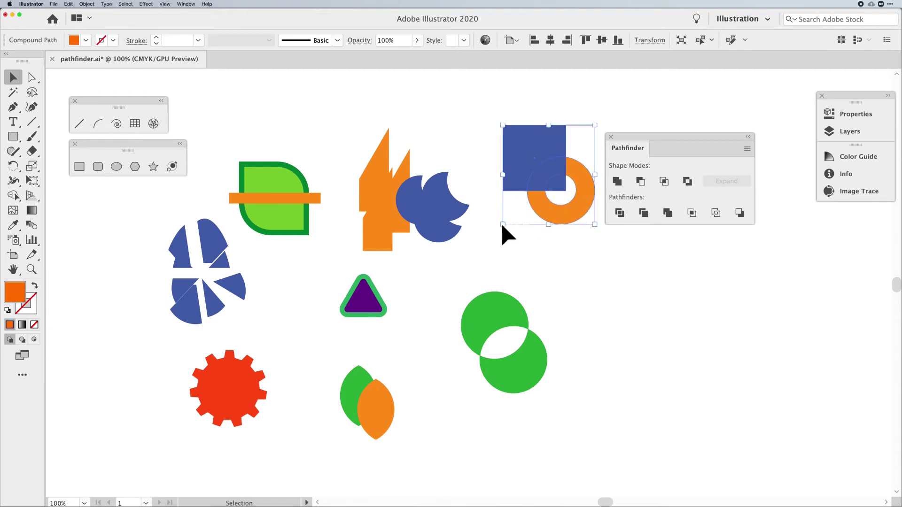
left_click(691, 213)
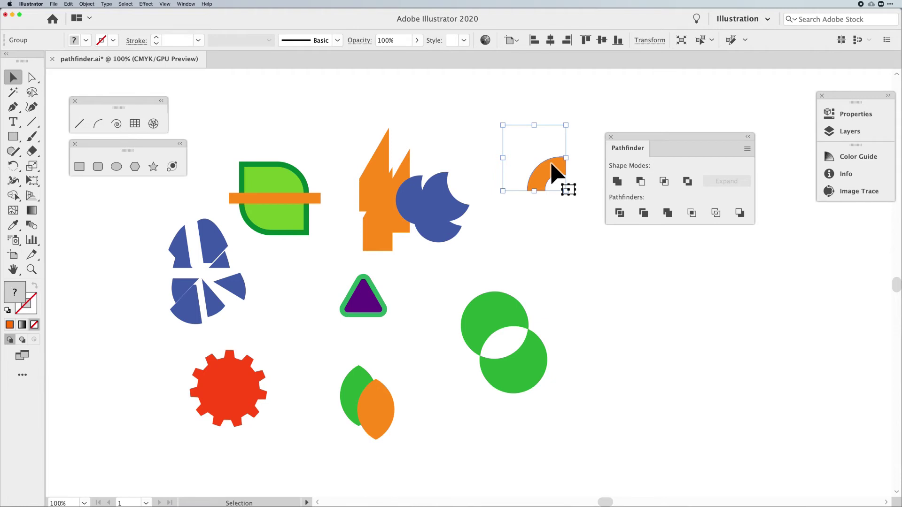
key("super+z")
left_click(602, 264)
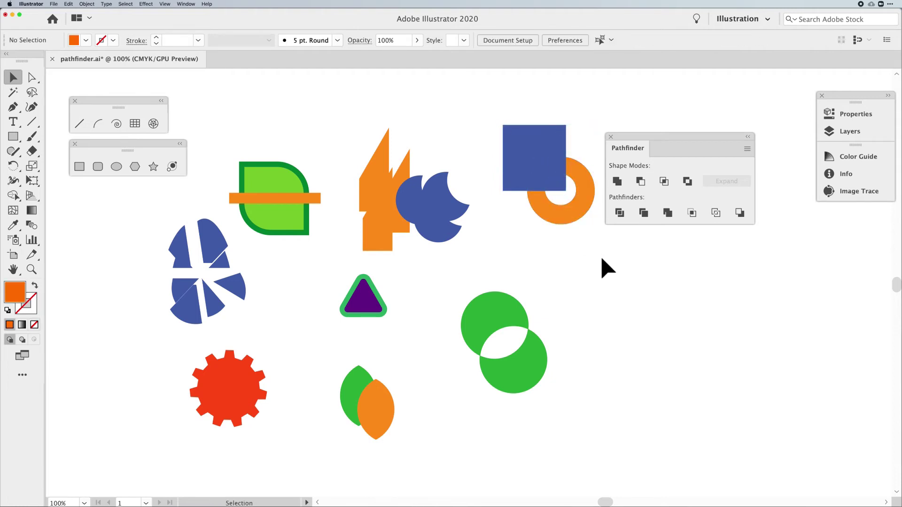
Select the orange ring together with the blue square and apply Crop
left_click(516, 158)
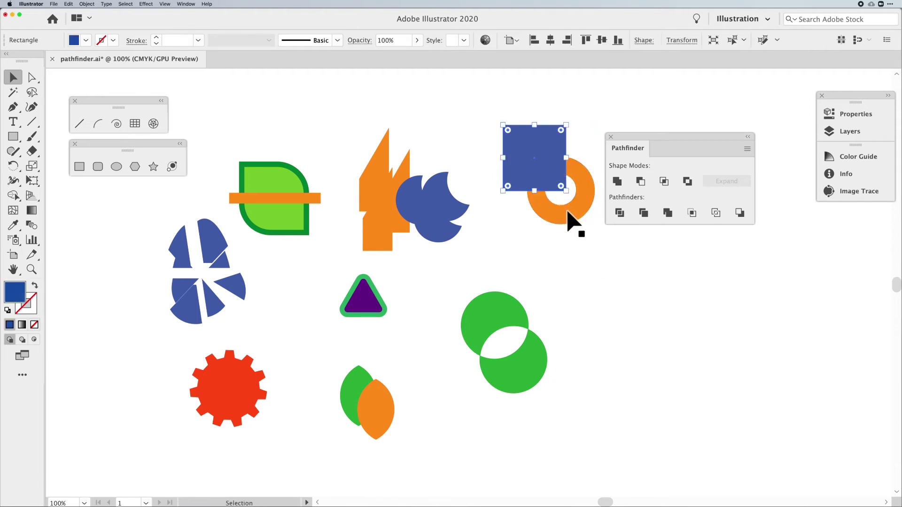
left_click(571, 214)
left_click(514, 155, "shift")
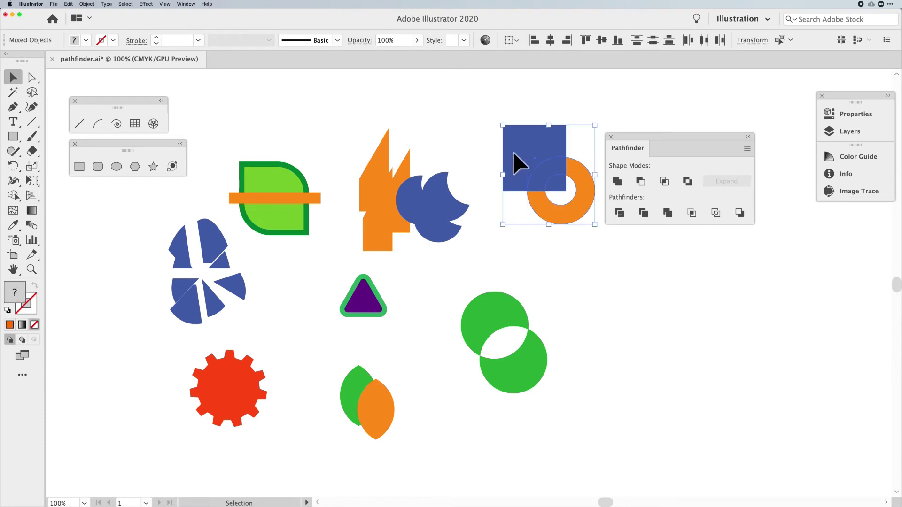
left_click(692, 213)
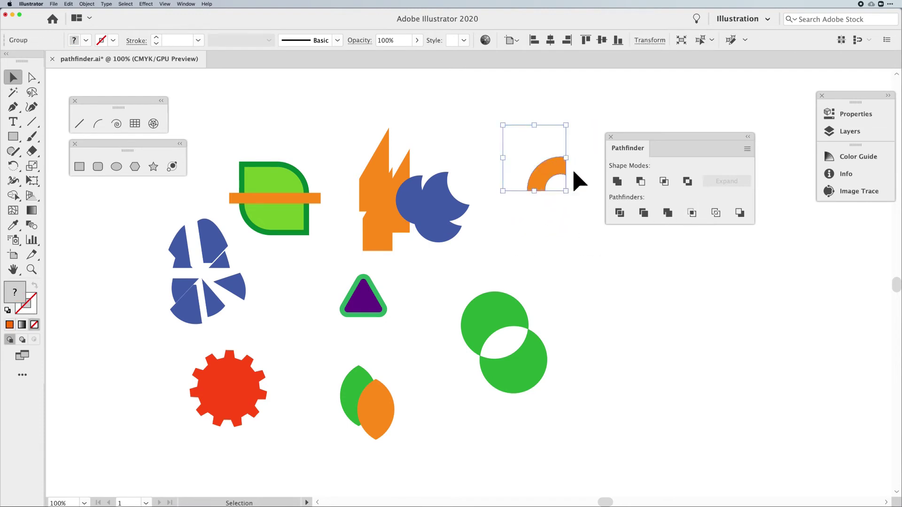
Inspect the cropped group in Outline view, isolate it, and move the arc piece away from the square's corner
key("super+y")
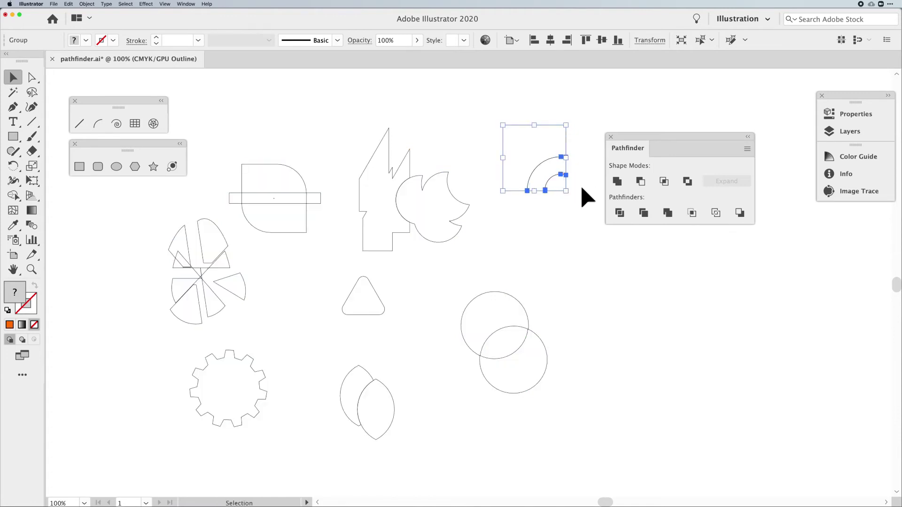
left_click(582, 189)
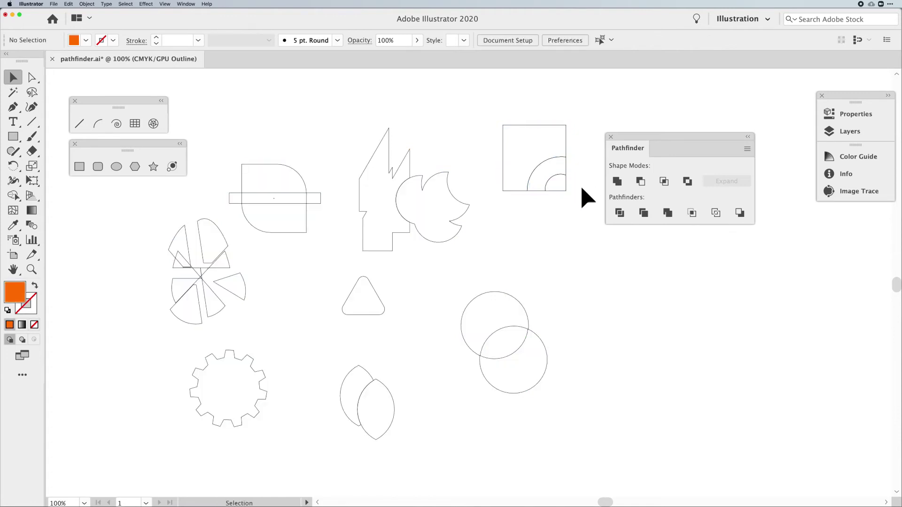
left_click(566, 128)
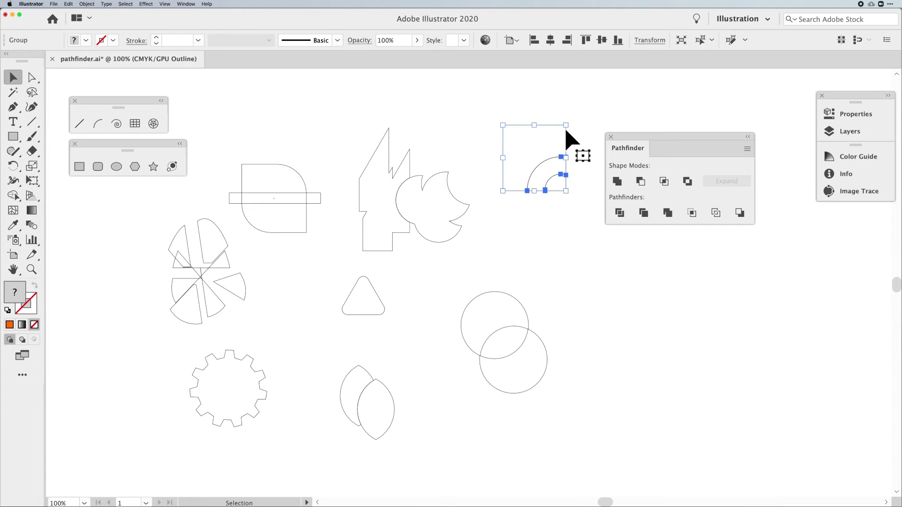
double_click(553, 179)
left_click(540, 166)
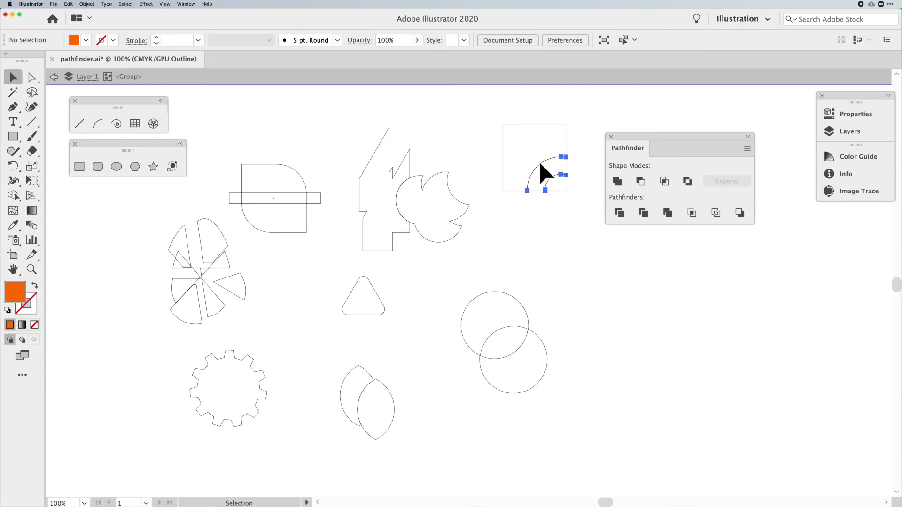
left_click_drag(540, 166, 533, 160)
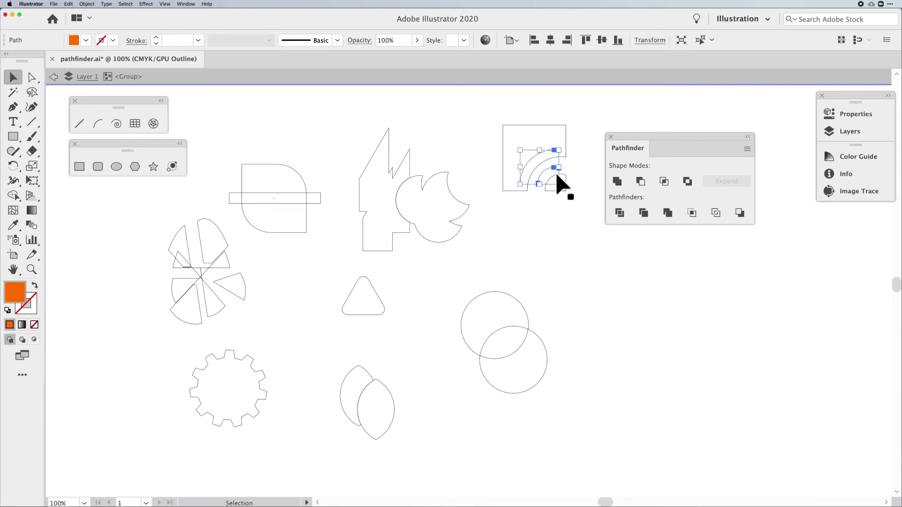
Undo the arc's move and the Crop, return to Preview, and deselect the ring and square
key("a")
key("super+y")
key("super+y")
key("v")
key("super+z")
key("a")
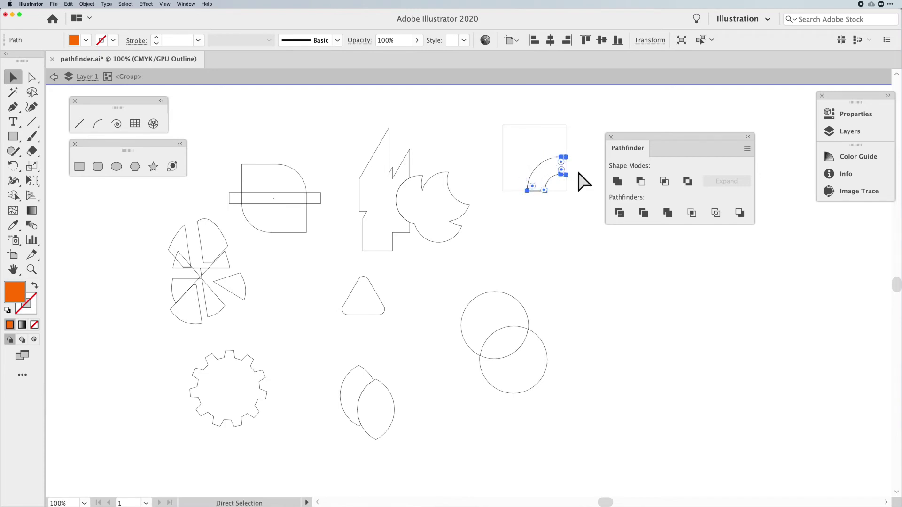
key("super+z")
key("v")
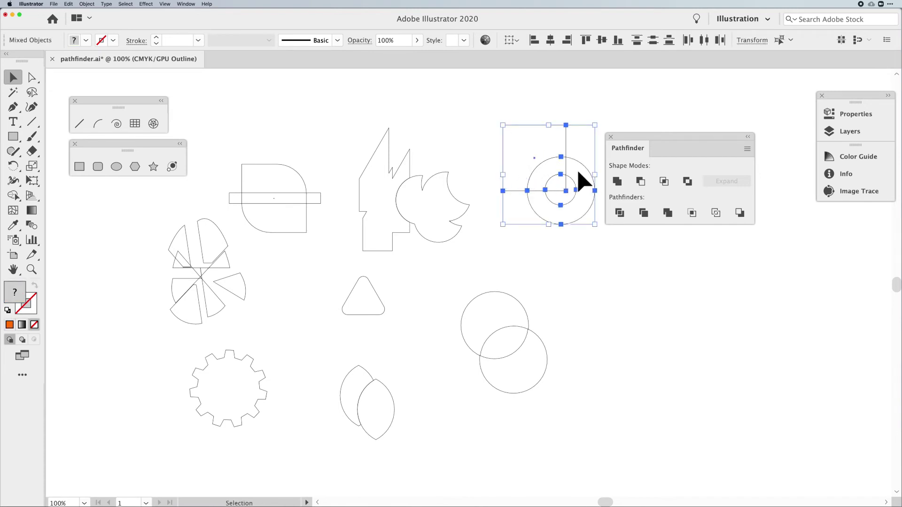
key("super+y")
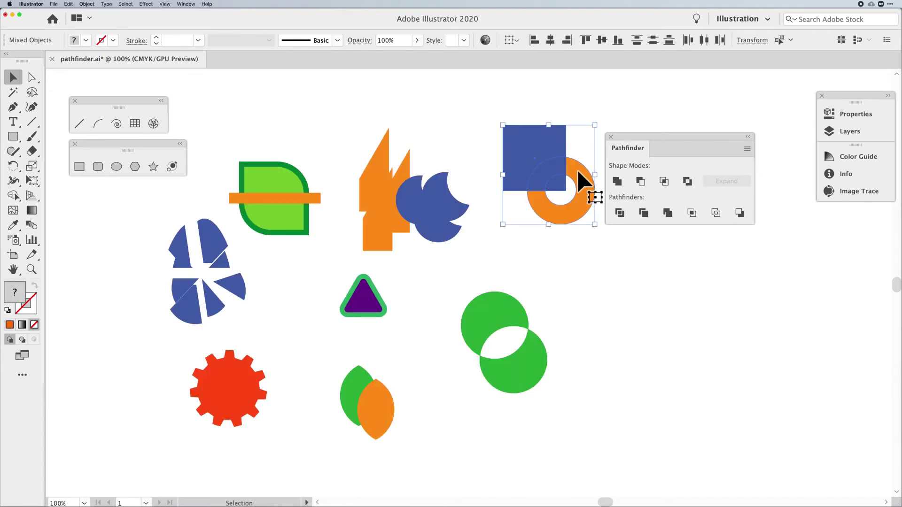
left_click(695, 265)
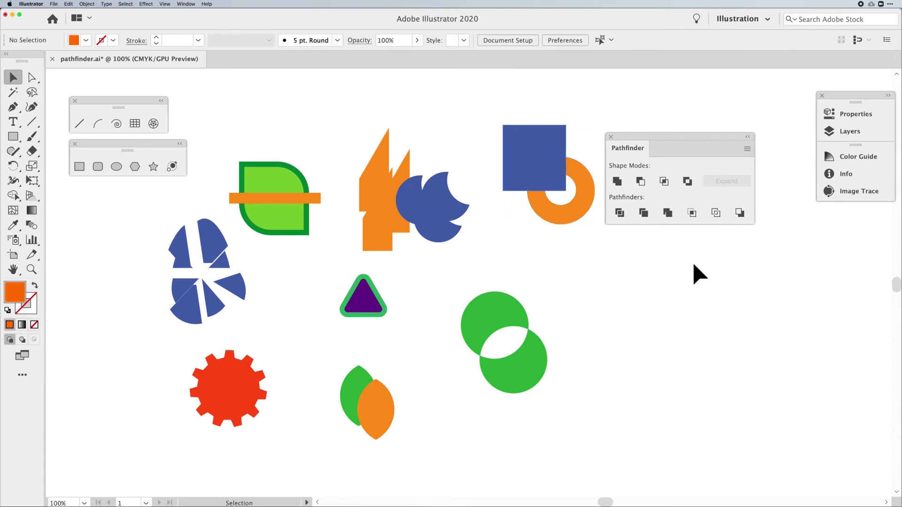
Move the green-and-orange leaf pair slightly up and over, and place the purple triangle over the blue square and orange ring
left_click(354, 395)
mouse_move(348, 383)
left_mouse_down()
mouse_move(396, 335)
mouse_move(368, 362)
left_mouse_up()
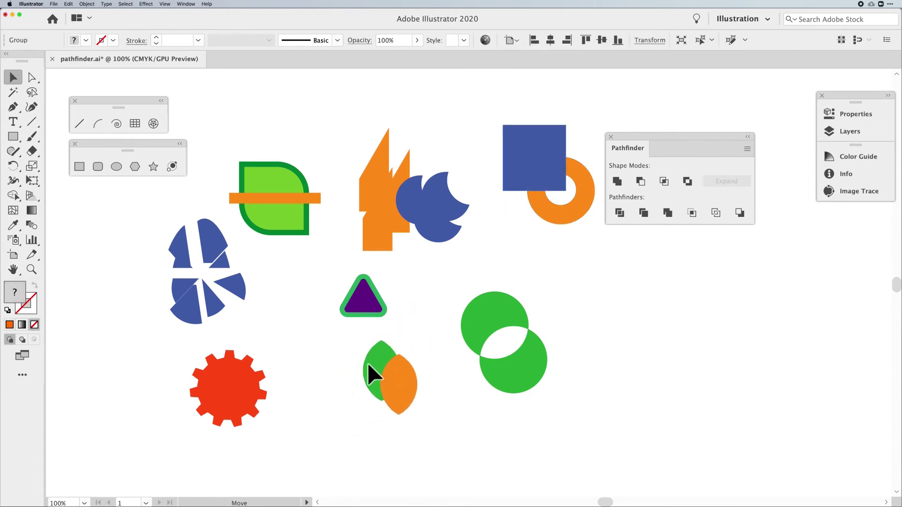
left_click(369, 302)
left_click_drag(453, 267, 540, 191)
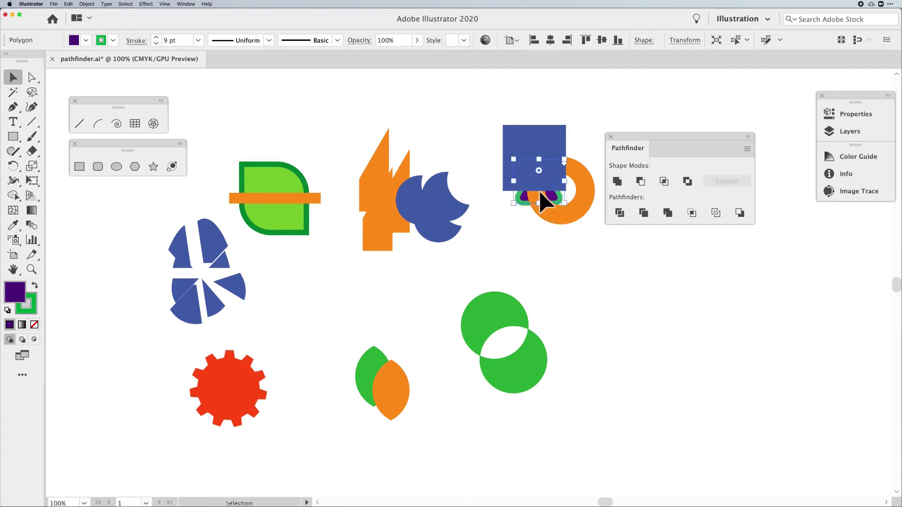
Enlarge the purple triangle, apply Crop to it together with the blue square and orange ring, and undo the Crop
left_click(512, 145, "shift")
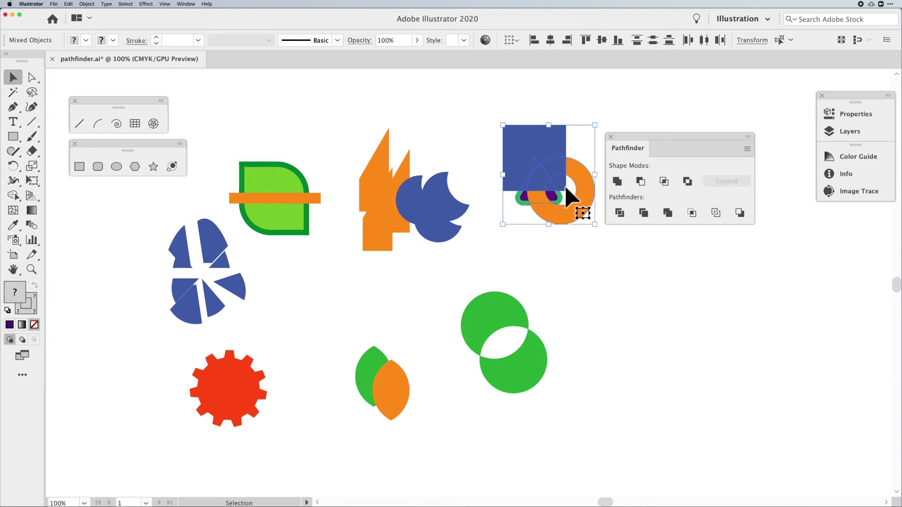
left_click(583, 248)
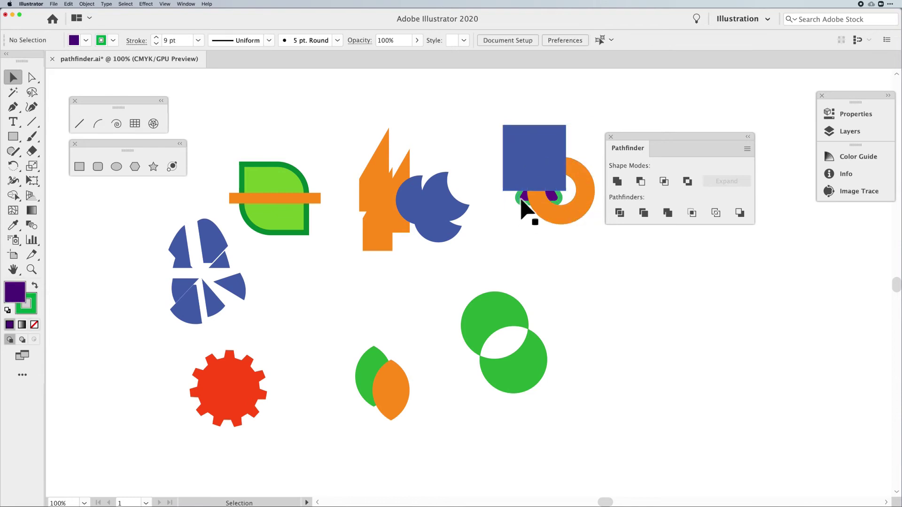
left_click(521, 202)
left_click_drag(566, 155, 508, 234)
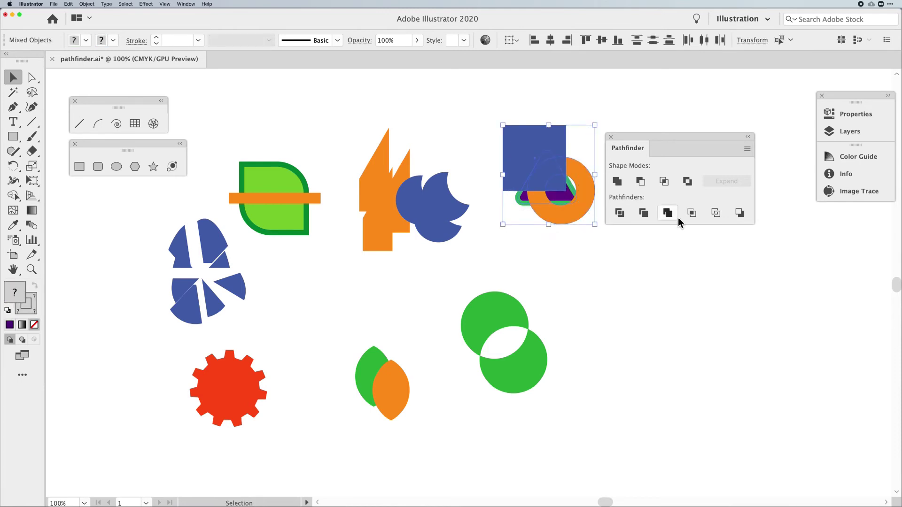
left_click(690, 216)
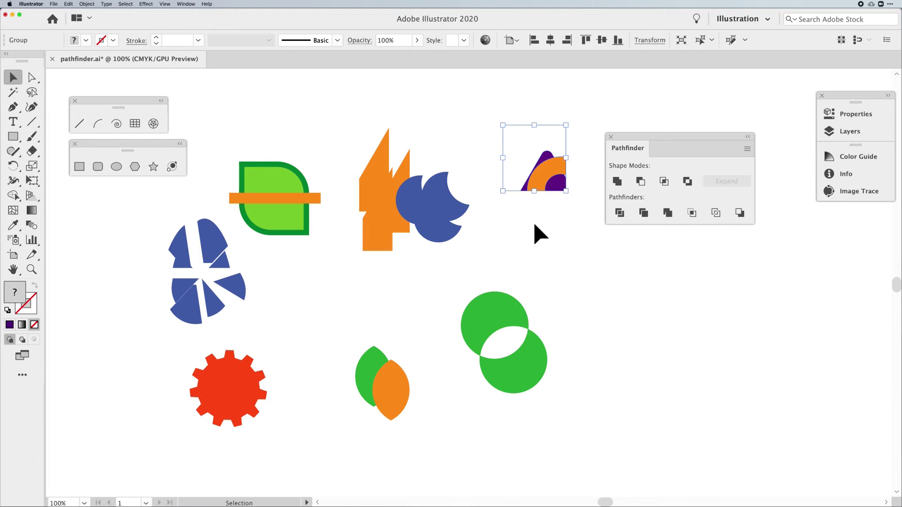
key("super+z")
Select the triangle, ring and square again, apply Crop once more, and undo it
left_click(532, 202)
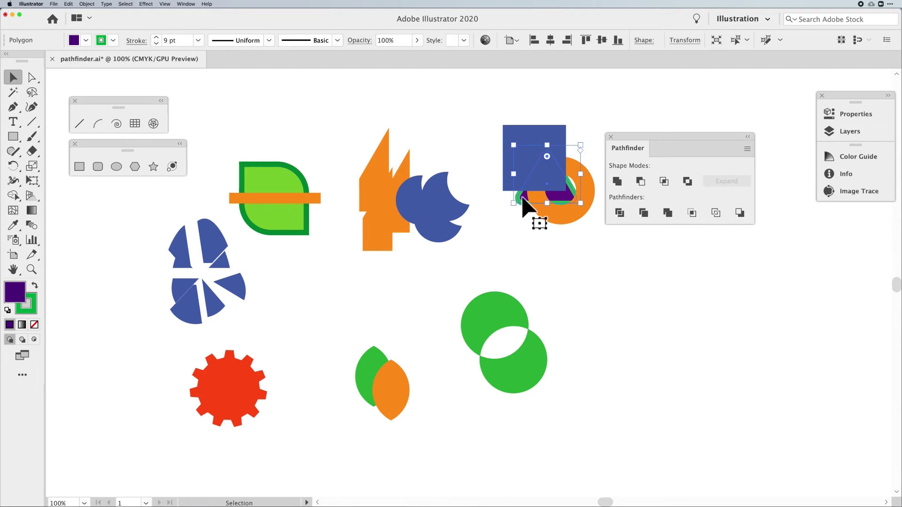
left_click_drag(578, 237, 532, 147)
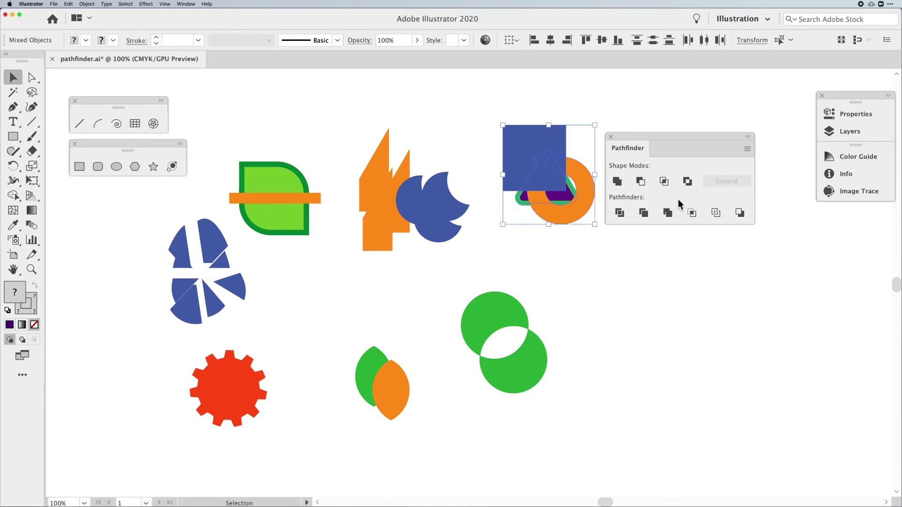
left_click(692, 213)
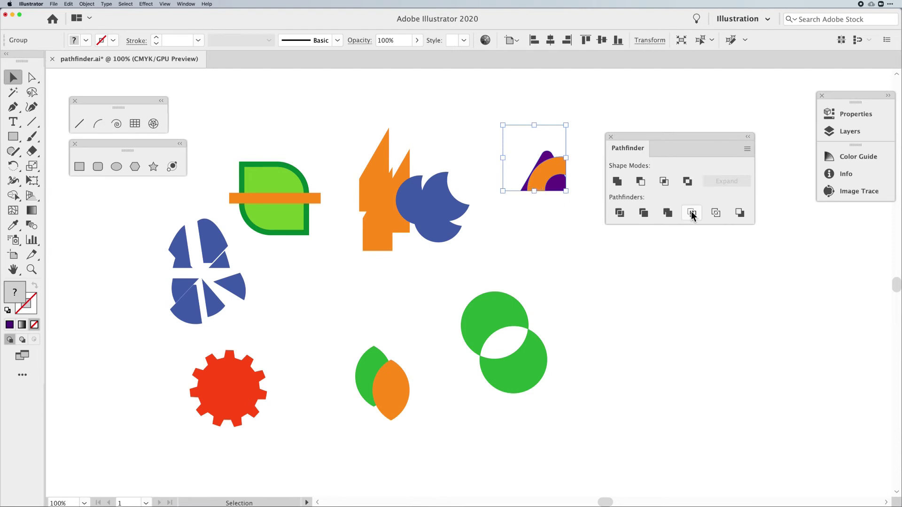
key("super+z")
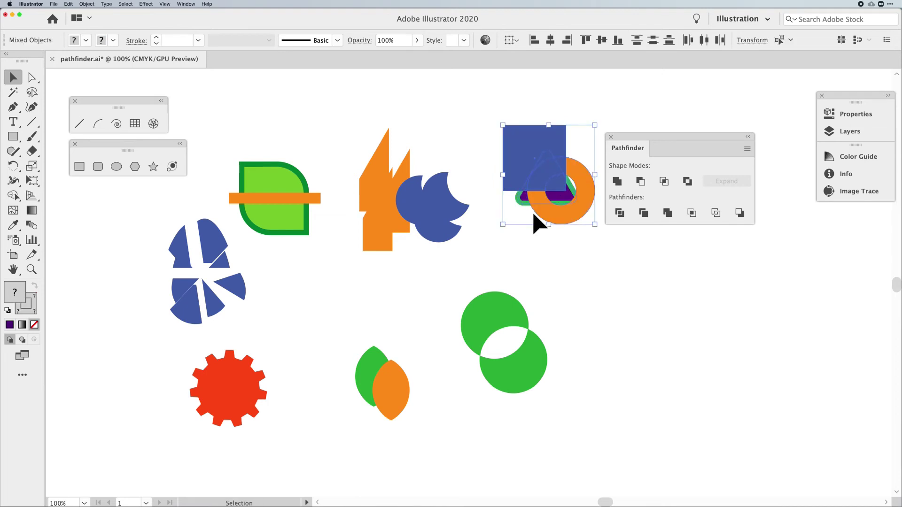
Move the purple triangle away from the ring and square, and apply the Outline pathfinder to those two shapes
left_click(569, 259)
mouse_move(526, 209)
left_mouse_down()
mouse_move(477, 241)
mouse_move(302, 322)
left_mouse_up()
left_click_drag(567, 247, 519, 181)
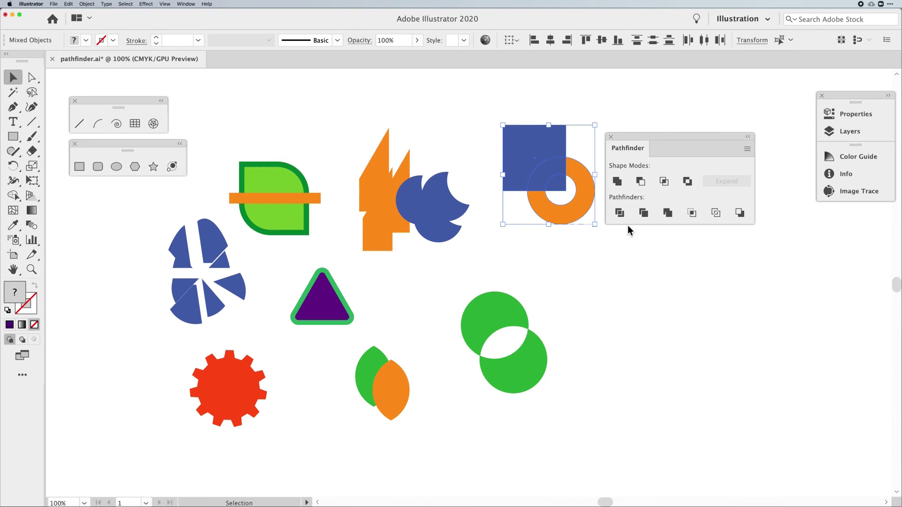
left_click(715, 212)
left_click(578, 268)
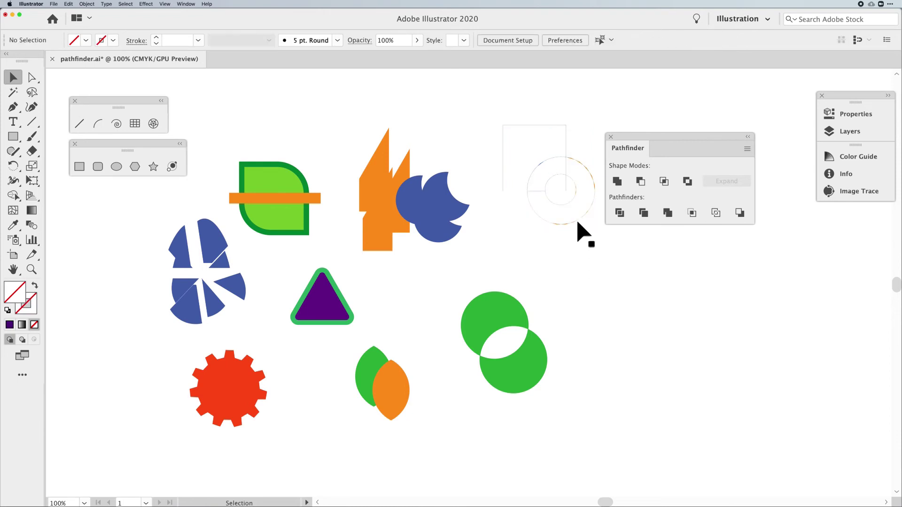
Isolate the outlined group and move the ring's large outer arc down and away from the other segments
left_click(577, 222)
double_click(577, 222)
left_click(577, 221)
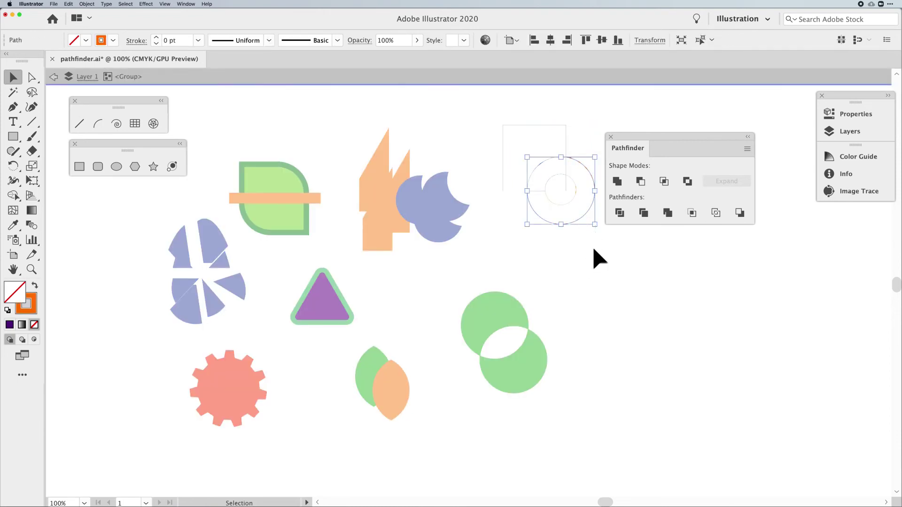
left_click_drag(573, 224, 597, 262)
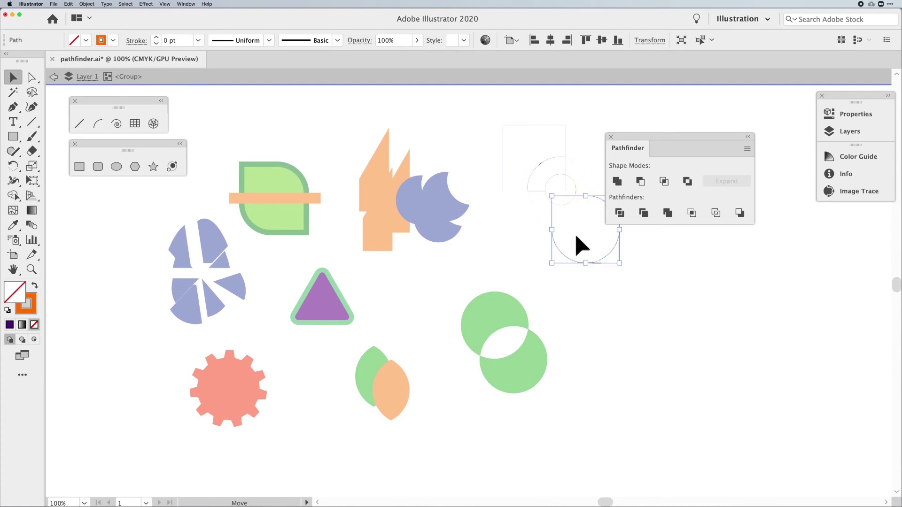
Examine the remaining outlined segments by selecting them individually, and exit isolation
left_click(537, 192)
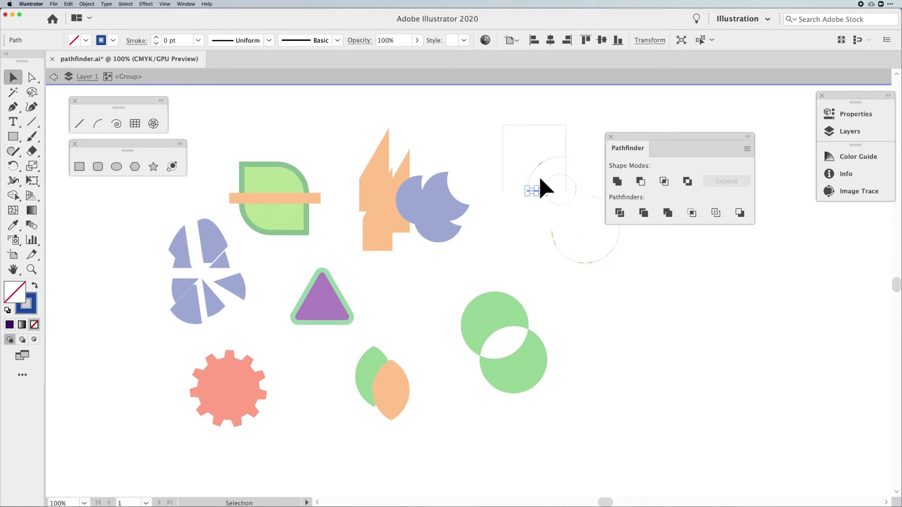
left_click_drag(538, 167, 565, 139)
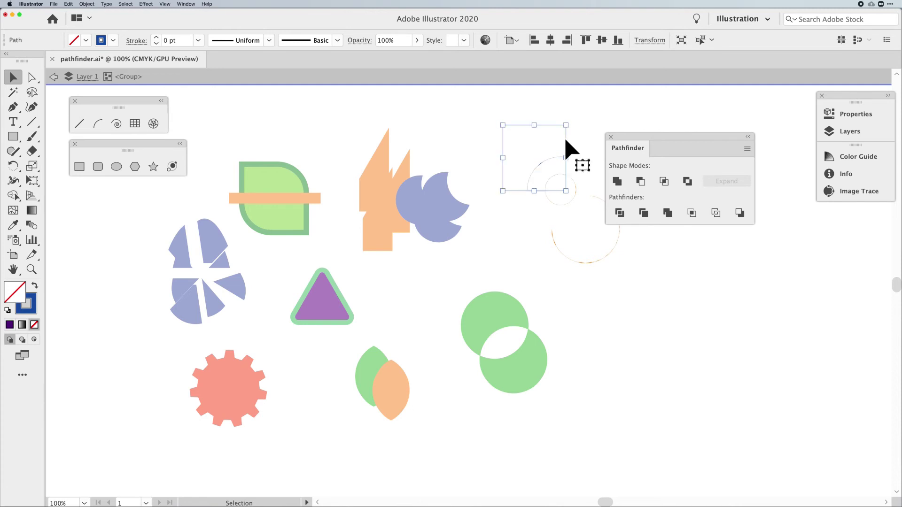
left_click(577, 188)
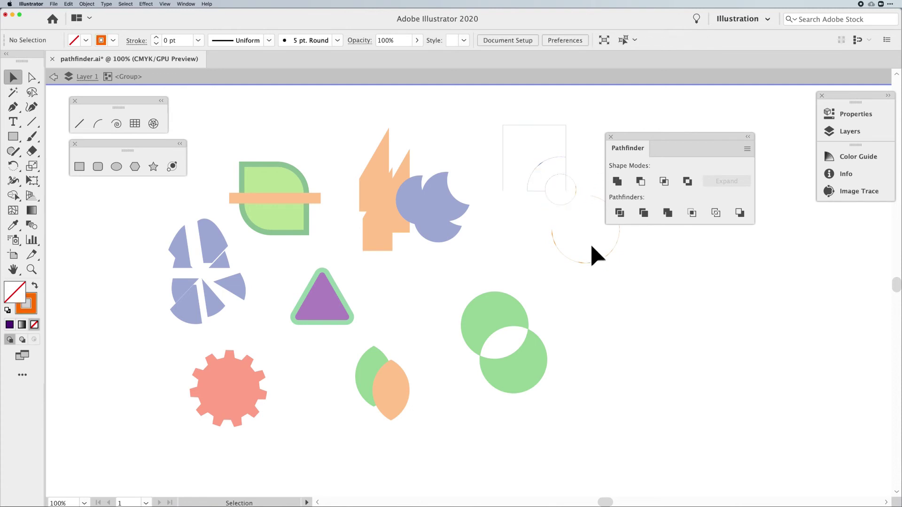
double_click(530, 217)
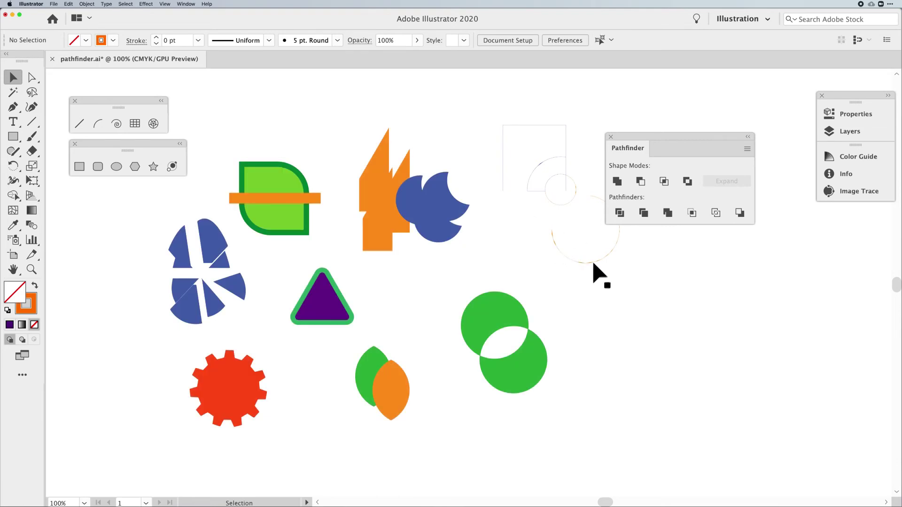
Move the Pathfinder panel clear of the outlined artwork, and check the group's extent by selecting and deselecting it
left_click_drag(633, 134, 665, 138)
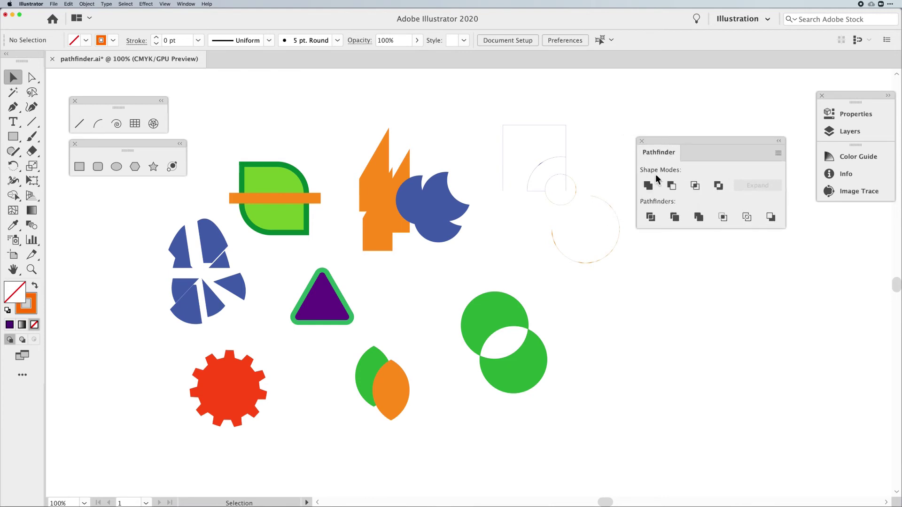
left_click(619, 252)
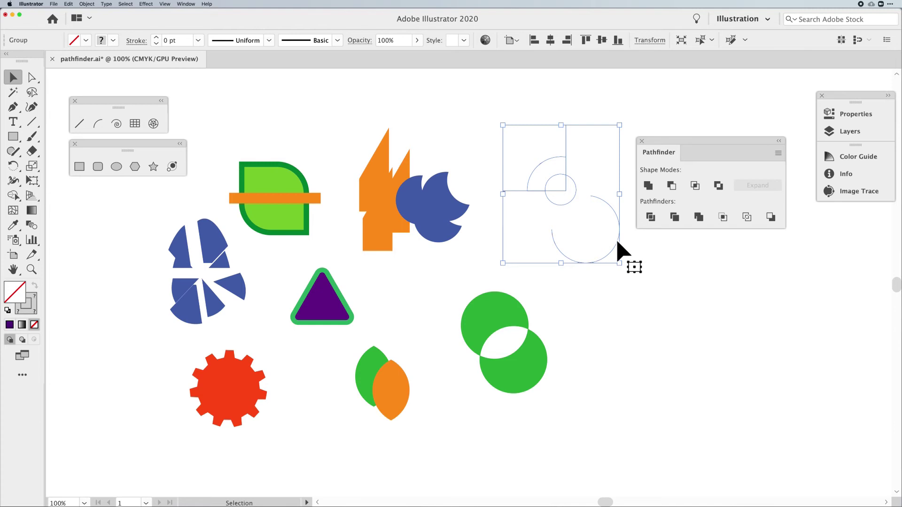
left_click(644, 280)
Isolate the outlined group in a close-up view and select its large orange arc
key("super+space")
left_click_drag(536, 226, 624, 291)
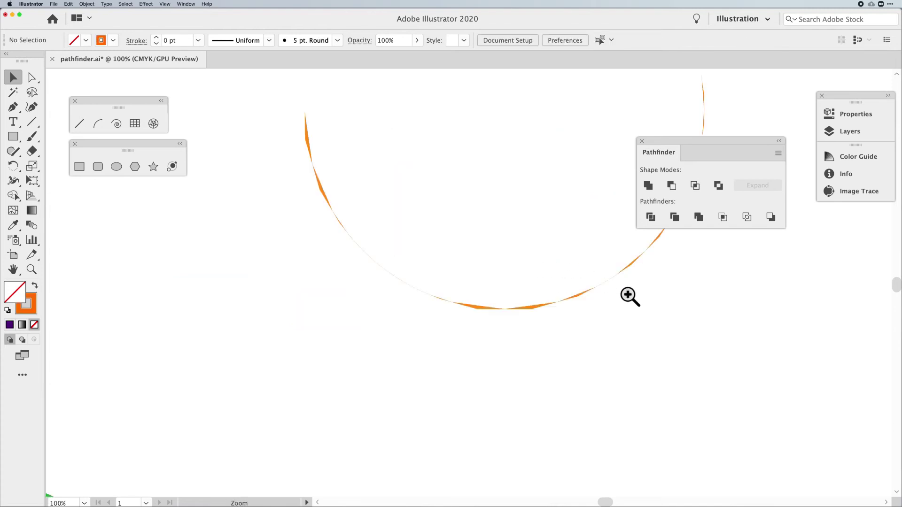
left_click(552, 305)
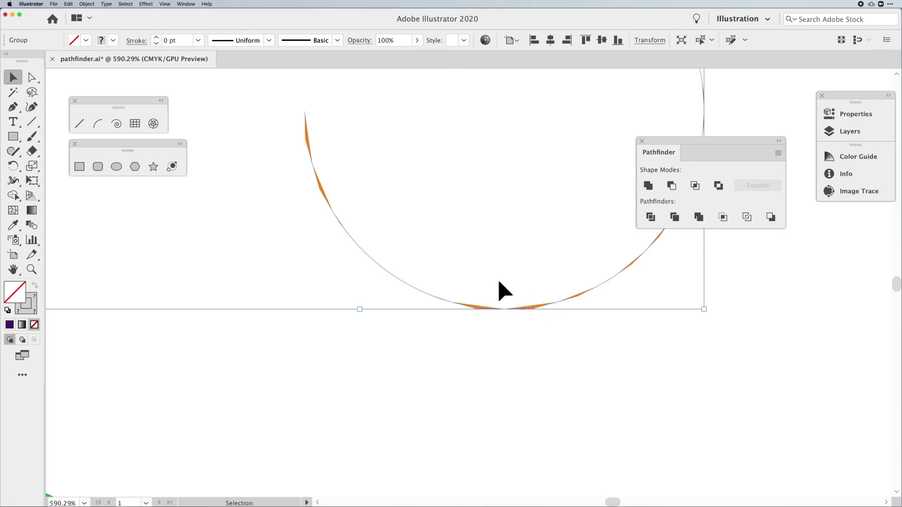
double_click(478, 309)
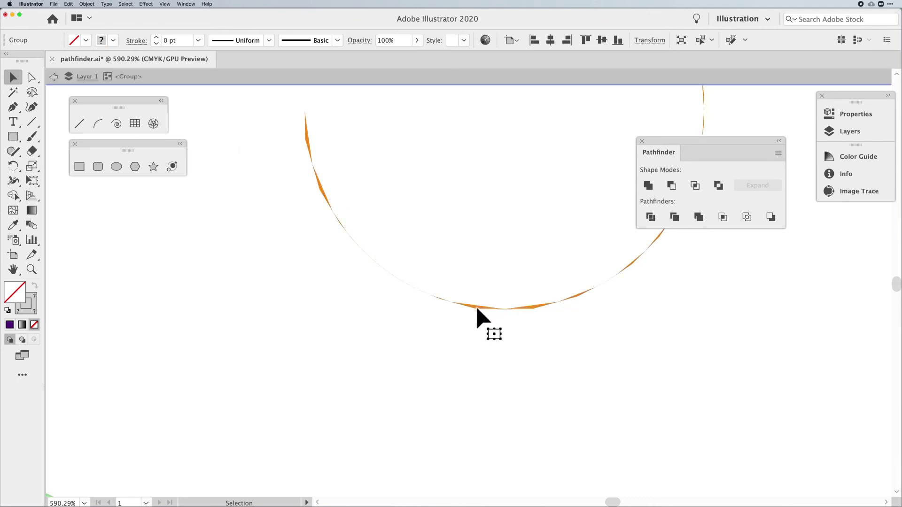
left_click(478, 308)
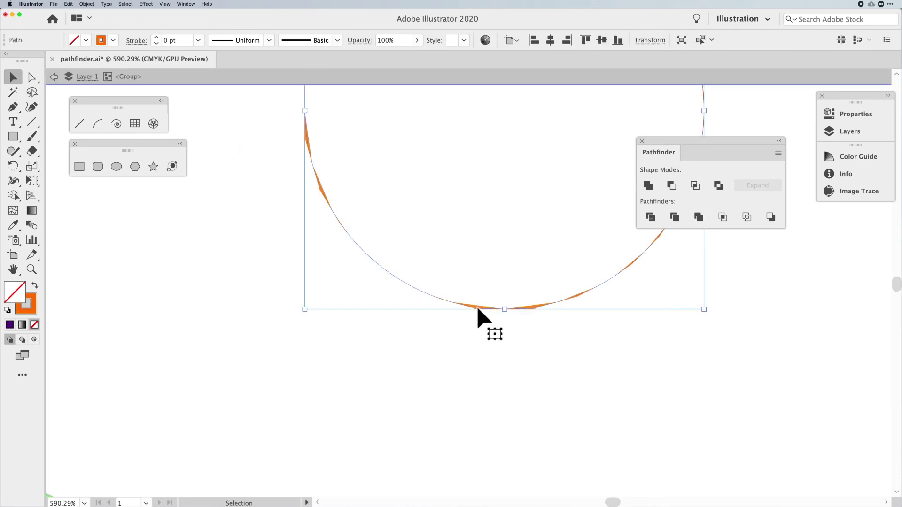
Try stroke weights up to 1 pt on the orange arc and undo the changes
left_click(156, 38)
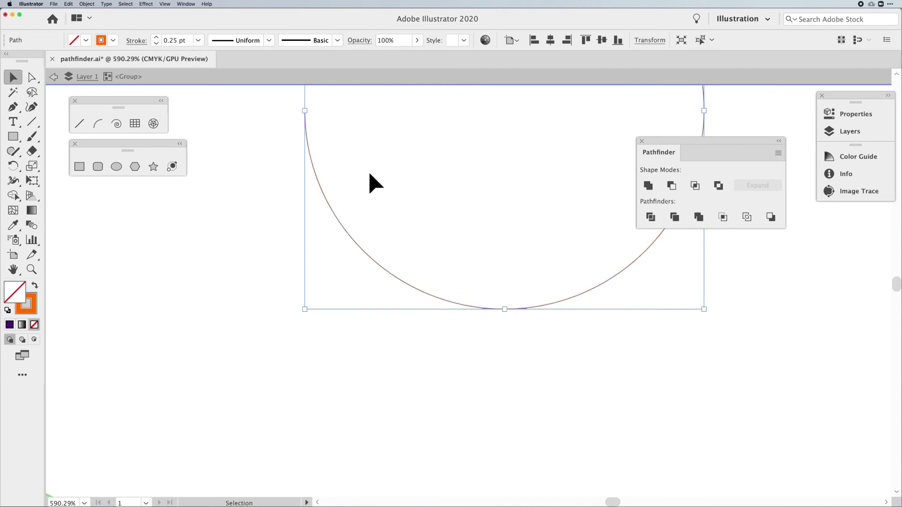
left_click(156, 43)
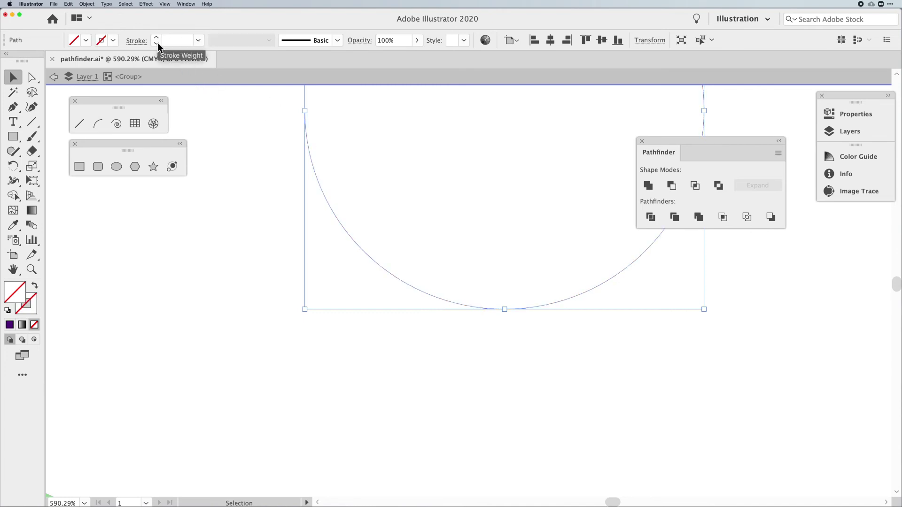
left_click(156, 37)
left_click(156, 36)
left_click(156, 36)
left_click(156, 36)
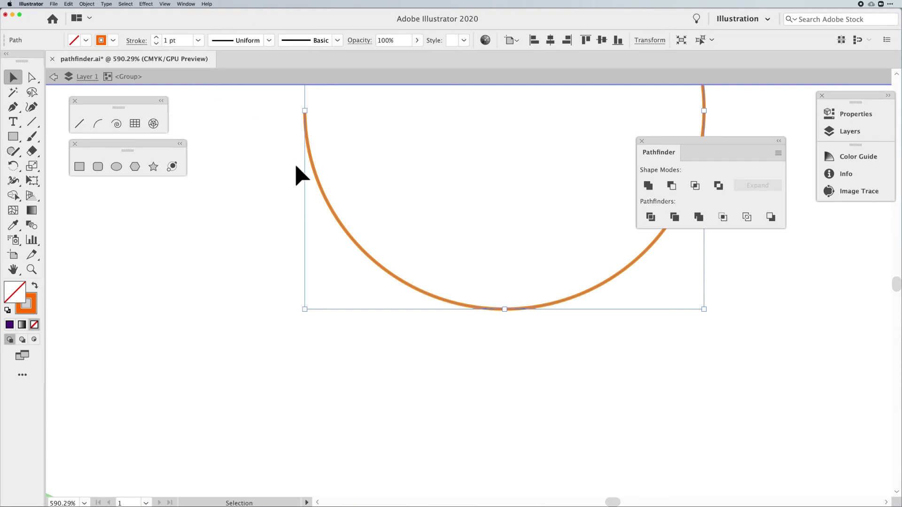
key("super+z")
key("super+z")
key("super+z")
key("super+z")
key("super+shift+z")
key("super+shift+z")
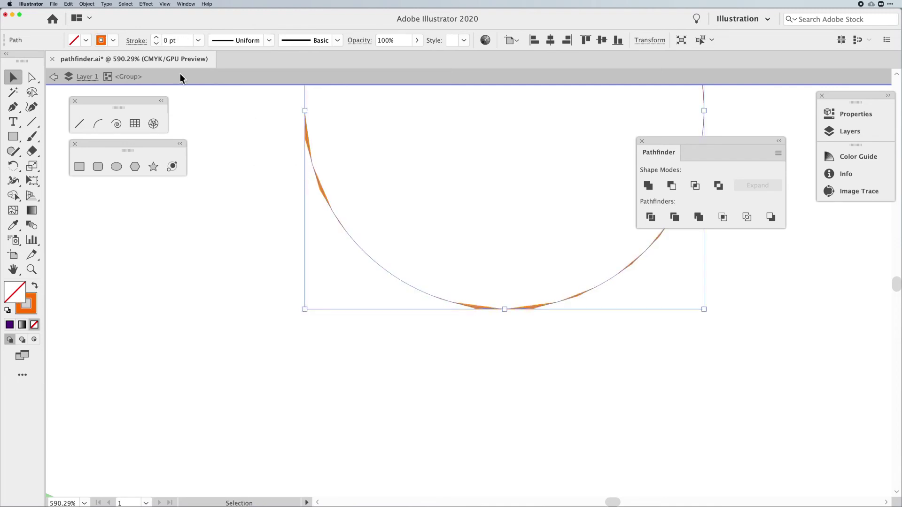
Set the orange arc's stroke weight to 0.75 pt, exit isolation, and deselect it
left_click(172, 41)
left_click(156, 39)
left_click(156, 39)
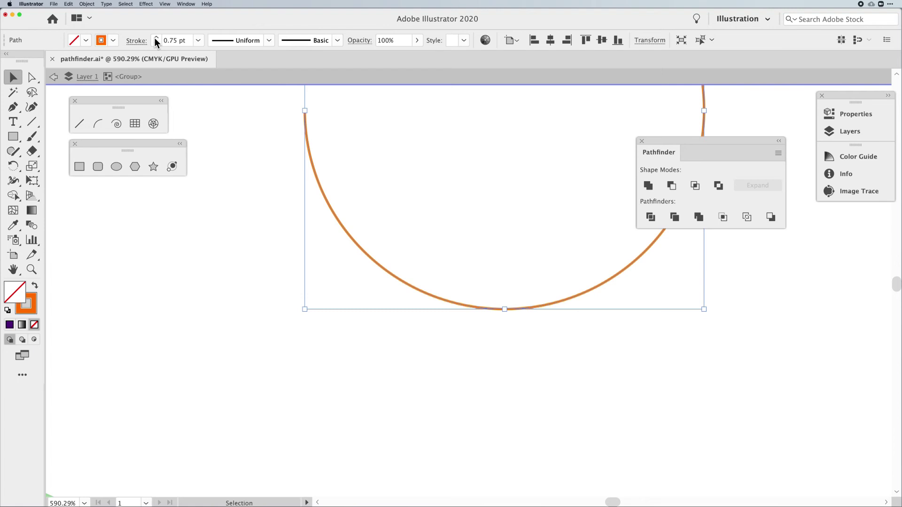
key("Escape")
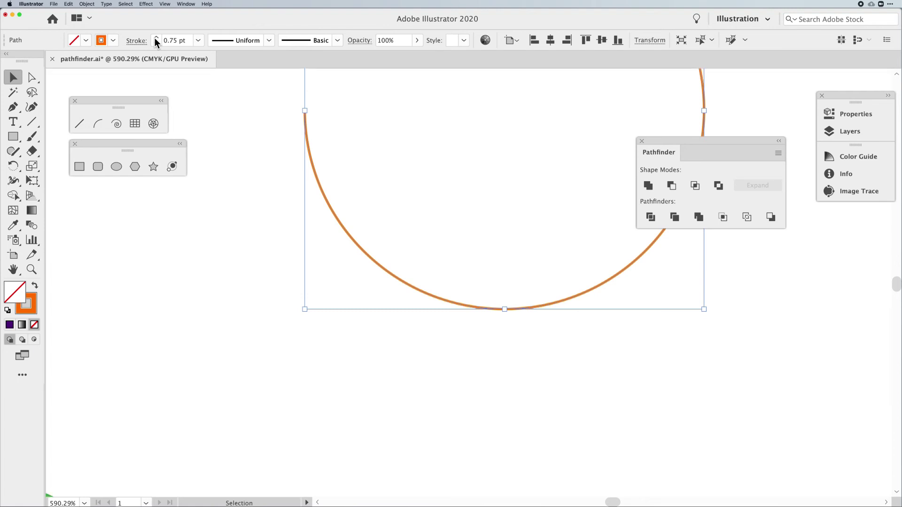
left_click(456, 378)
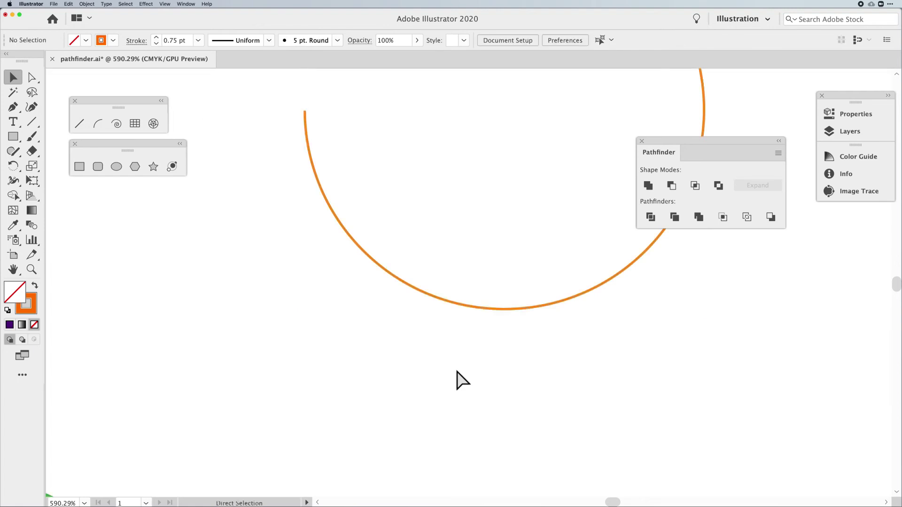
Place the red gear over the purple triangle and apply Minus Front to the two shapes
key("super+0")
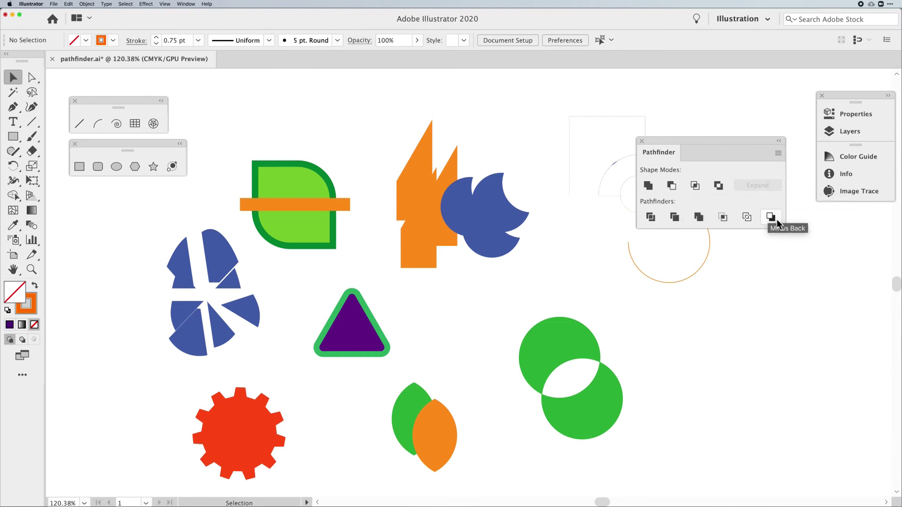
left_click_drag(227, 437, 311, 356)
left_click_drag(425, 308, 332, 351)
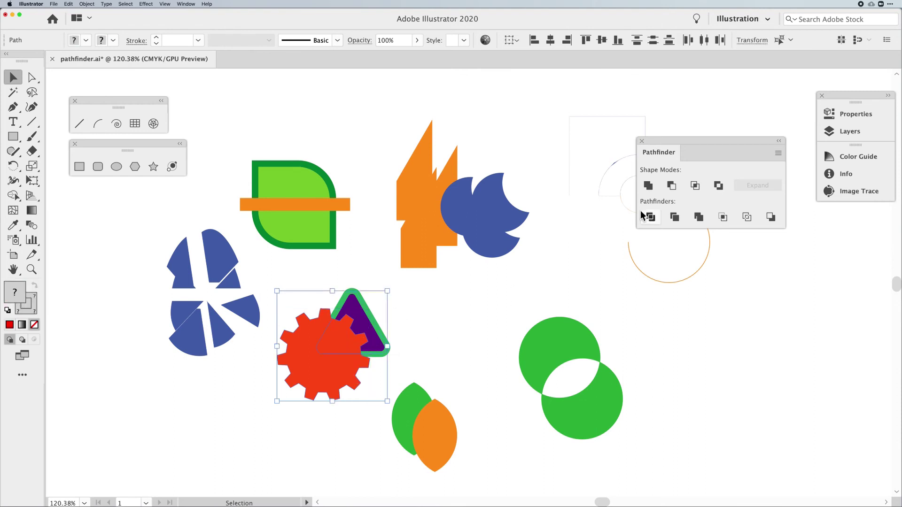
left_click(672, 186)
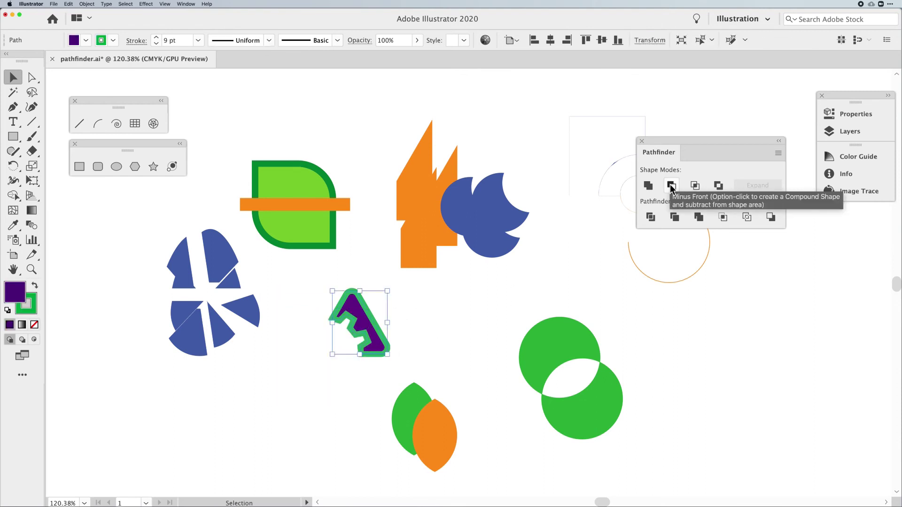
key("a")
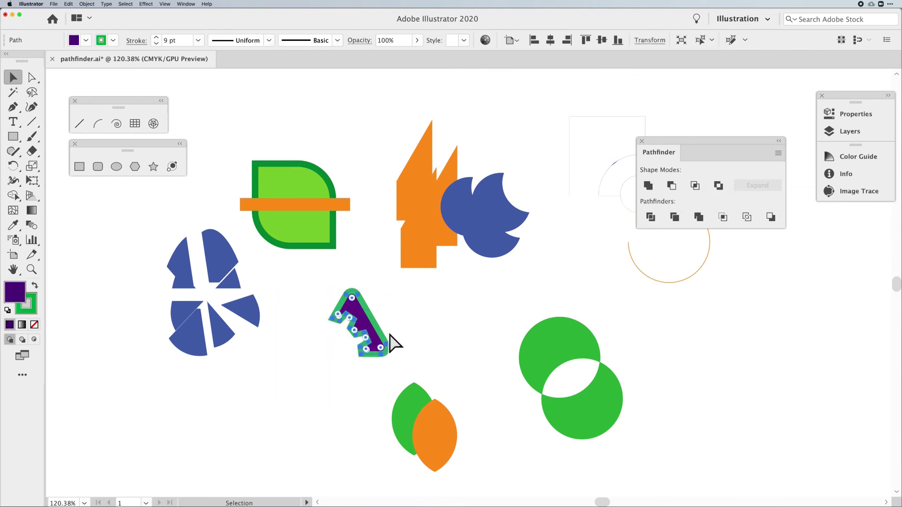
Undo Minus Front on the gear and triangle, try Minus Back on them, and undo that as well
key("super+z")
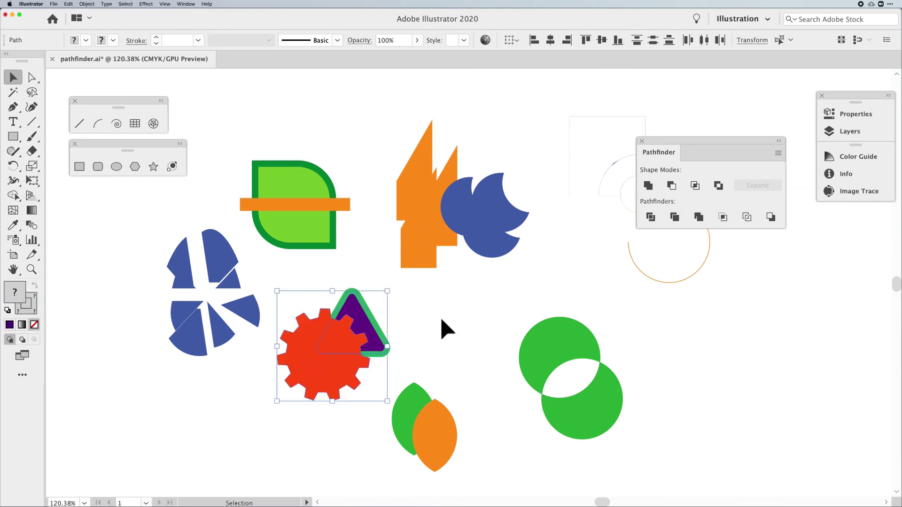
left_click(771, 217)
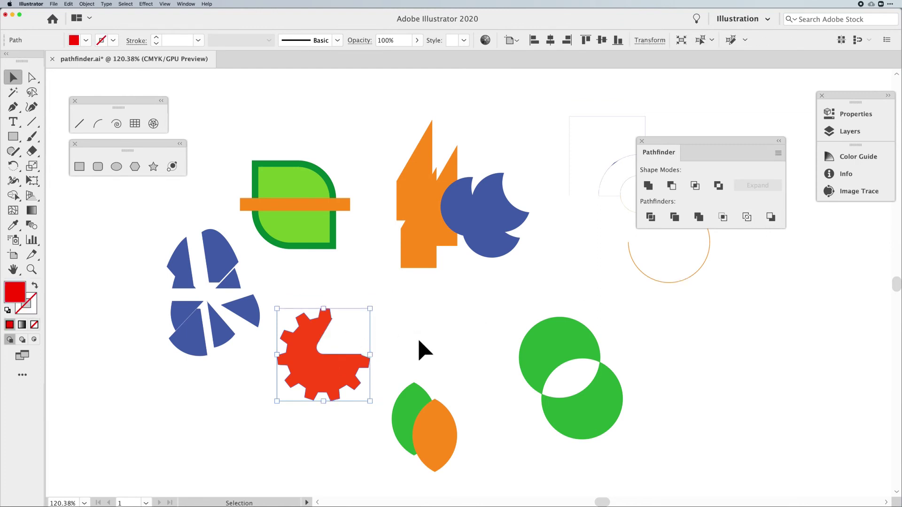
key("super+z")
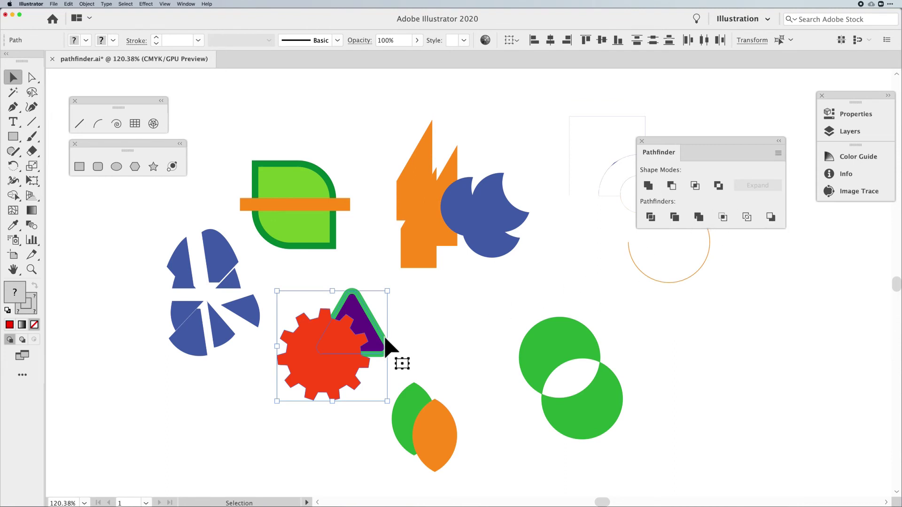
Select the purple triangle in a close-up and examine its path against its stroke in outline view
key("super+space")
left_click_drag(270, 287, 318, 402)
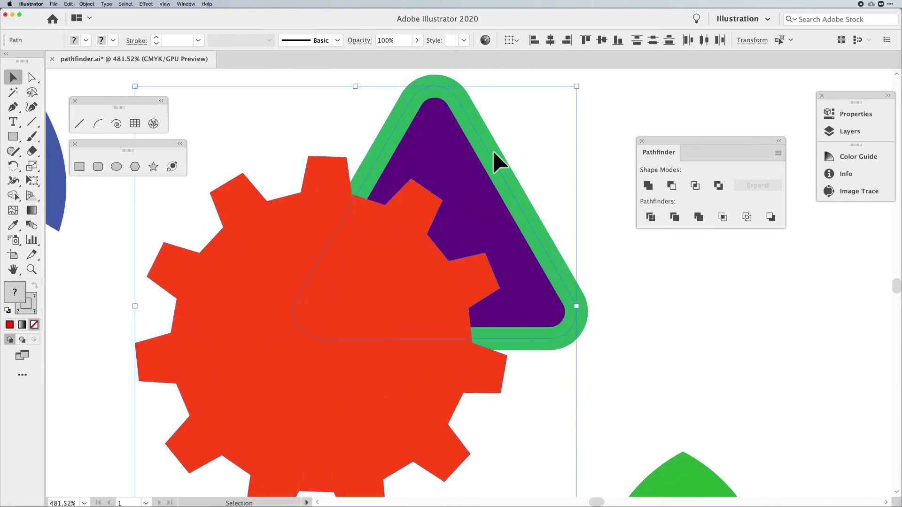
left_click(614, 275)
left_click(554, 269)
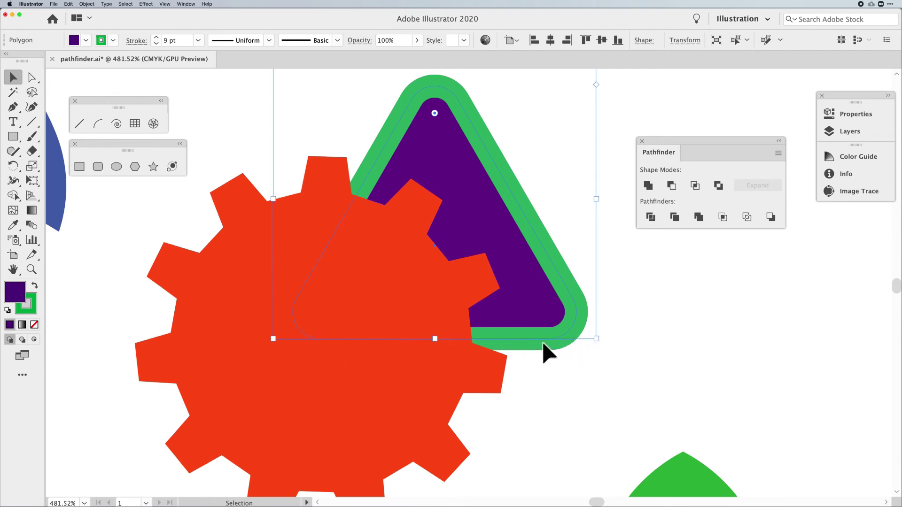
key("super+y")
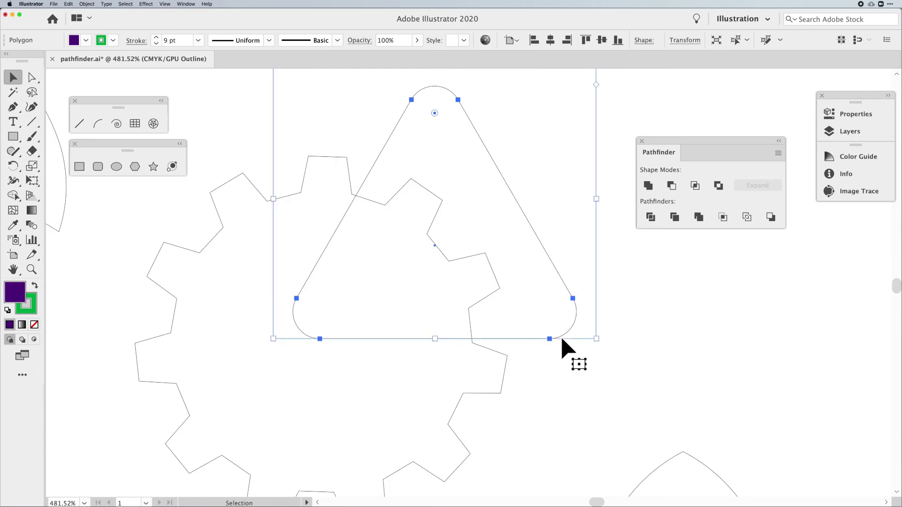
Try Minus Back on the gear and triangle in outline view, undo it, and return to the preview view
left_click(584, 367)
left_click_drag(580, 377, 441, 329)
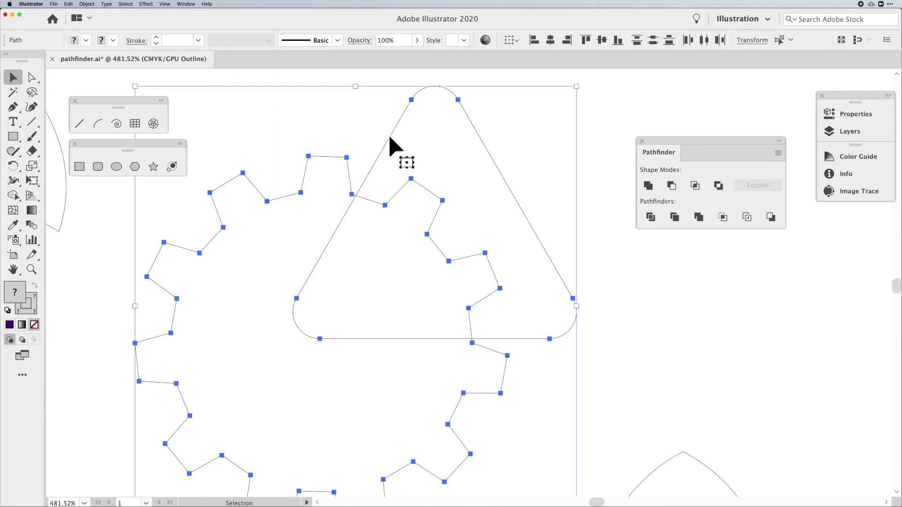
left_click(770, 218)
key("super+z")
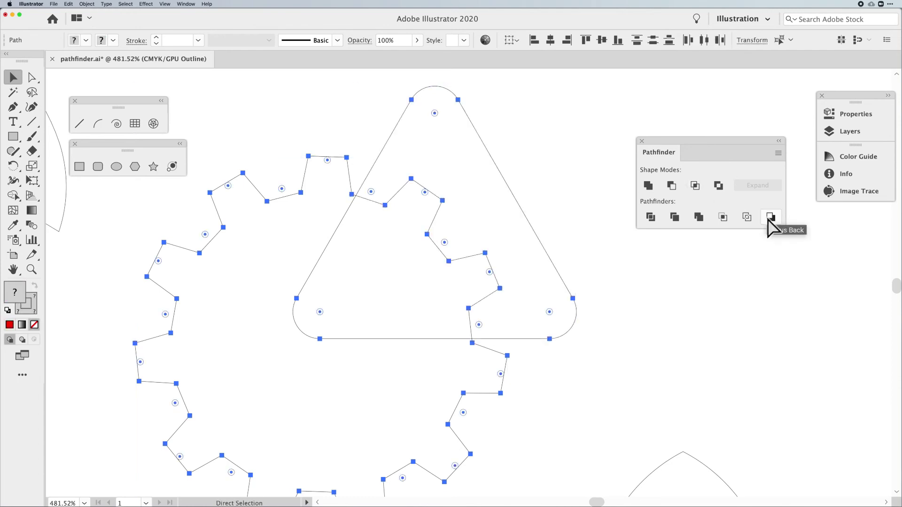
key("super+y")
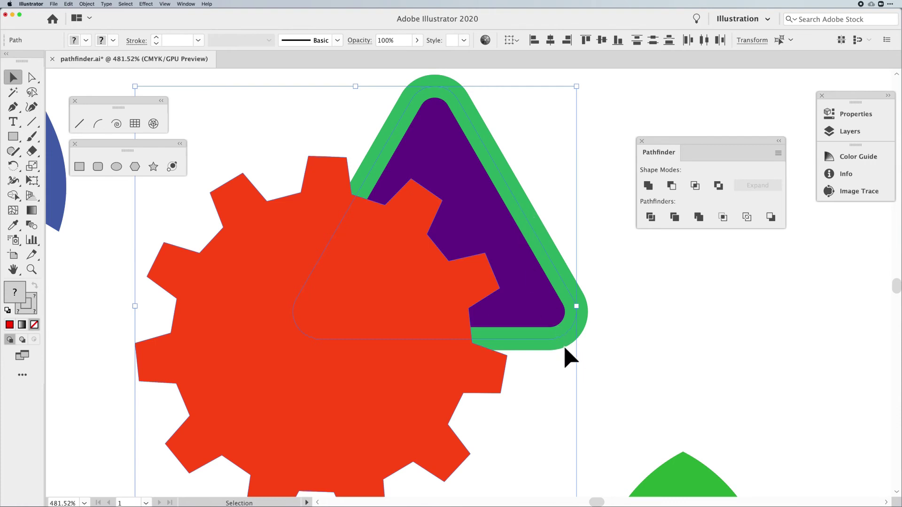
Select only the purple triangle and try aligning its green 9 pt stroke to the outside and to the inside
left_click(632, 341)
left_click(574, 334)
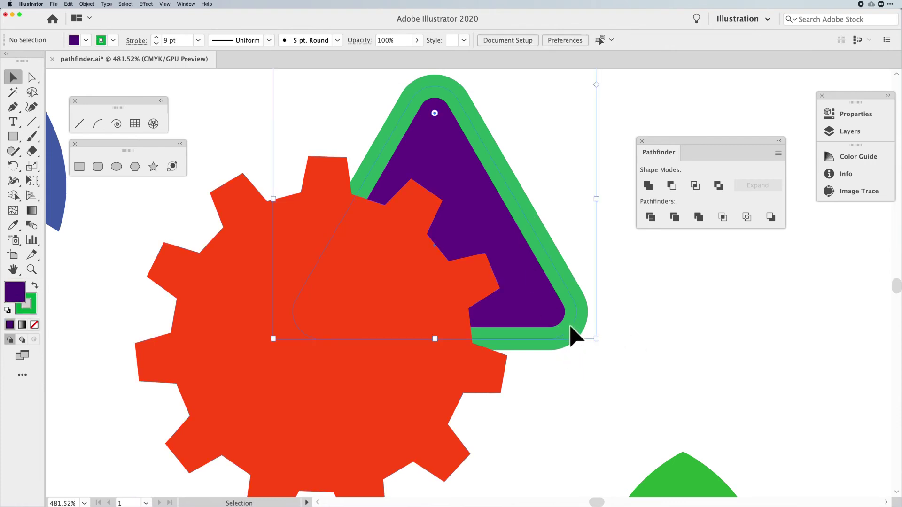
left_click(131, 41)
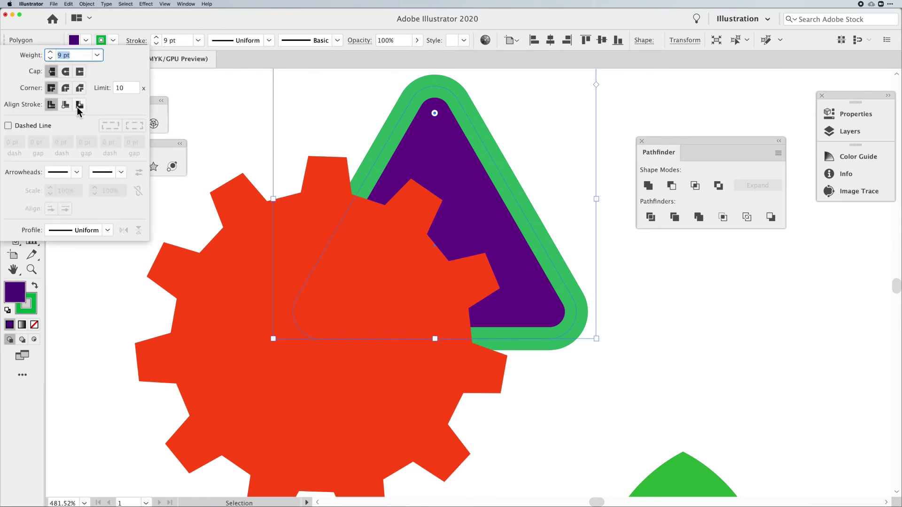
left_click(78, 108)
left_click(66, 107)
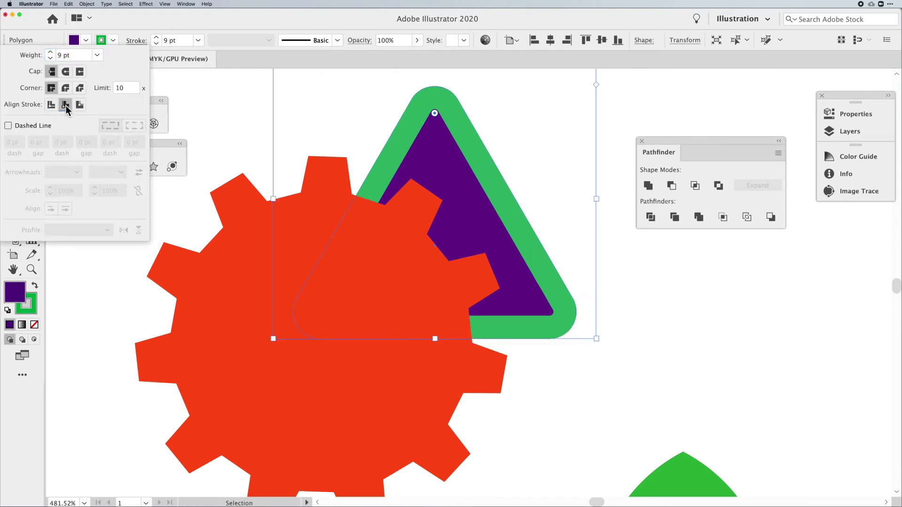
left_click(647, 295)
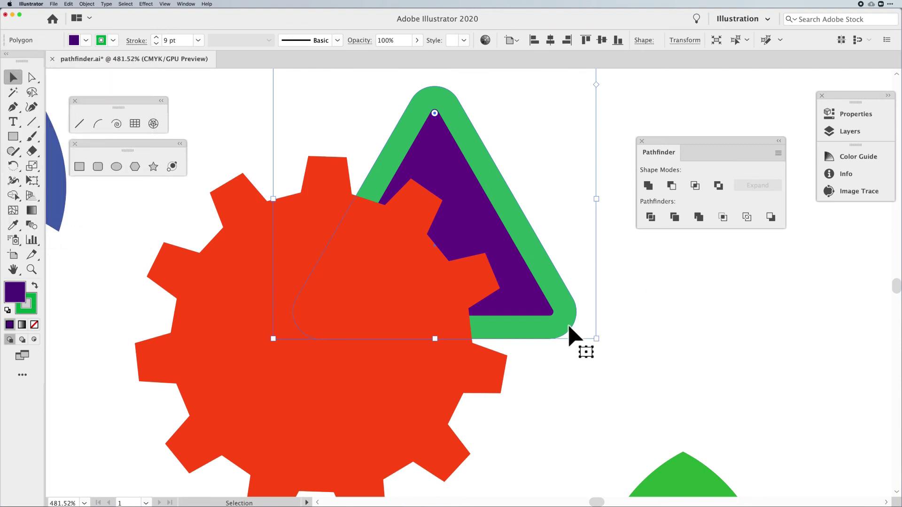
Select the triangle together with the red gear and apply Minus Back to the pair
left_click(631, 330)
left_click(571, 335)
left_click(451, 334, "shift")
left_click(771, 216)
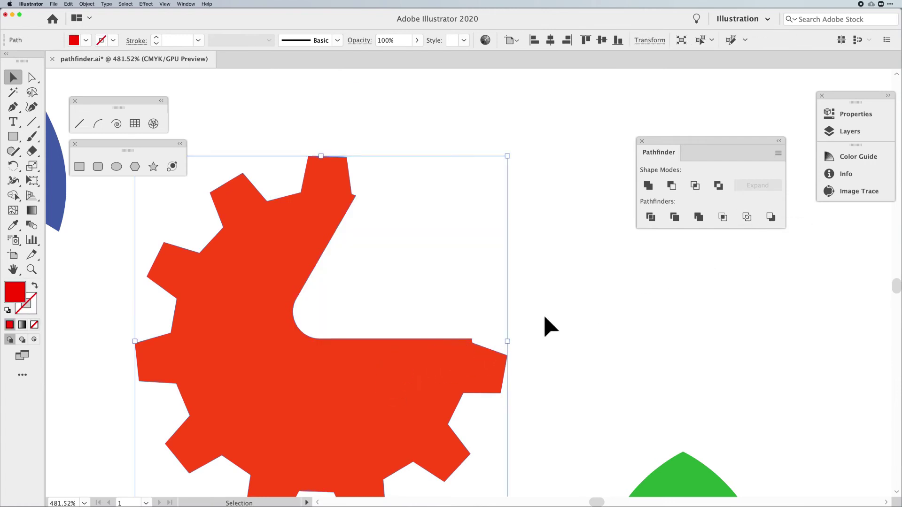
Undo the Minus Back and the triangle's stroke alignment changes, restoring the whole gear over the triangle
key("super+minus")
key("super+minus")
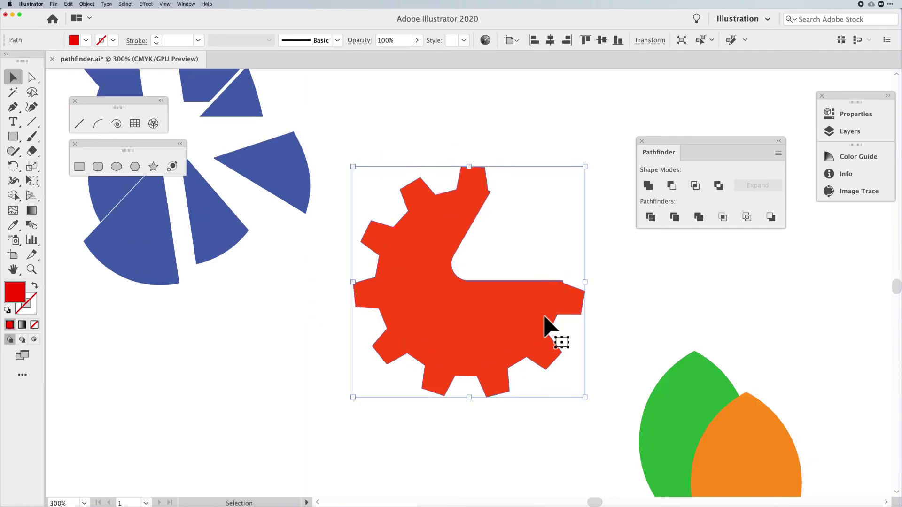
key("super+minus")
left_click_drag(556, 304, 429, 383)
left_click(479, 359)
left_click(447, 354)
left_click(502, 347)
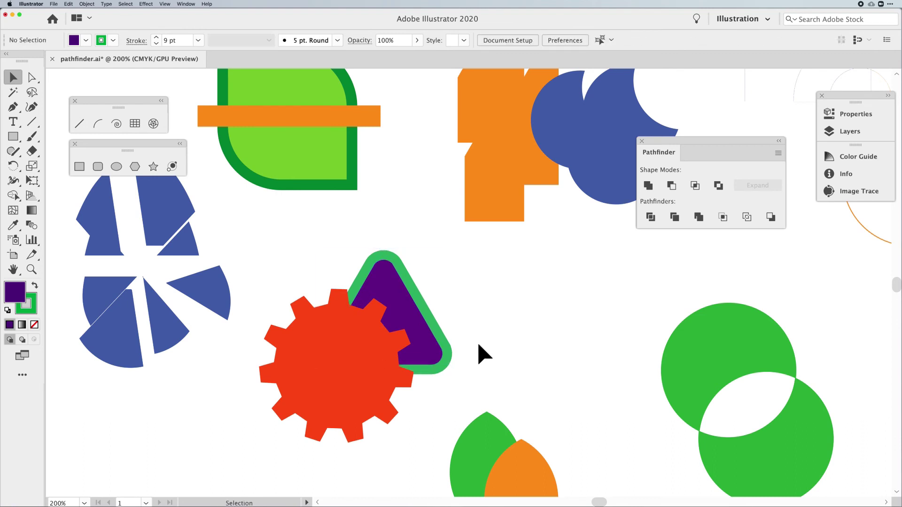
key("super+z")
left_click(591, 328)
left_click_drag(580, 336, 509, 355)
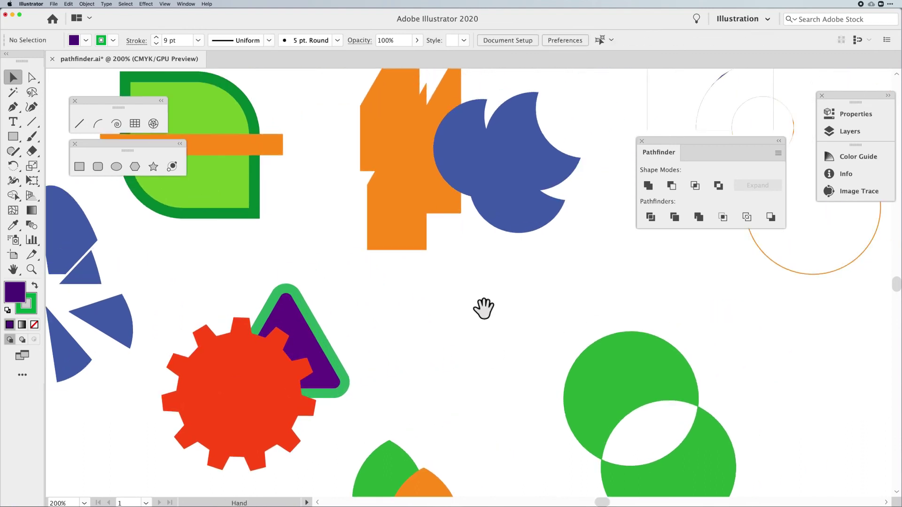
key("super+minus")
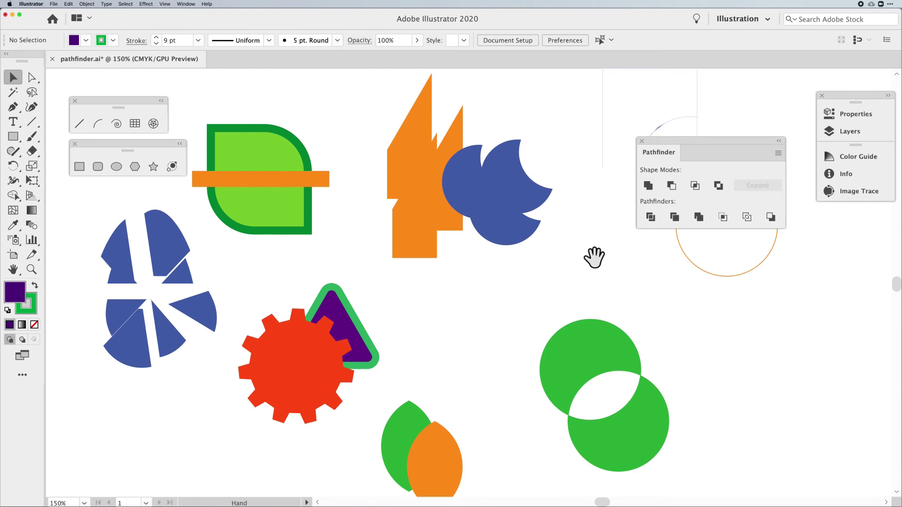
Copy the orange leaf from inside its group, exit isolation, and paste it as a separate shape
left_click_drag(595, 258, 397, 262)
left_click(243, 452)
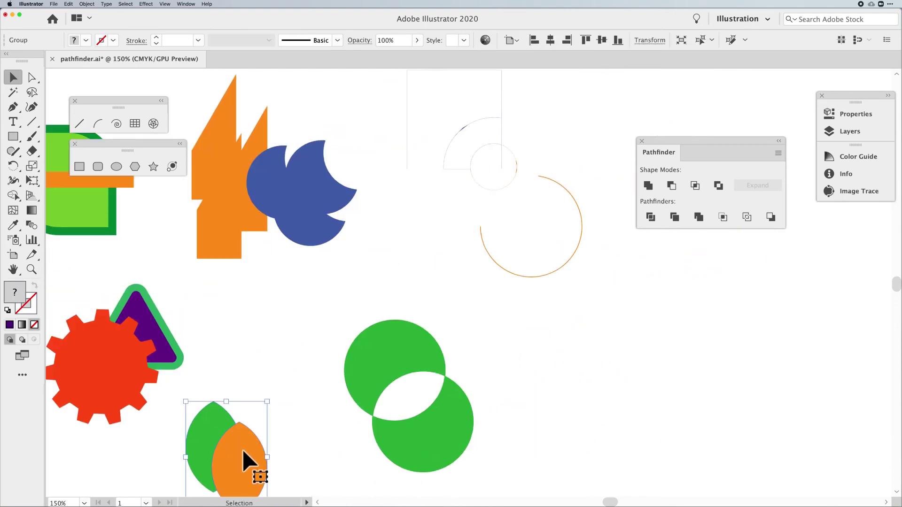
double_click(243, 452)
left_click(243, 453)
key("super+c")
key("Escape")
left_click(609, 386)
key("super+v")
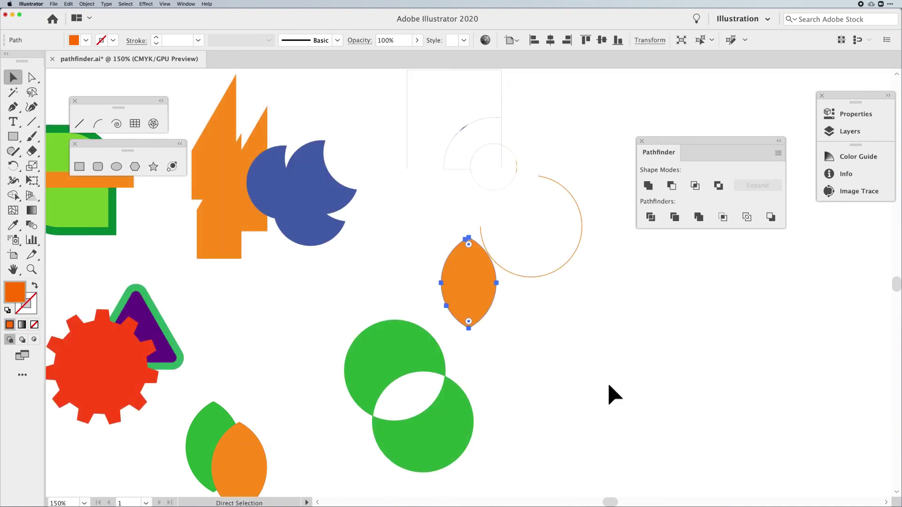
Move the pasted orange leaf into the empty area beside the green circles and overlap it with a duplicate
left_click_drag(482, 295, 619, 357)
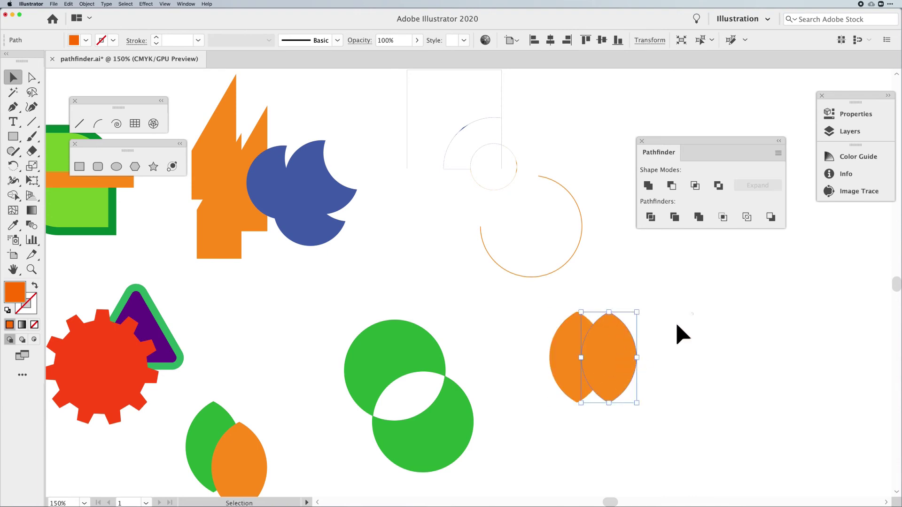
left_click_drag(677, 325, 526, 399)
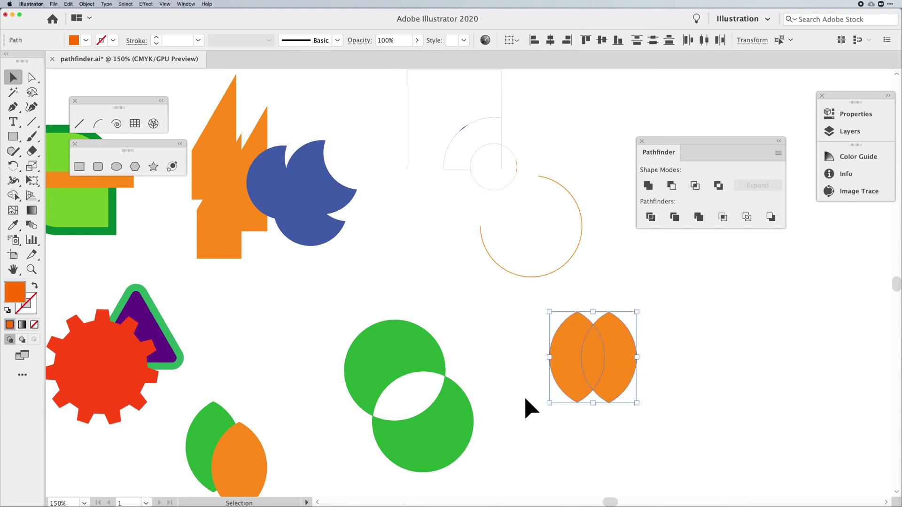
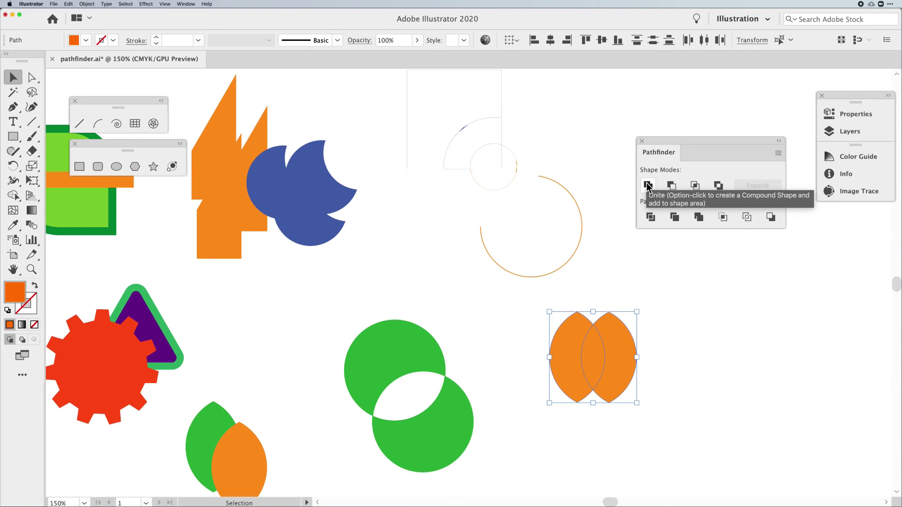
left_click(735, 318)
Draw an orange circle beside the overlapping leaves and place a copy, scaled to about half size, at its centre
left_click(116, 167)
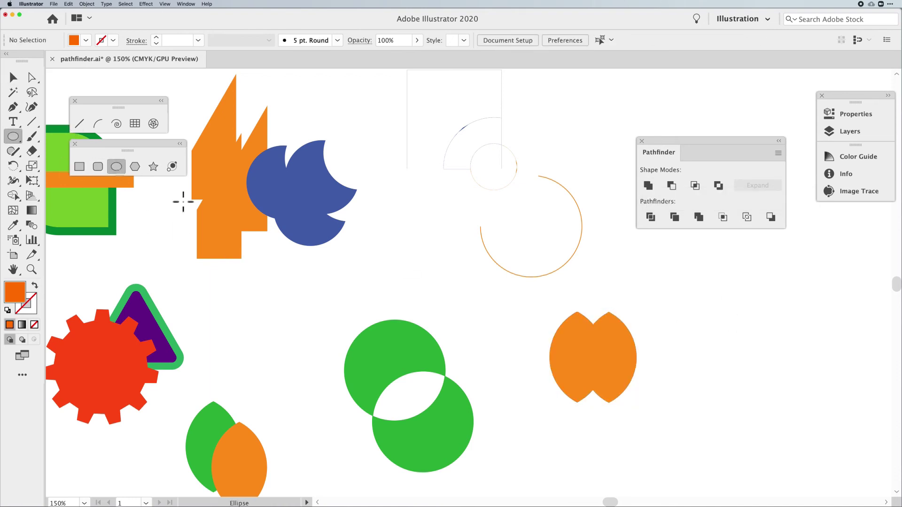
left_click_drag(751, 353, 800, 404)
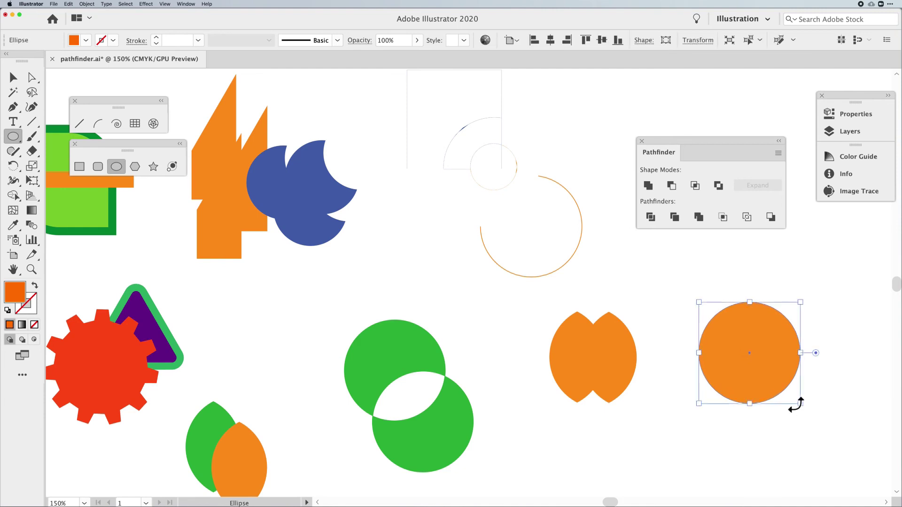
key("super+c")
key("super+v")
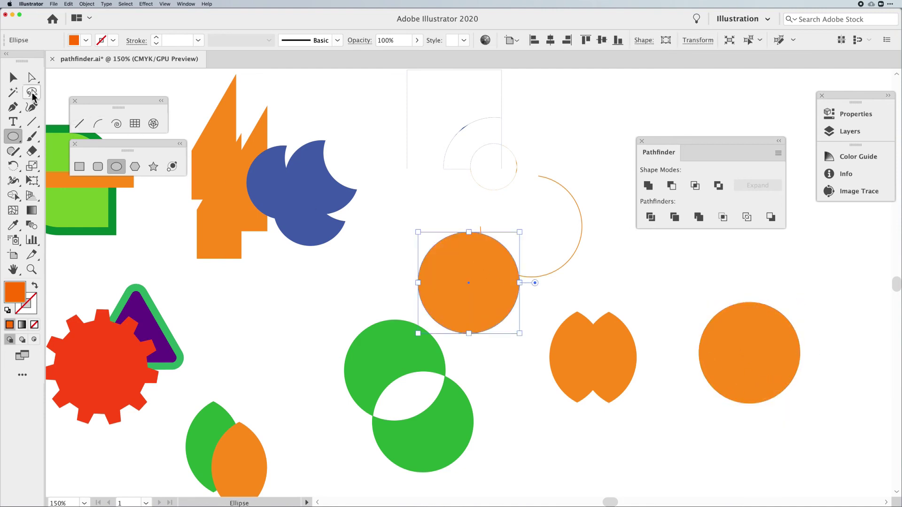
left_click(14, 79)
left_click_drag(520, 334, 736, 362)
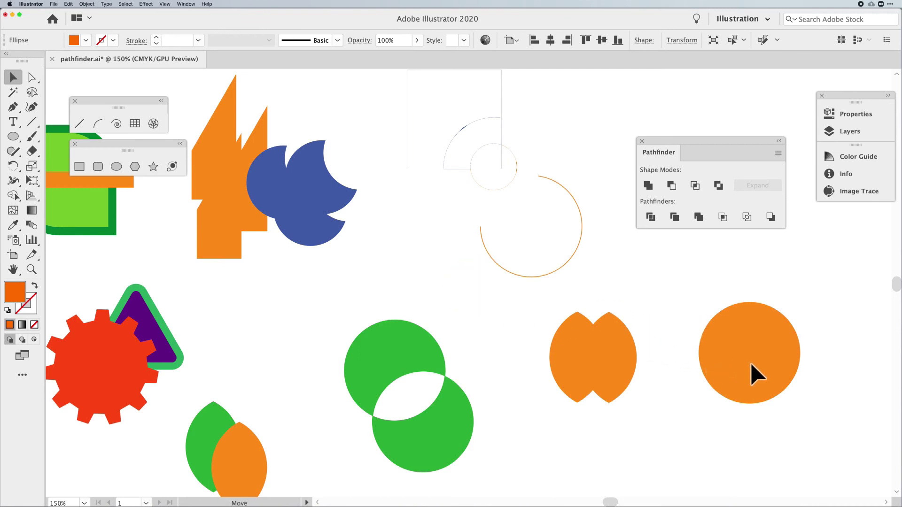
Apply Exclude to the two concentric orange circles to cut a hole, and deselect the ring
left_click_drag(816, 332, 726, 397)
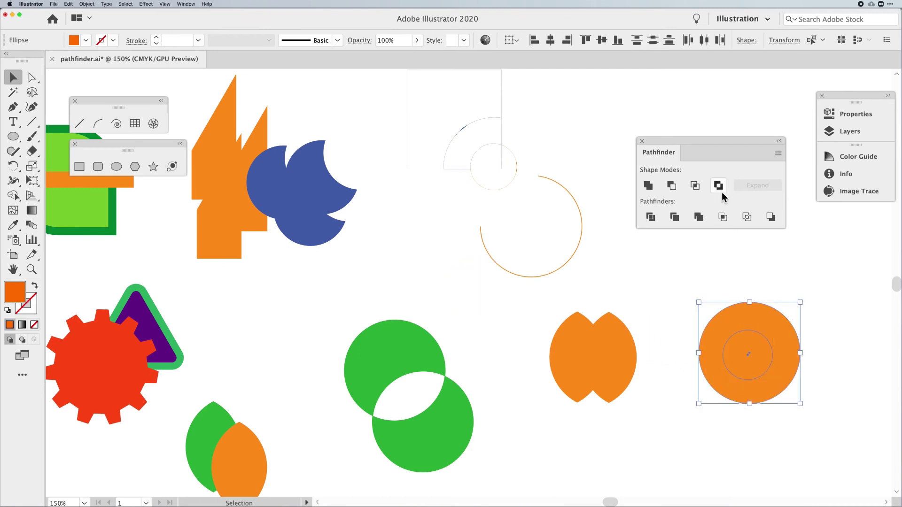
left_click(724, 186)
left_click(854, 347)
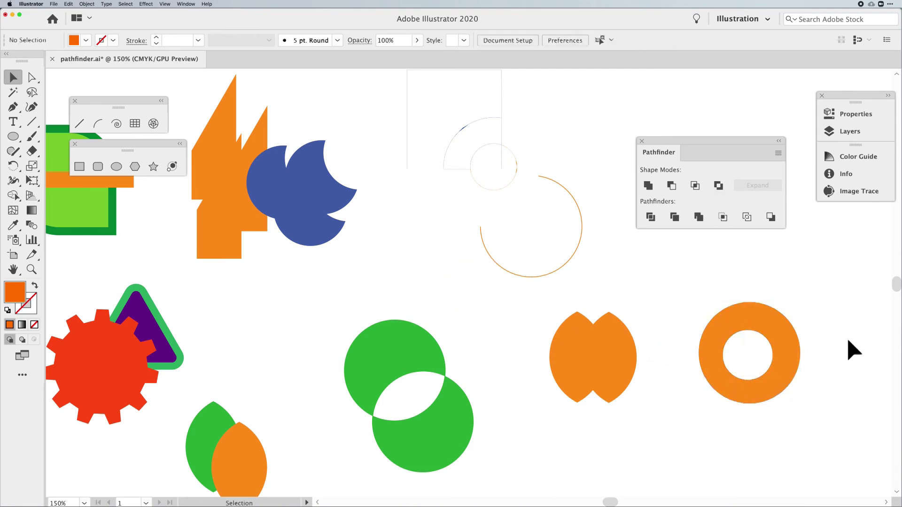
Isolate the ring's compound path, nudge the inner circle to centre the hole, and exit isolation
double_click(766, 371)
mouse_move(765, 373)
left_mouse_down()
mouse_move(782, 354)
mouse_move(804, 350)
mouse_move(751, 338)
mouse_move(768, 370)
left_mouse_up()
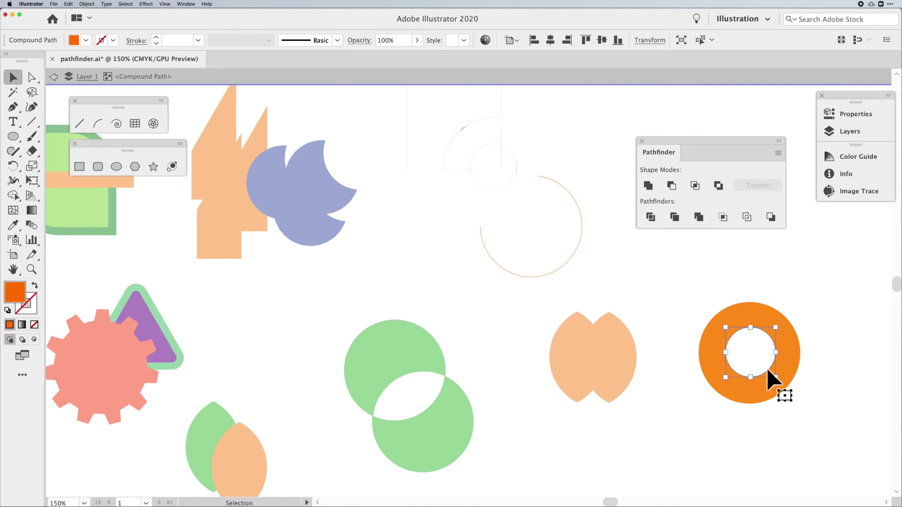
key("Escape")
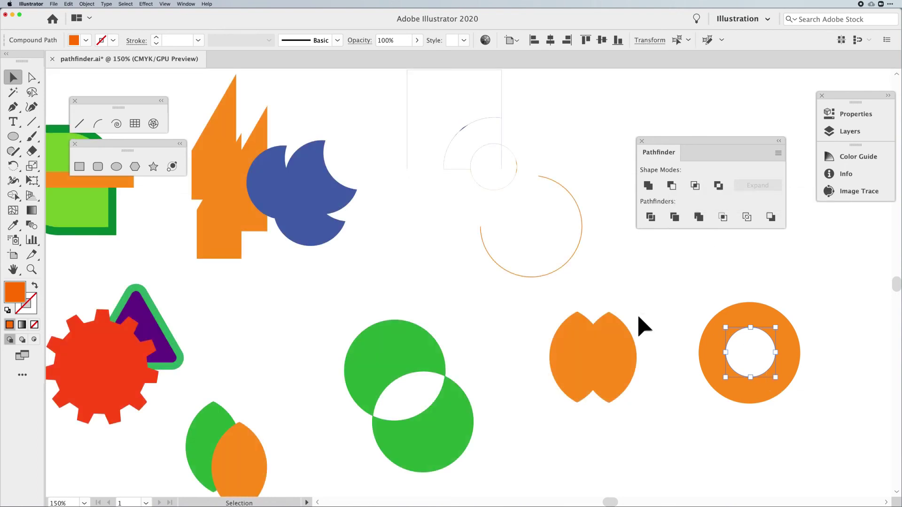
Try Intersect on the two overlapping orange leaves, inspect the shape in outline view, and undo the Intersect
left_click_drag(638, 323, 492, 422)
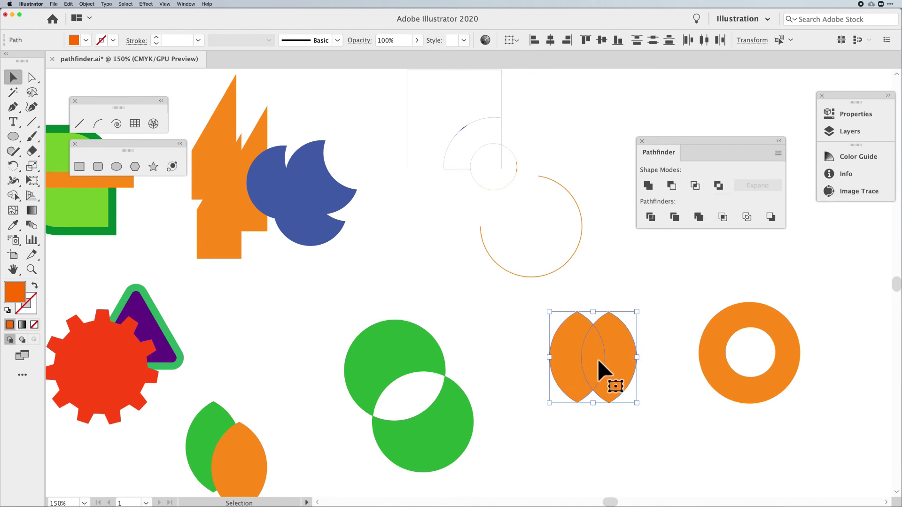
left_click(694, 186)
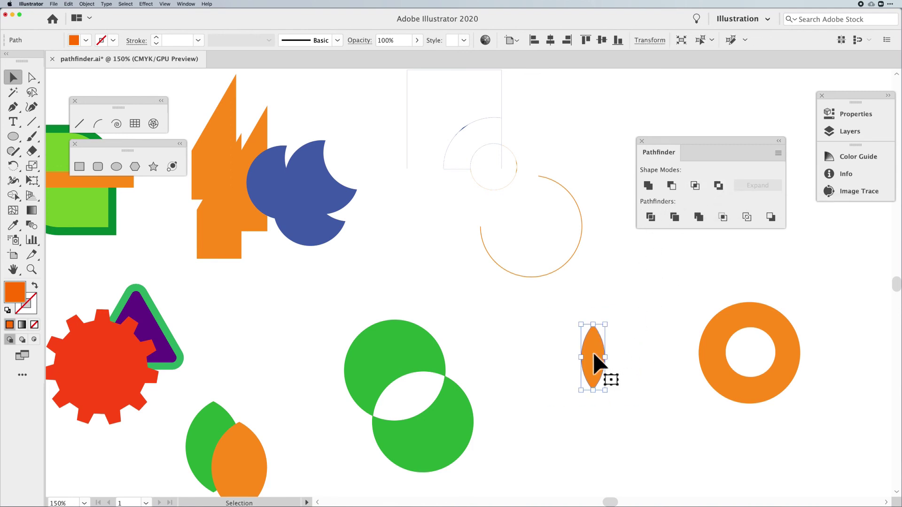
key("super+y")
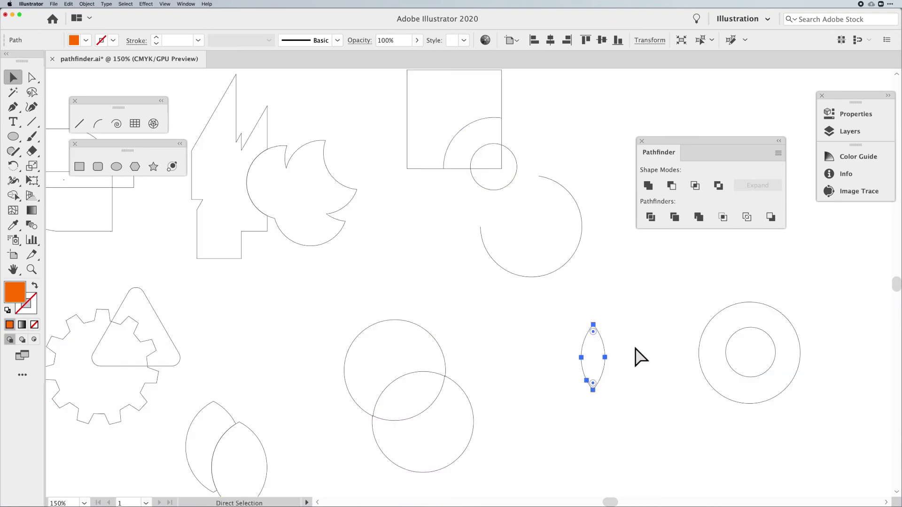
key("super+z")
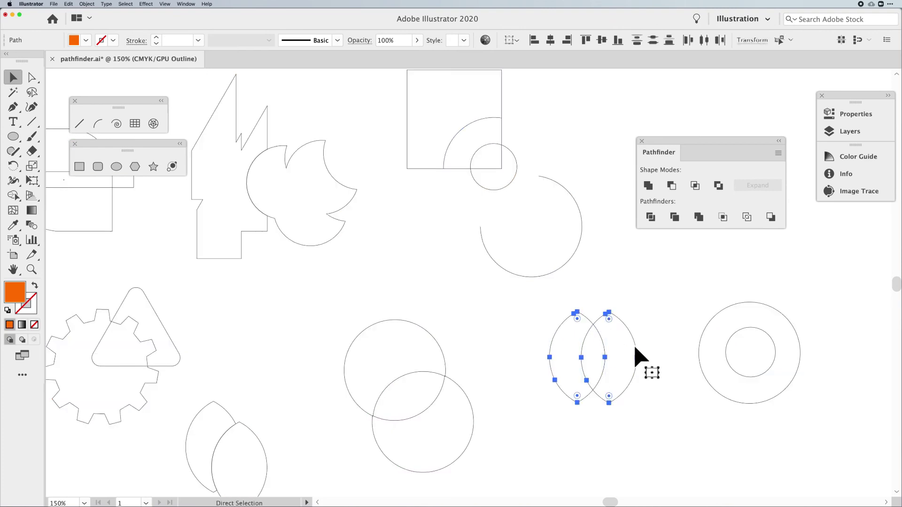
Try Intersect on the two overlapping orange leaves, both as a plain path and as a compound shape, undoing each attempt
left_click(695, 187)
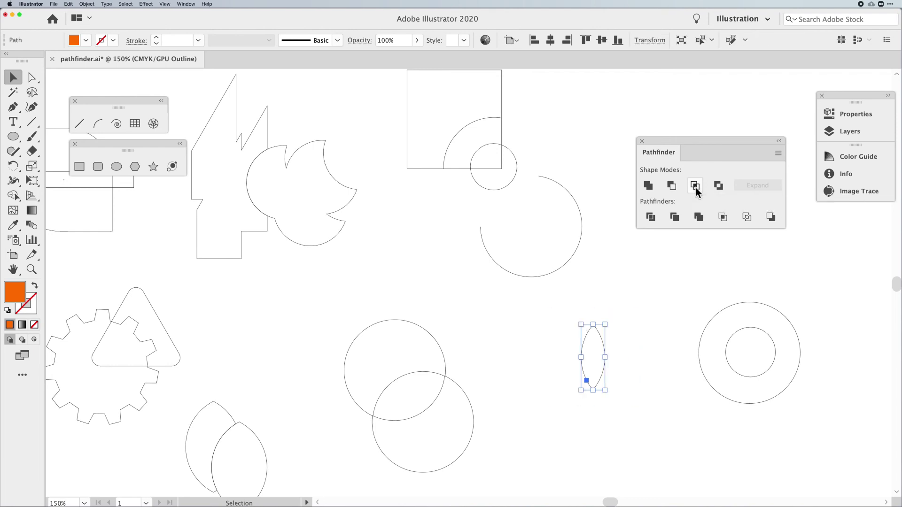
key("super+z")
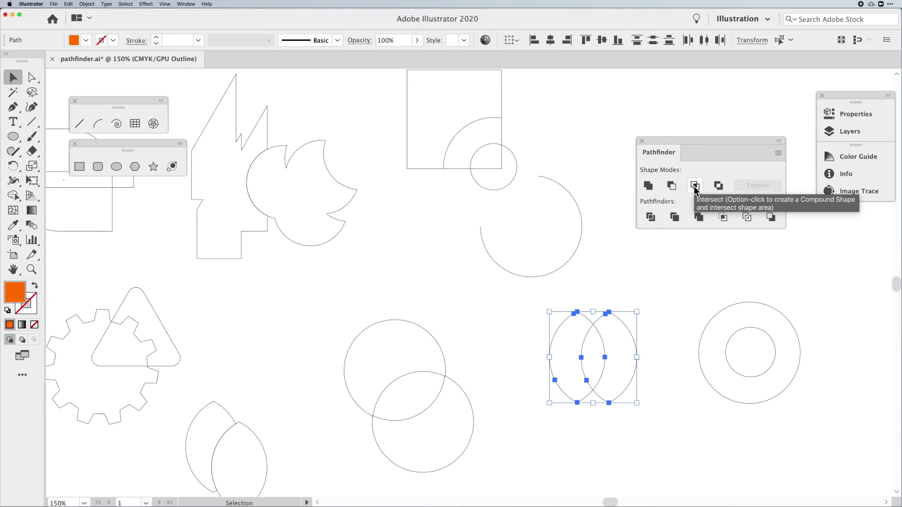
left_click(695, 187)
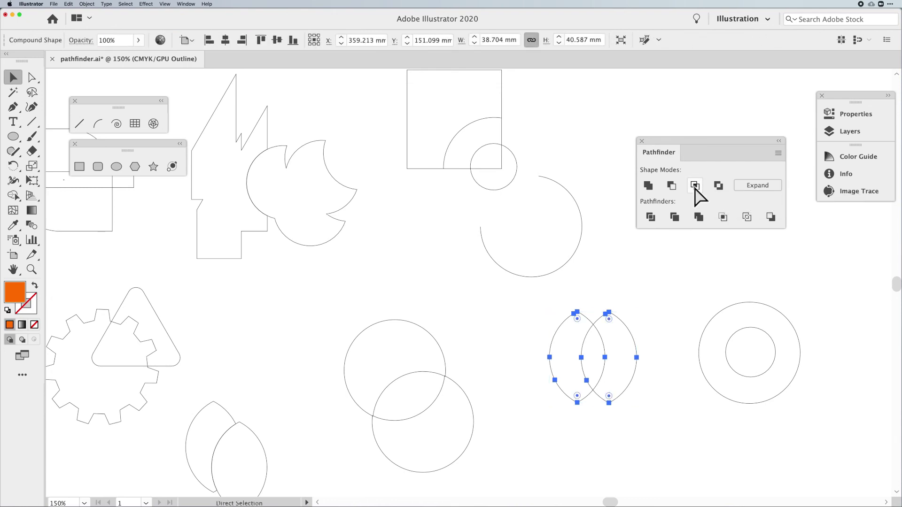
key("super+y")
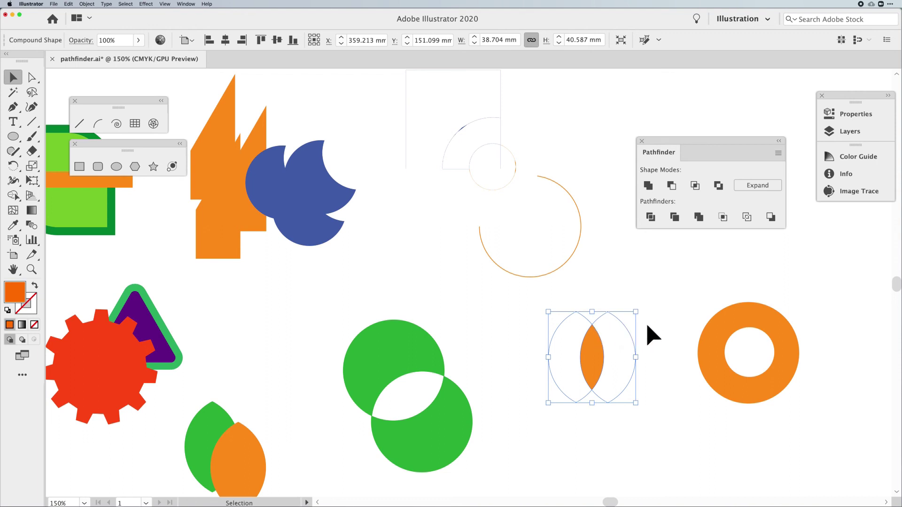
key("super+z")
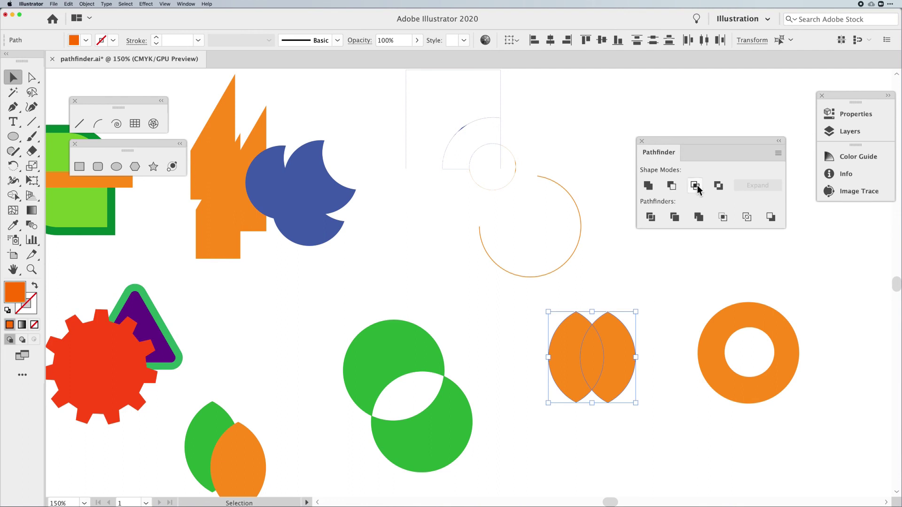
left_click(695, 186)
key("super+z")
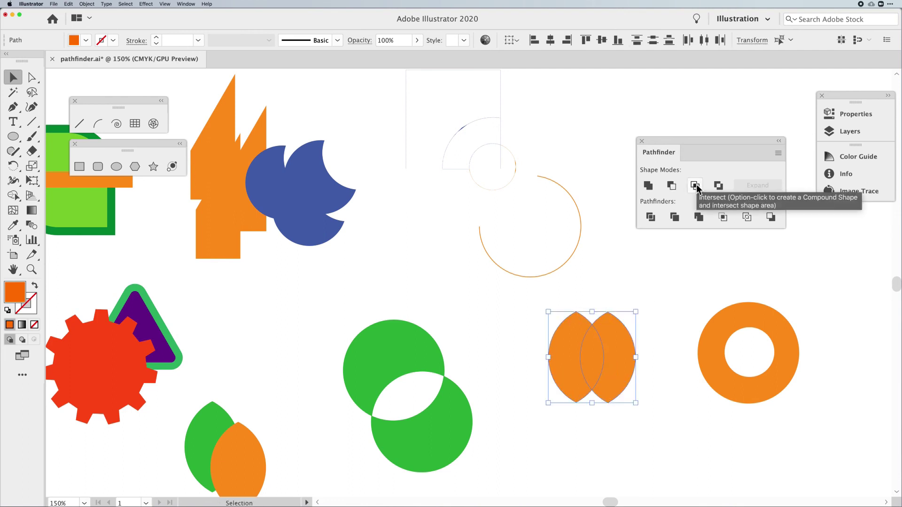
Apply Intersect to the two orange leaves as an editable compound shape, try expanding it, and undo the expansion
left_click(695, 185)
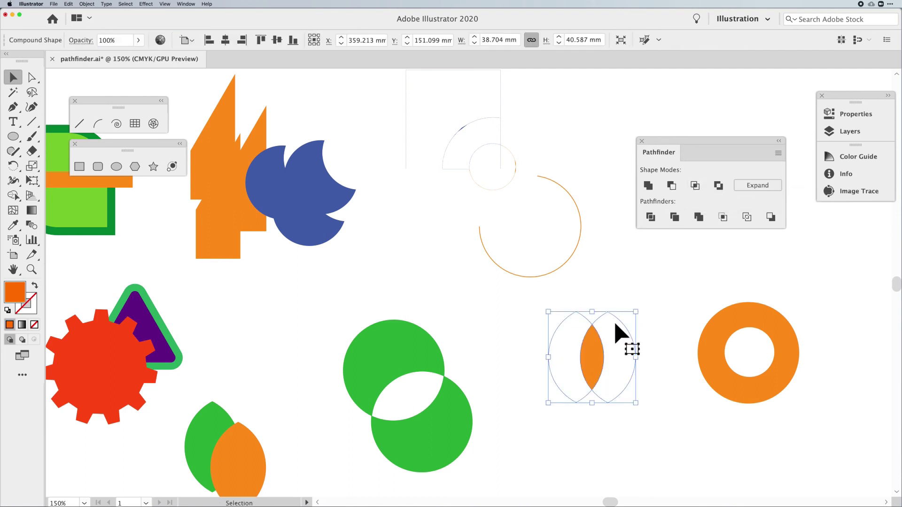
left_click(757, 185)
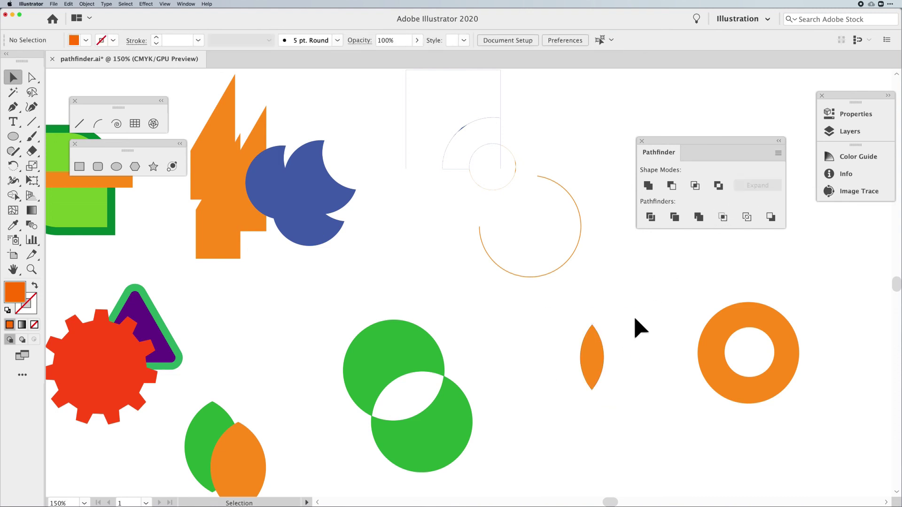
key("super+z")
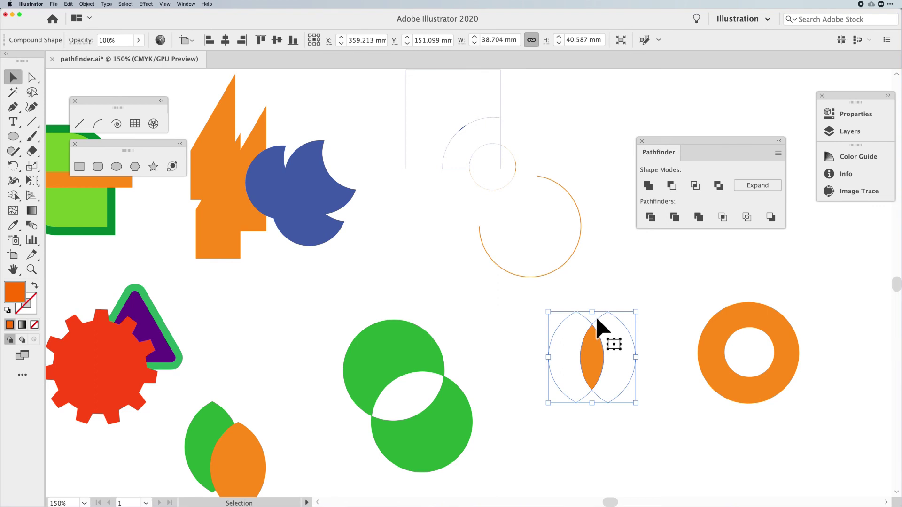
Isolate the intersected compound shape, shift its right leaf slightly left and up, exit isolation, and check the paths in outline view
left_click(597, 321)
left_click(594, 329)
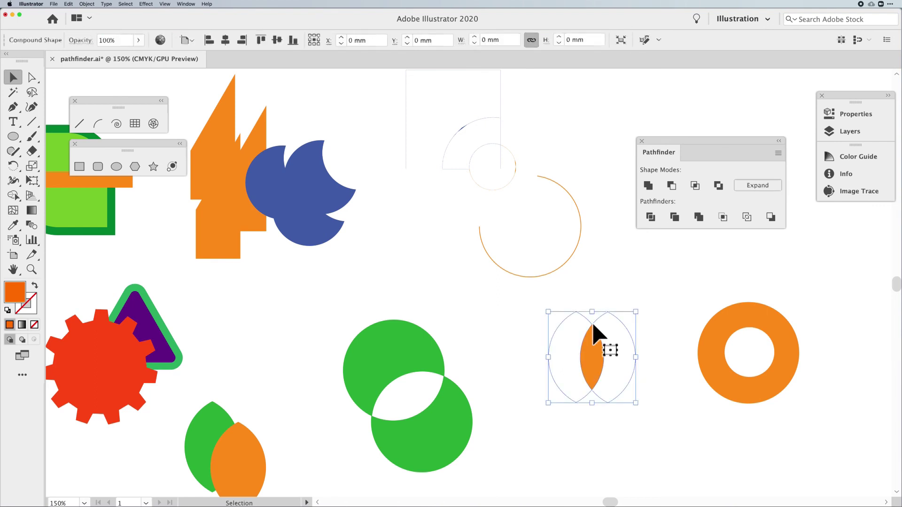
double_click(594, 329)
left_click(597, 338)
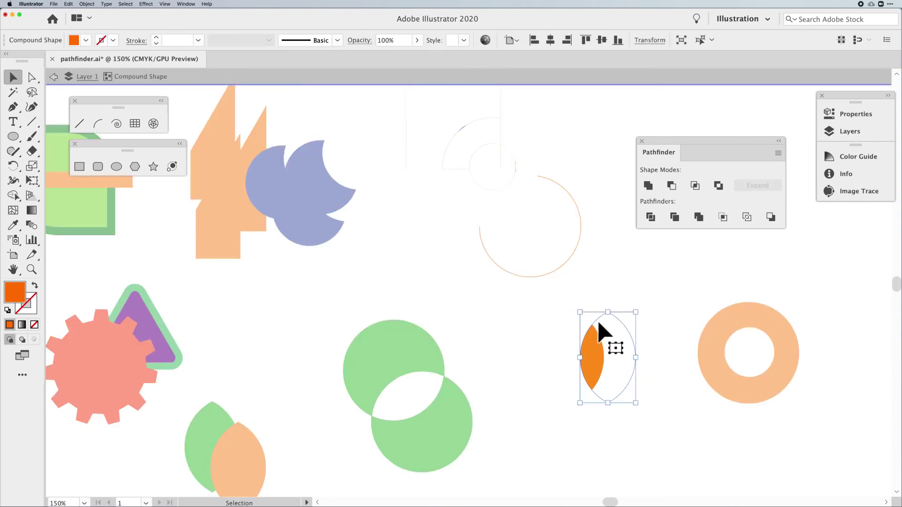
mouse_move(598, 319)
left_mouse_down()
mouse_move(600, 338)
mouse_move(579, 300)
mouse_move(593, 286)
mouse_move(605, 292)
mouse_move(609, 320)
mouse_move(595, 317)
left_mouse_up()
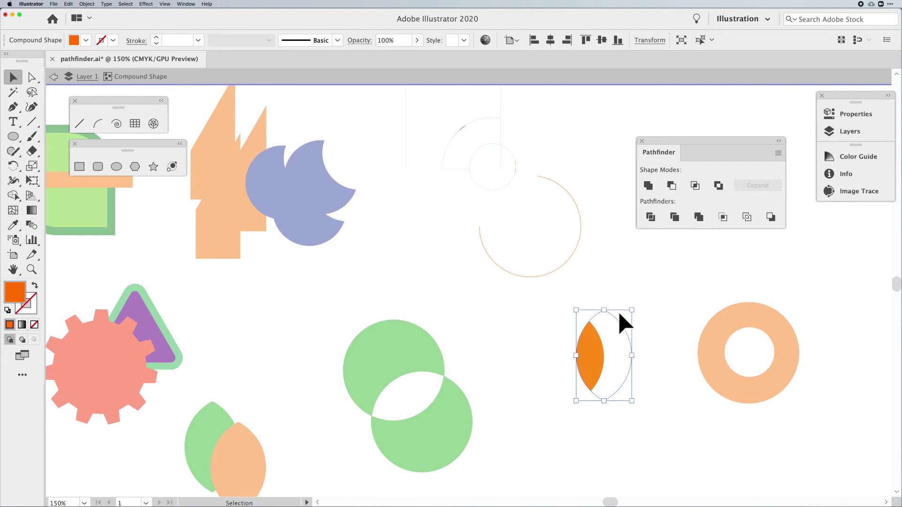
key("Escape")
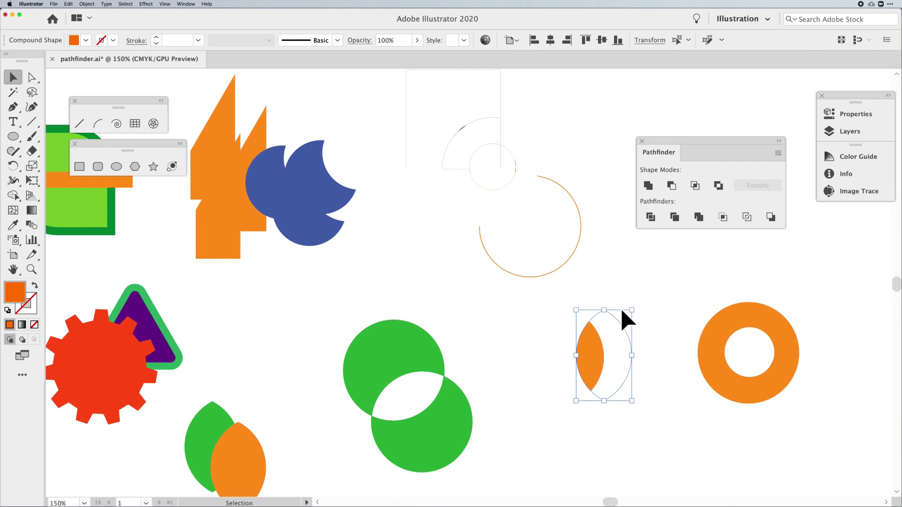
left_click(651, 303)
key("ctrl+y")
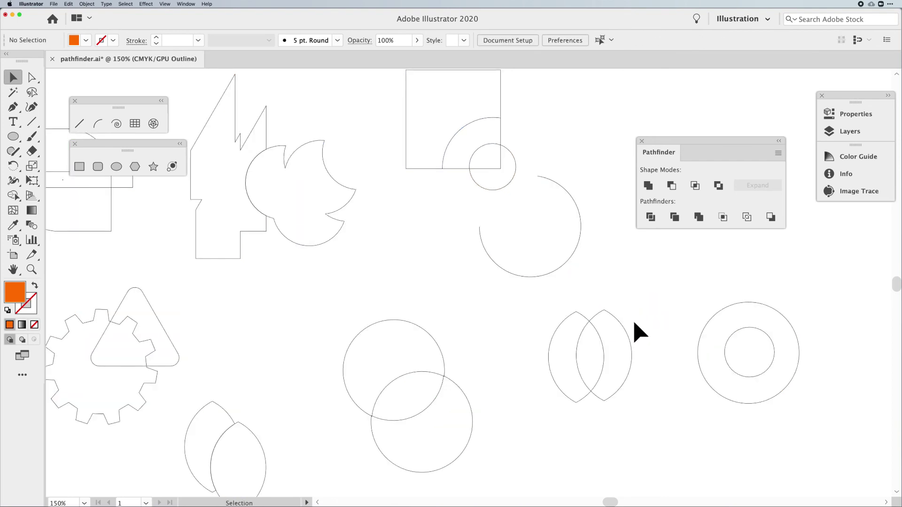
key("ctrl+y")
Isolate the compound shape, move the right leaf above the other to form a diamond overlap, exit isolation, and reposition the whole shape
left_click(597, 326)
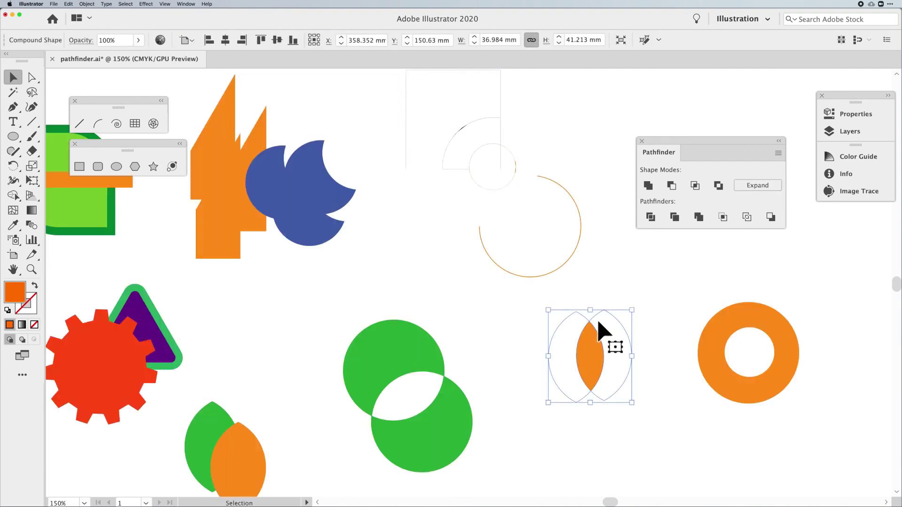
double_click(597, 326)
left_click(597, 326)
left_click_drag(596, 318, 568, 280)
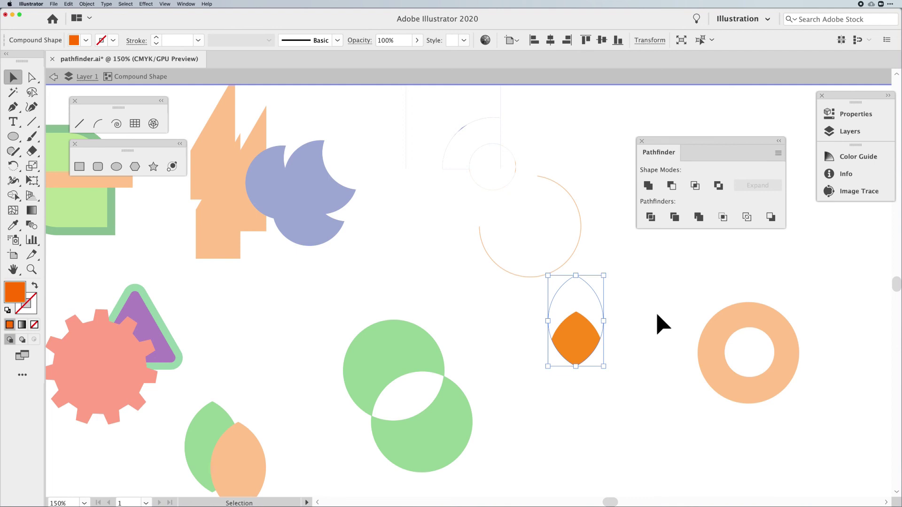
key("Escape")
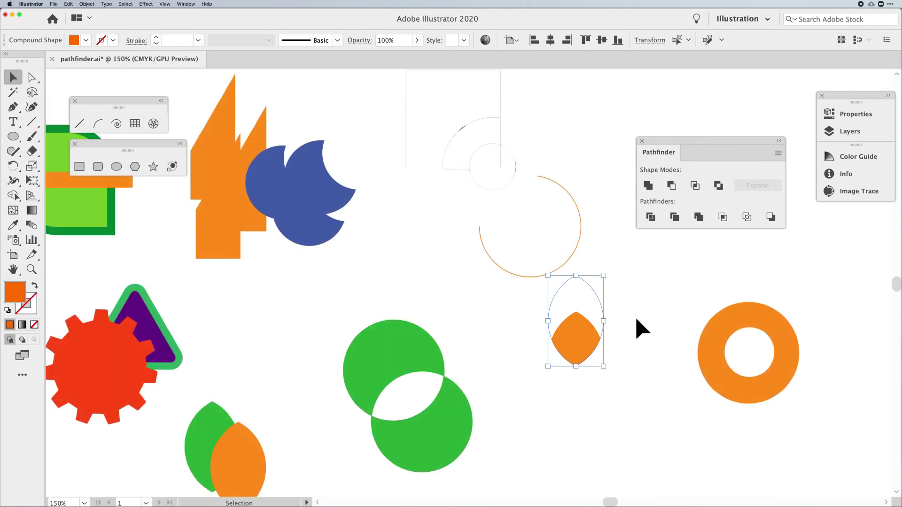
left_click(563, 364)
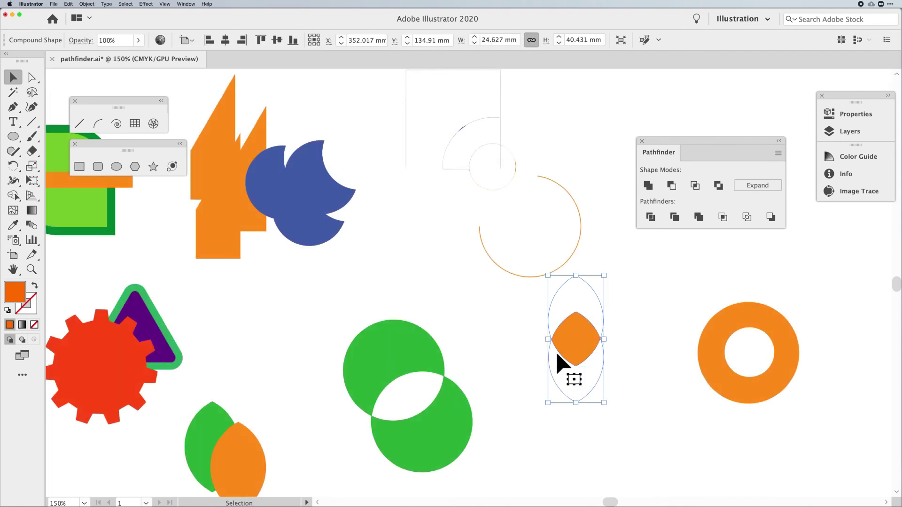
left_click_drag(582, 352, 602, 368)
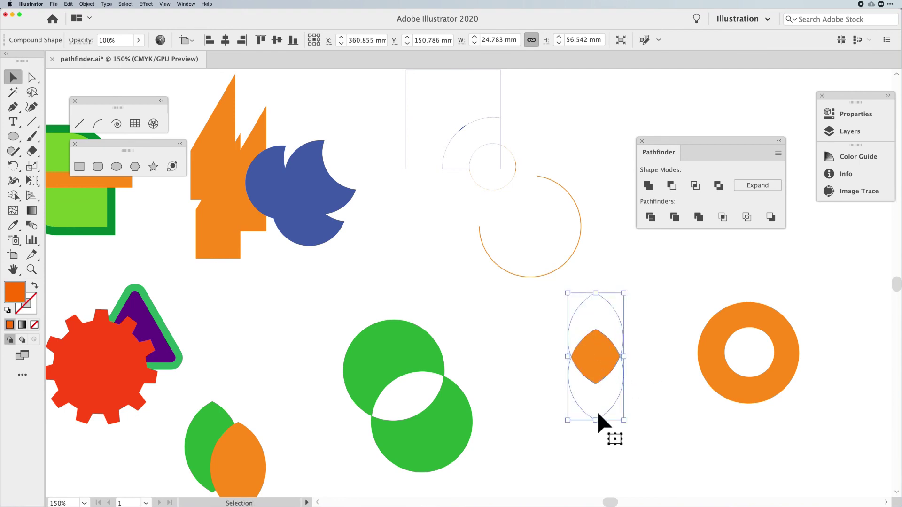
Try expanding the diamond-shaped compound shape, undo the expansion, and deselect the shape
left_click(750, 186)
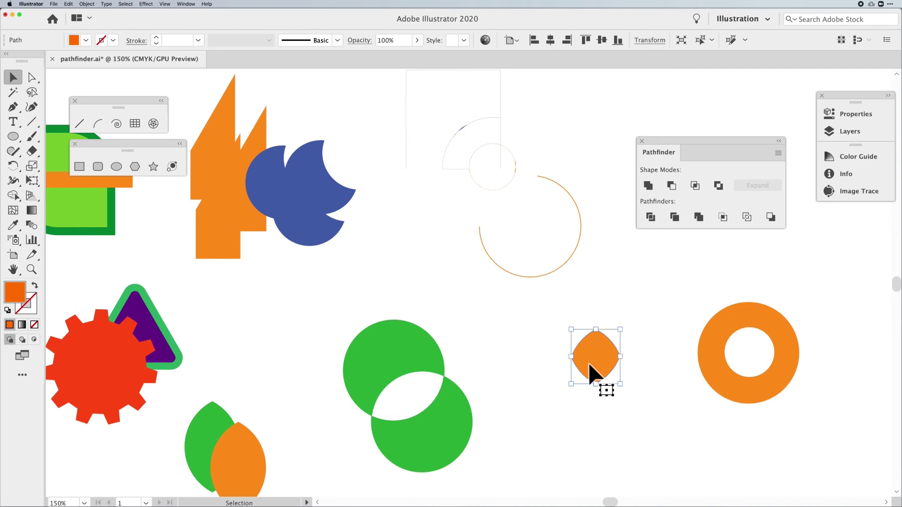
key("super+z")
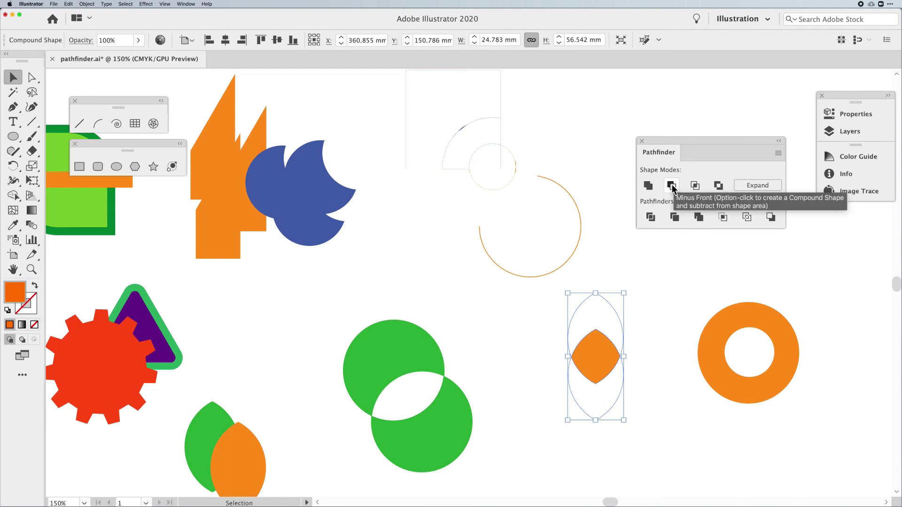
left_click(655, 315)
left_click(601, 369)
left_click(635, 369)
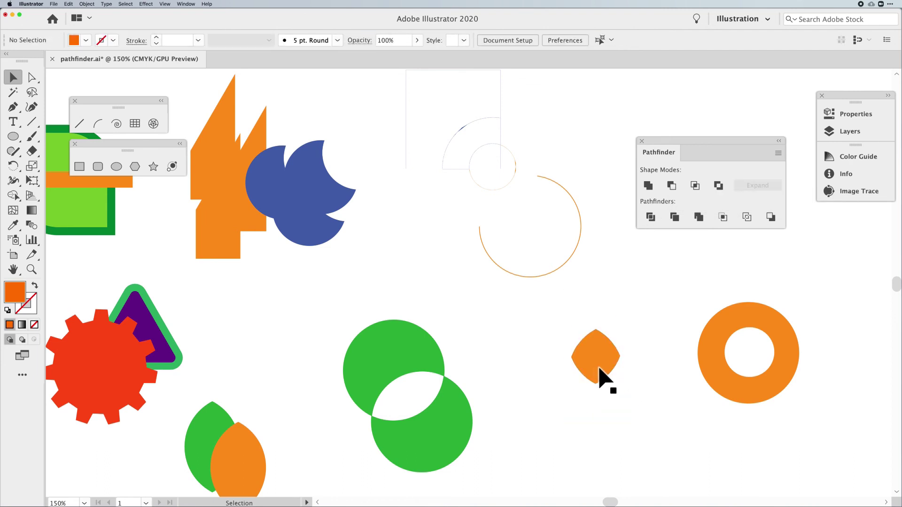
Inspect the two leaf paths of the compound shape in outline view, and return to preview
key("super+y")
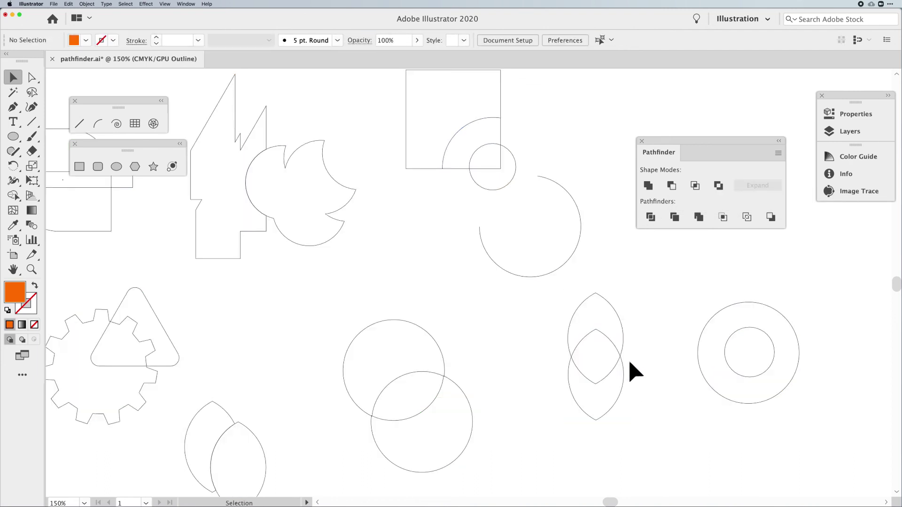
left_click(623, 359)
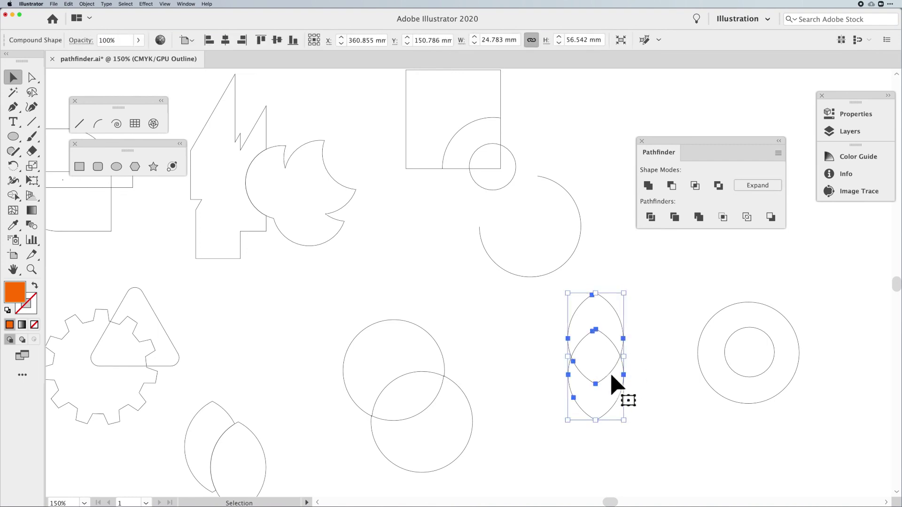
left_click(638, 375)
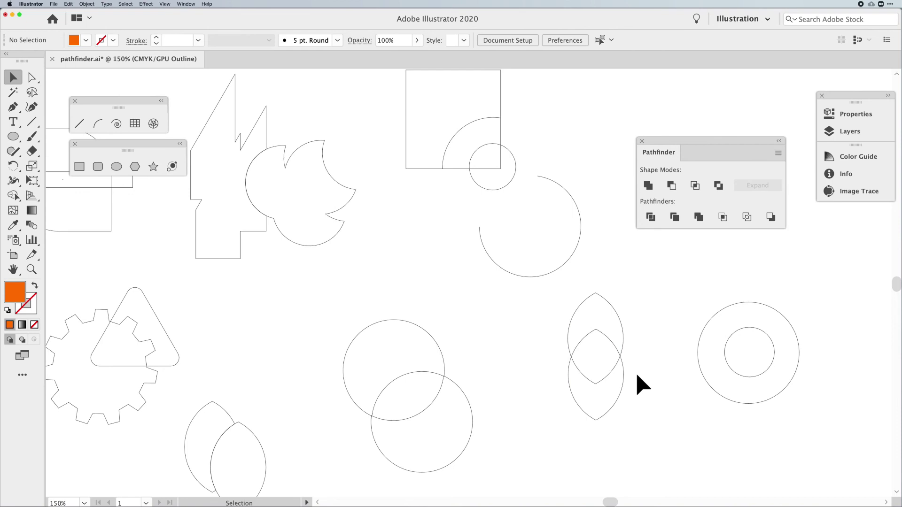
key("super+y")
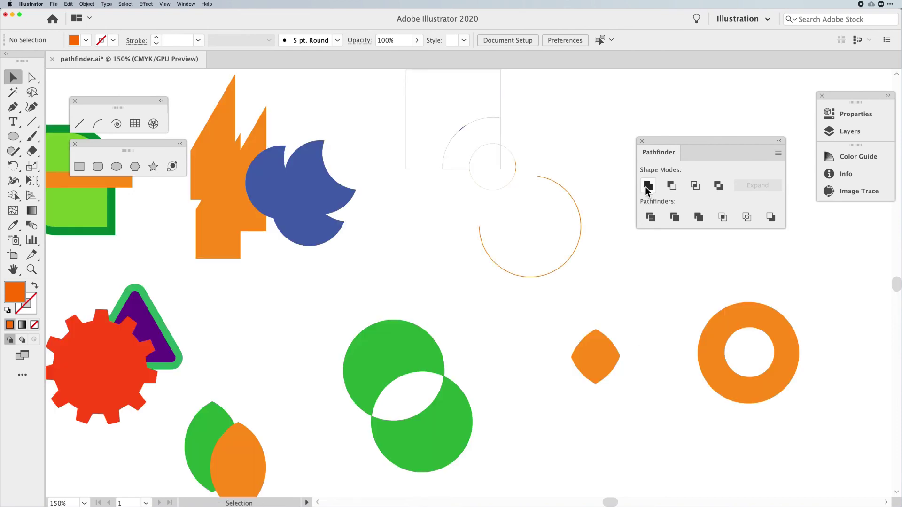
Expand the diamond-shaped compound shape into a plain path and deselect it
left_click(605, 347)
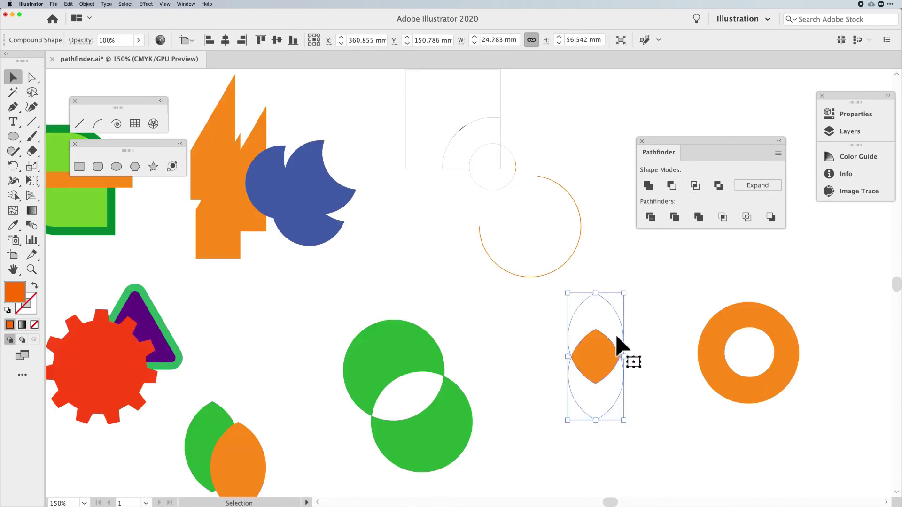
left_click(756, 185)
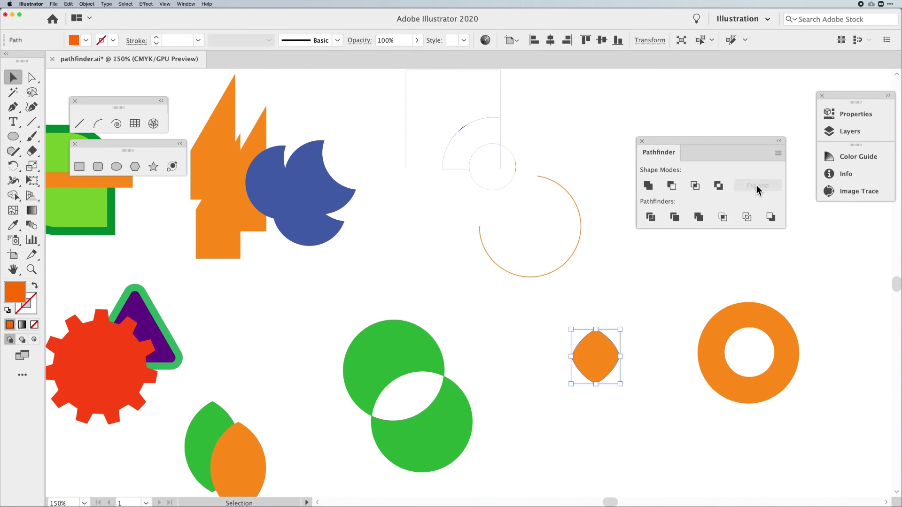
left_click(705, 265)
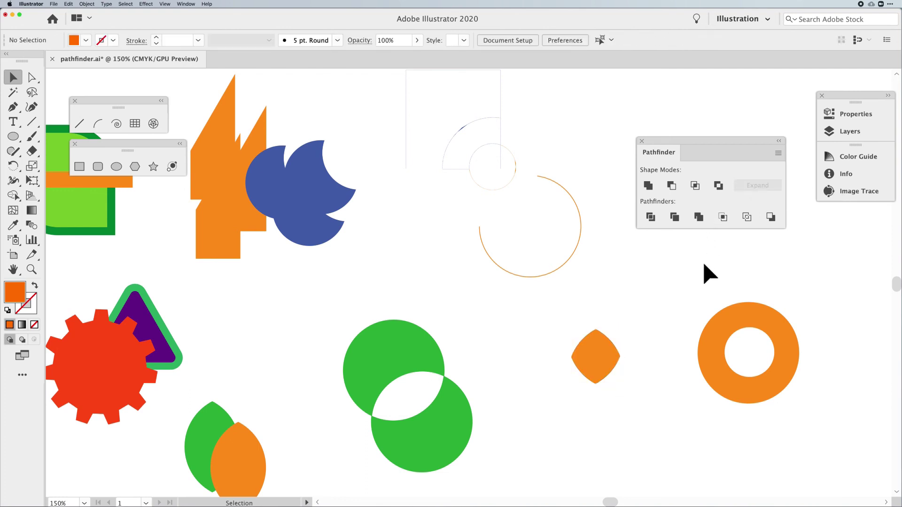
View the tools grouped with the Shape Builder tool, return to the Selection tool, and shift the Pathfinder panel slightly left
key("super+minus")
left_click_drag(593, 282, 666, 280)
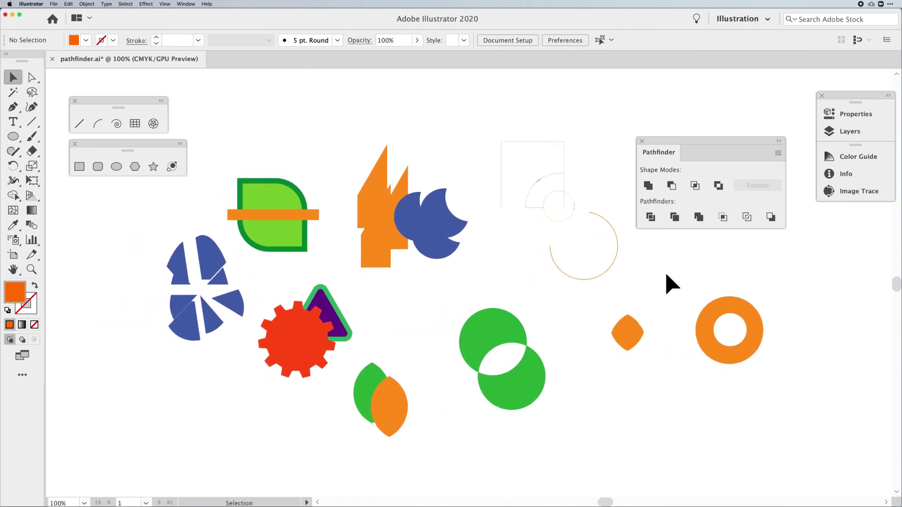
left_click(12, 198)
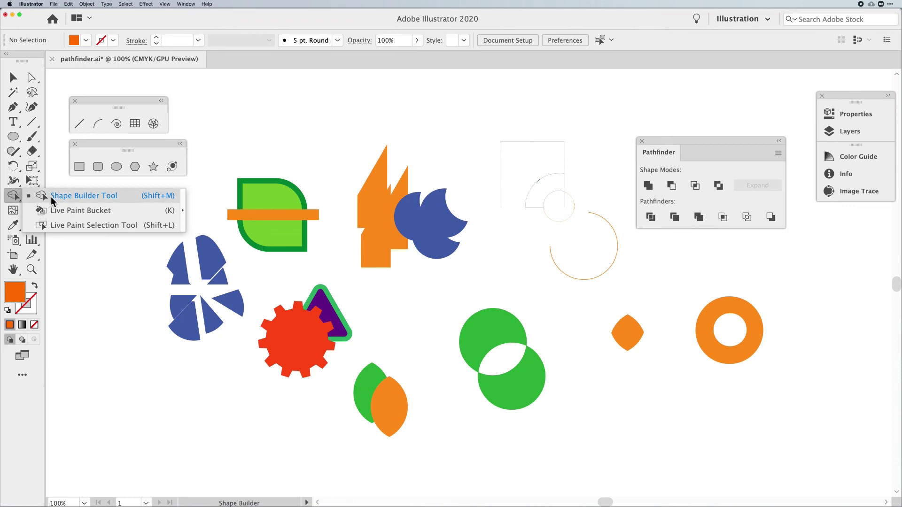
left_click(16, 194)
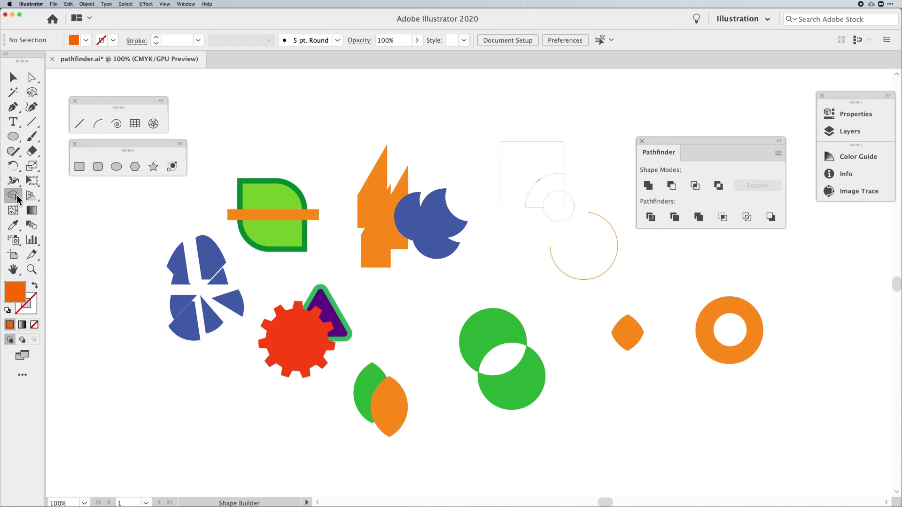
left_click(16, 196)
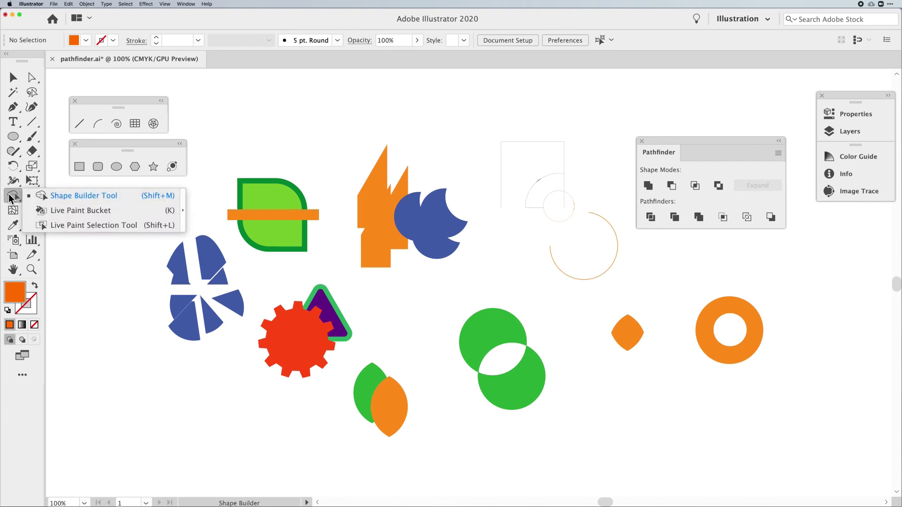
left_click(11, 194)
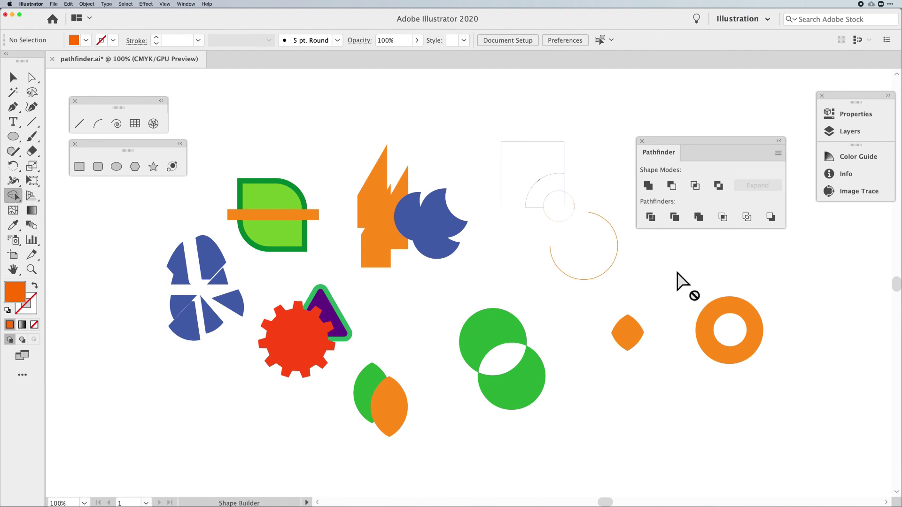
left_click(13, 78)
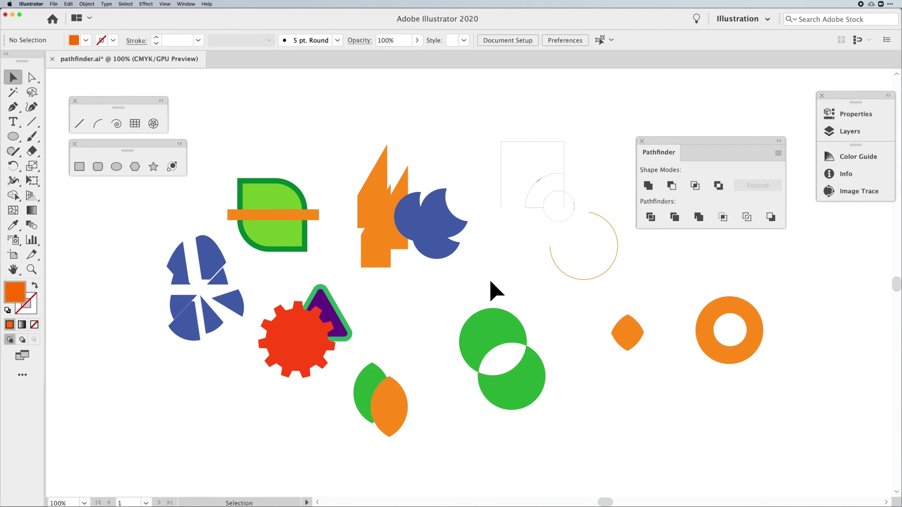
left_click_drag(686, 140, 680, 140)
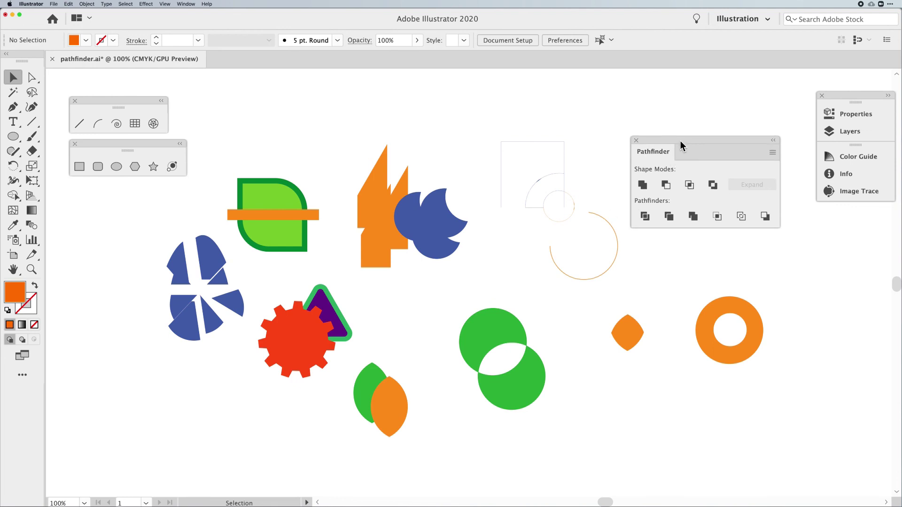